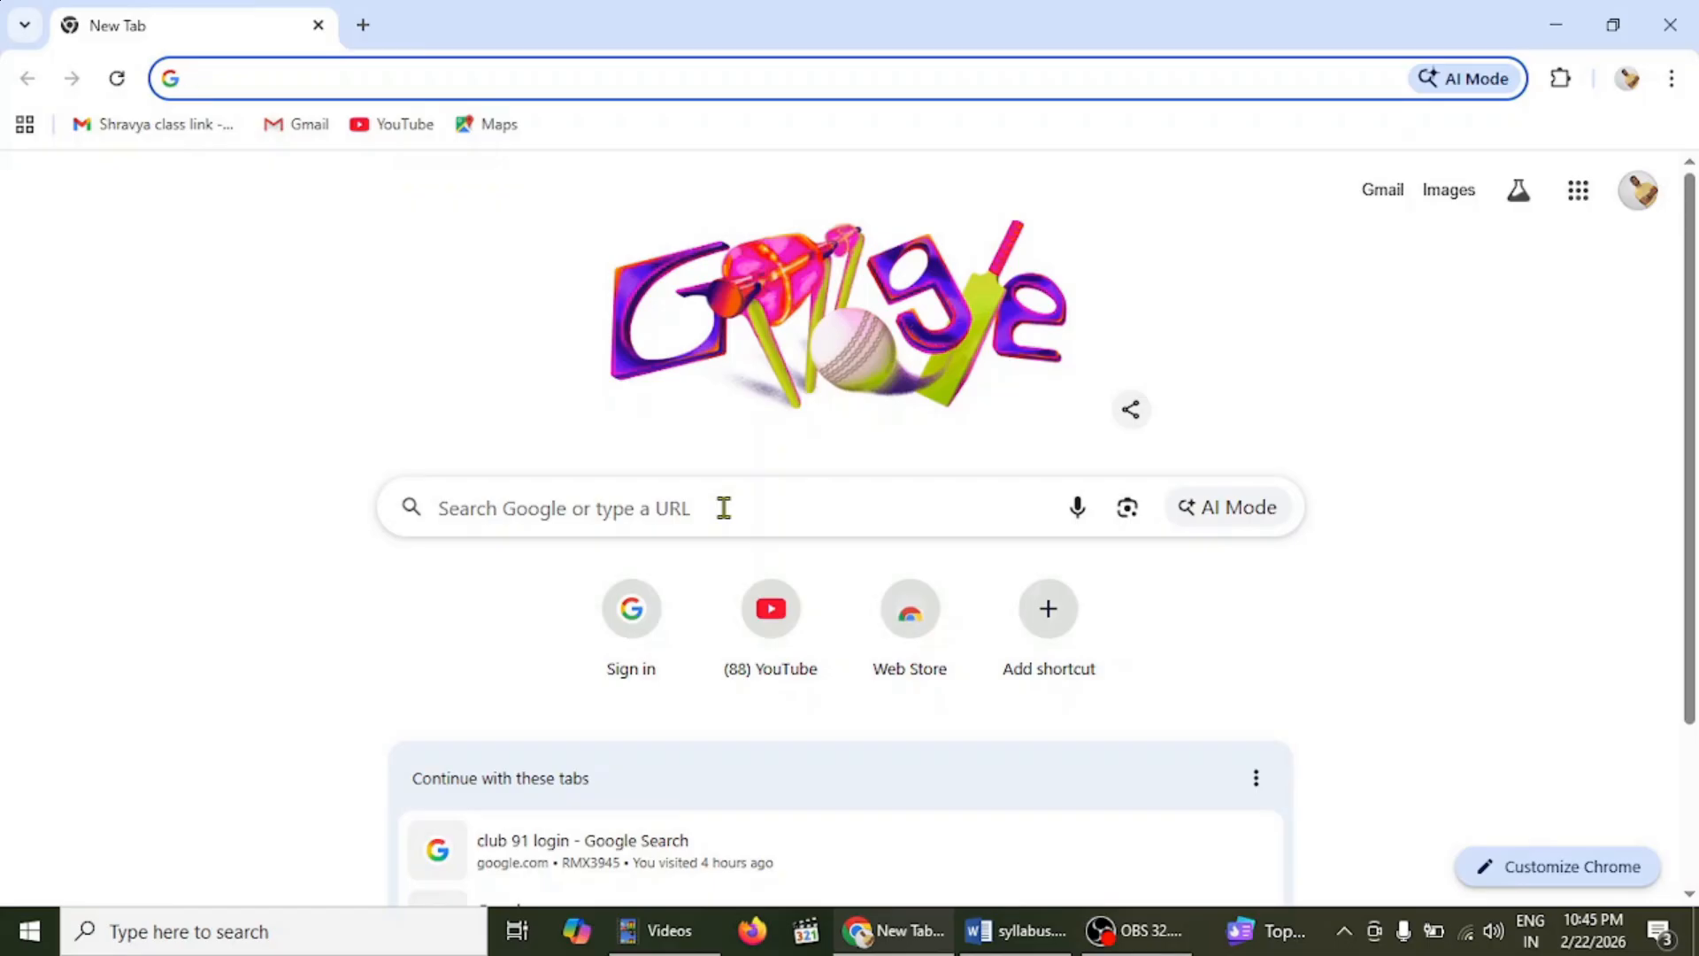
- Search Google for 'ojas' by picking it from the recent-search suggestions
click(723, 508)
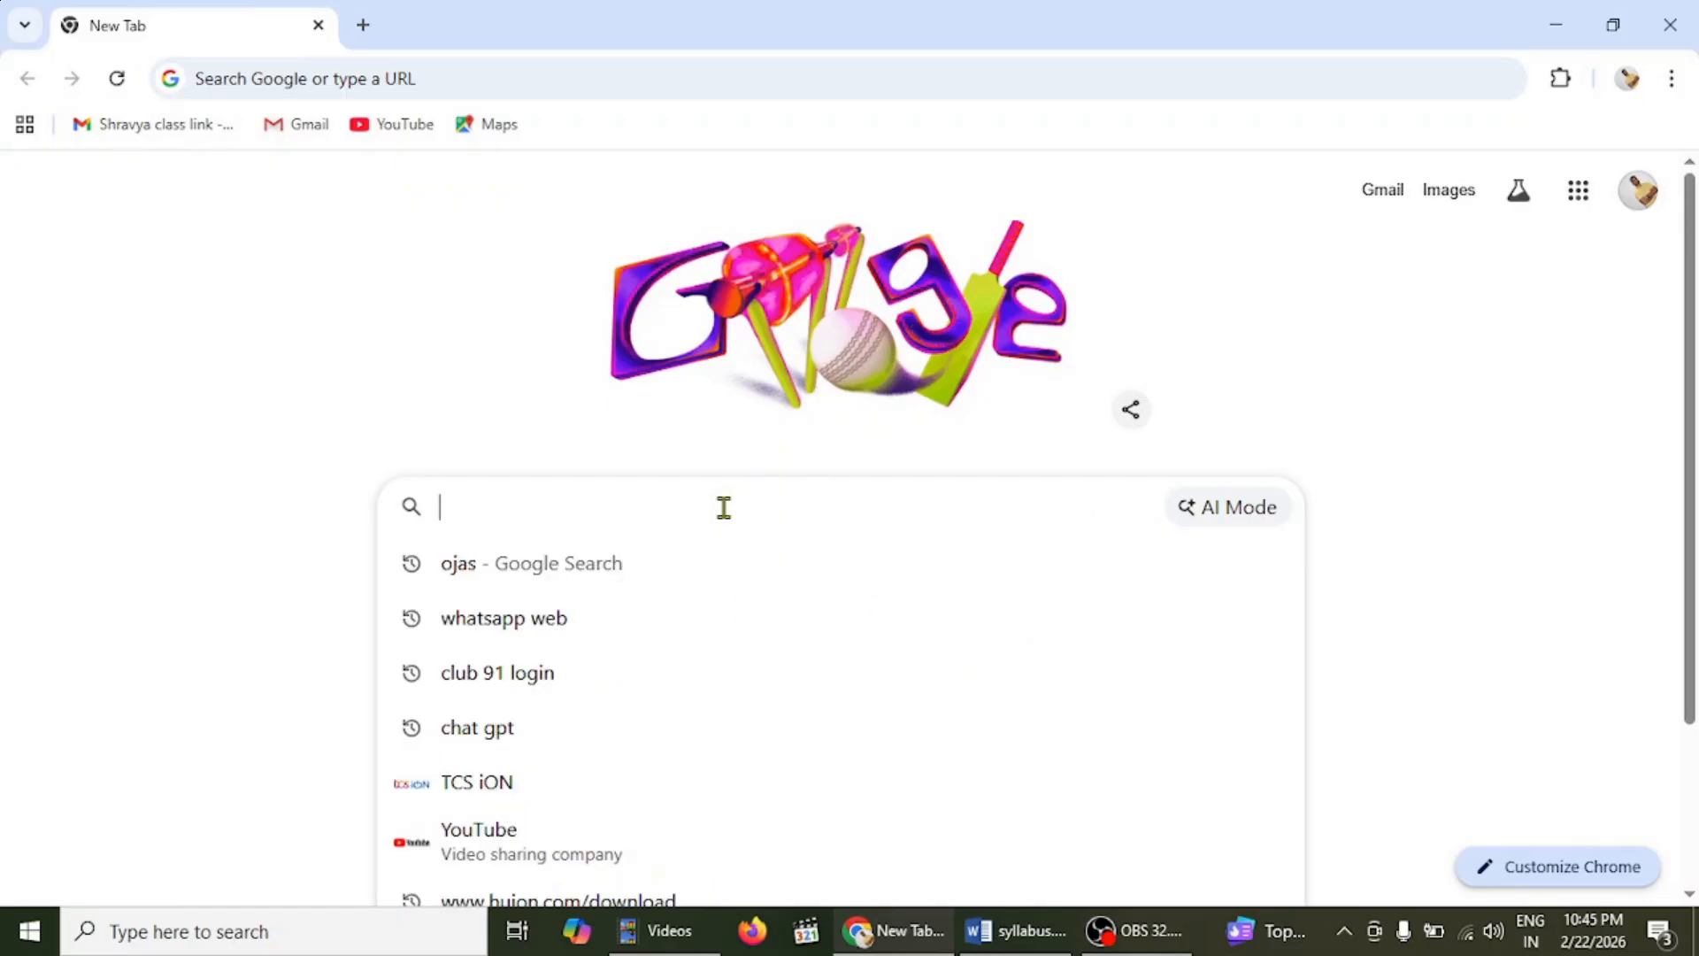
click(490, 575)
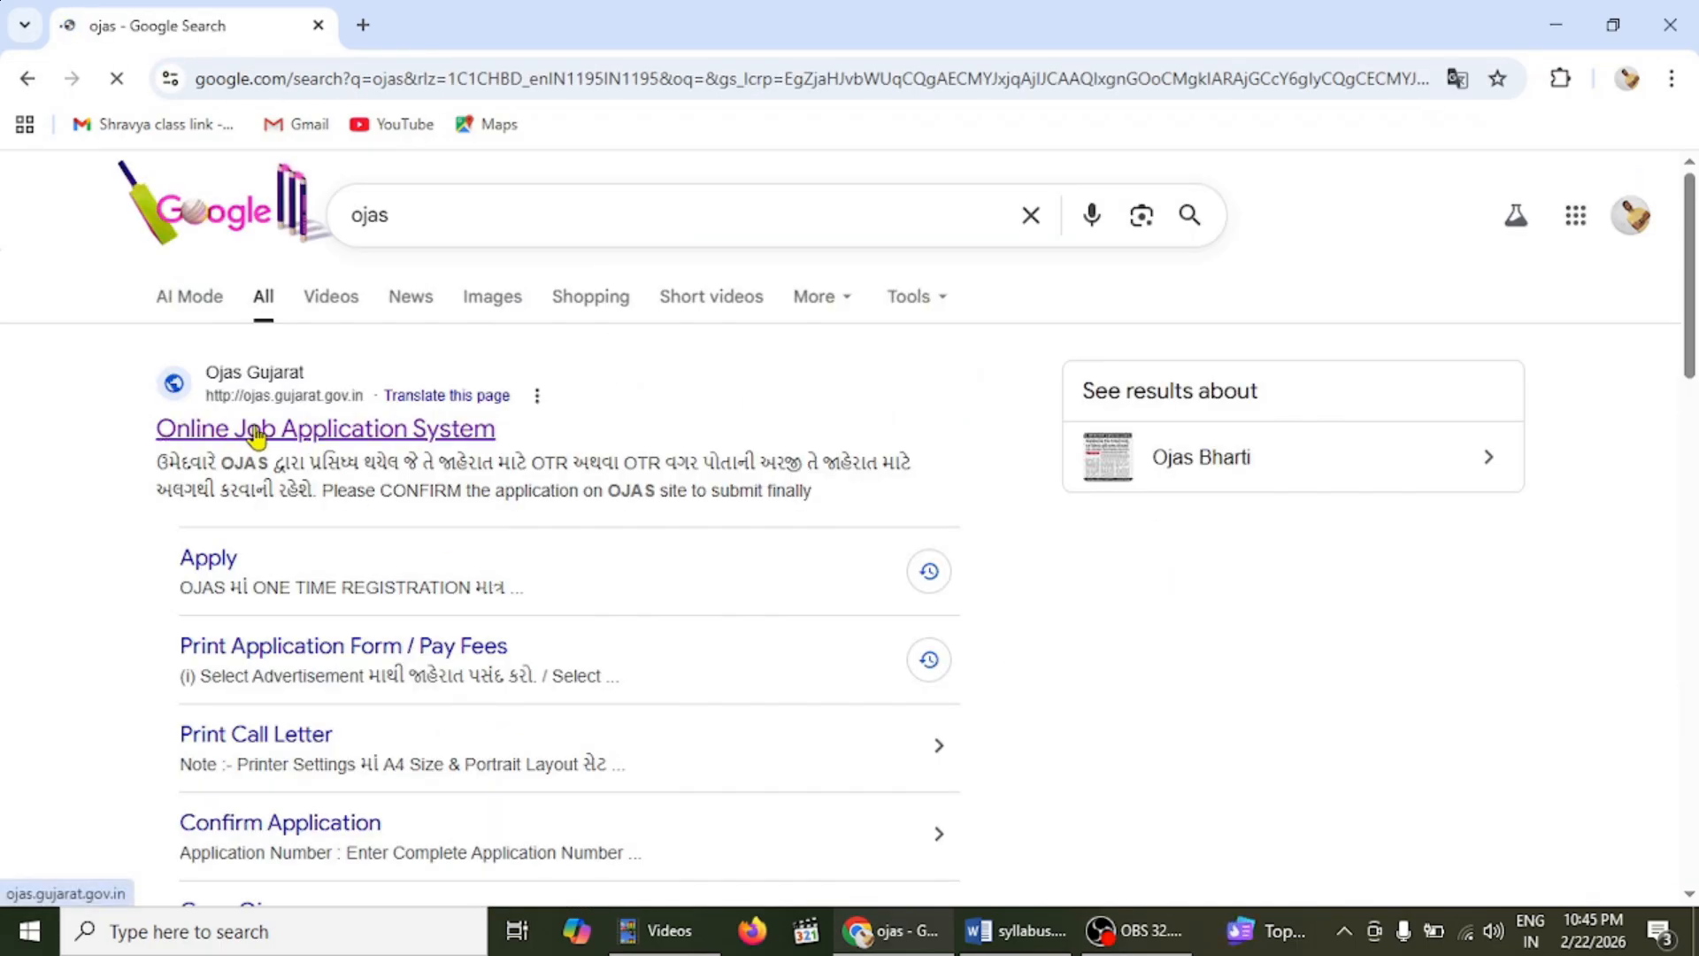
- Open the OJAS Online Job Application System site and expand its Online Application menu
click(345, 433)
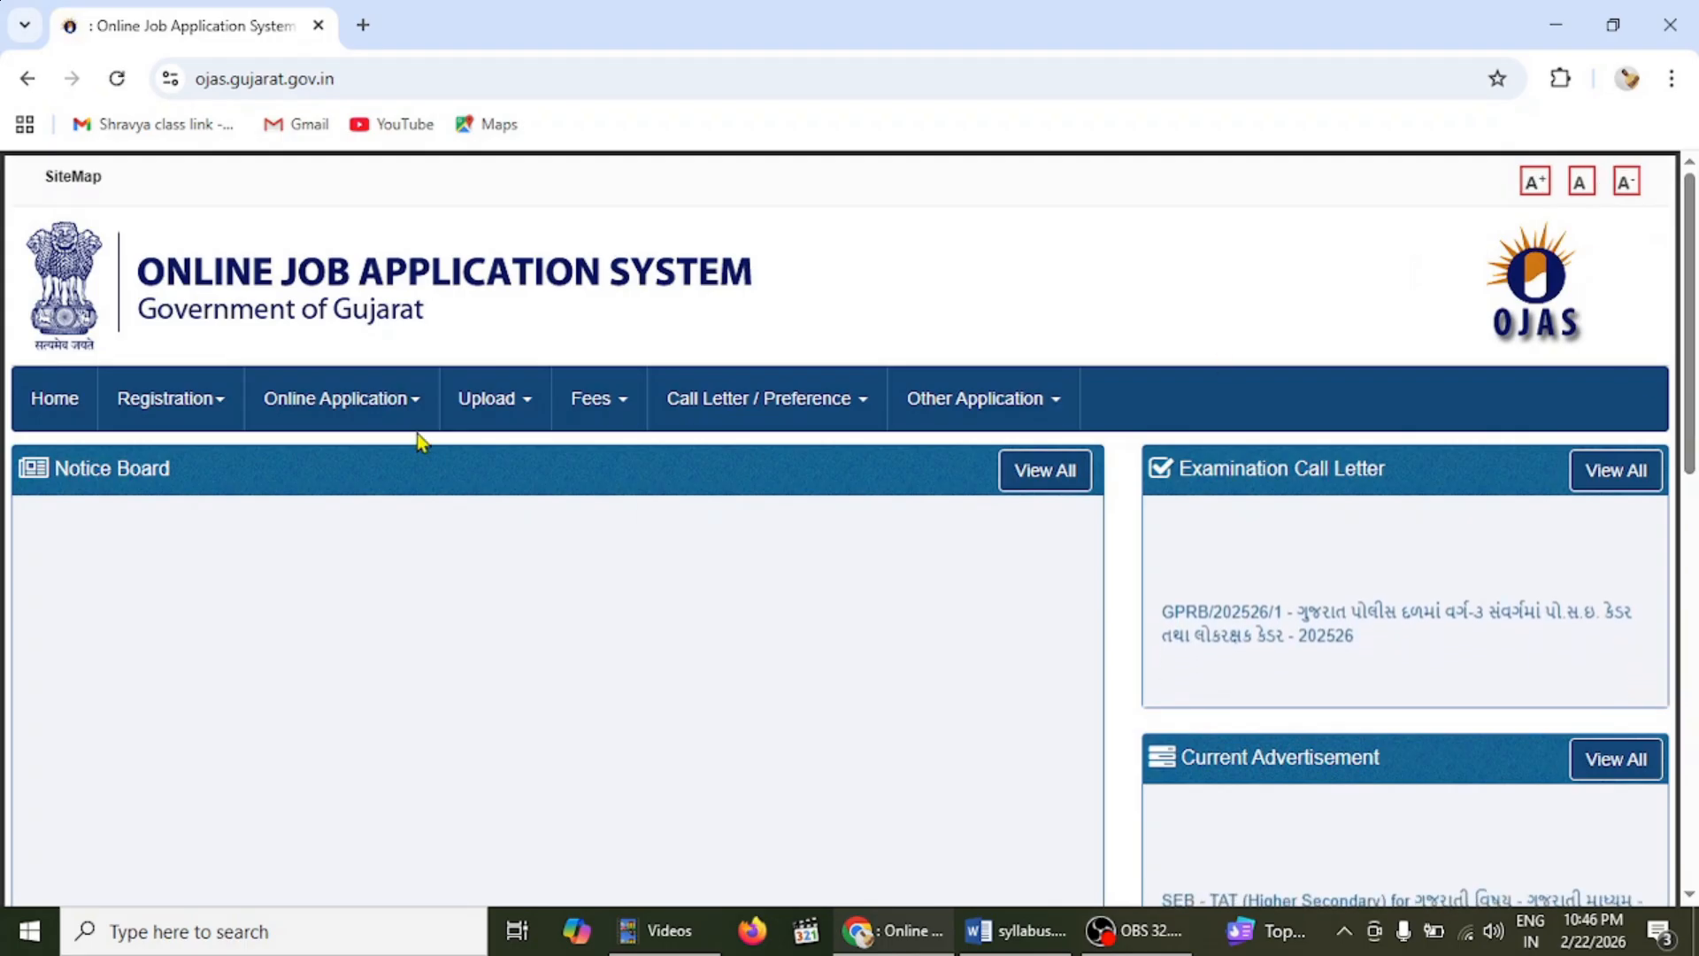
mouse_move(147, 401)
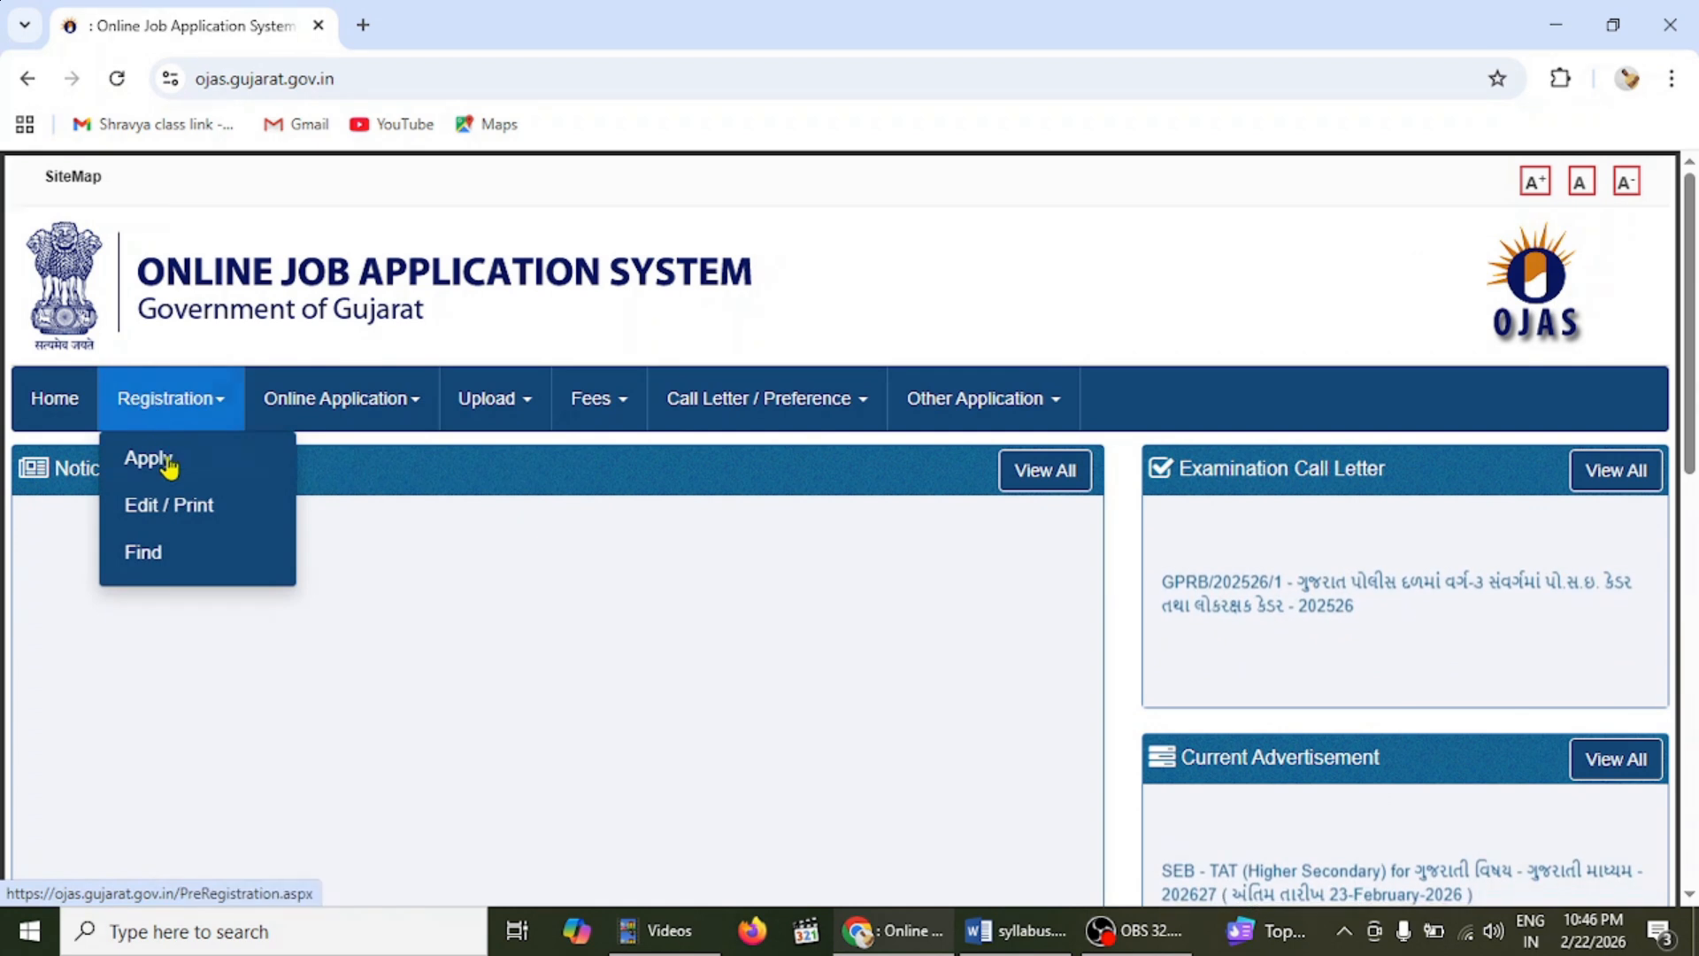
mouse_move(322, 397)
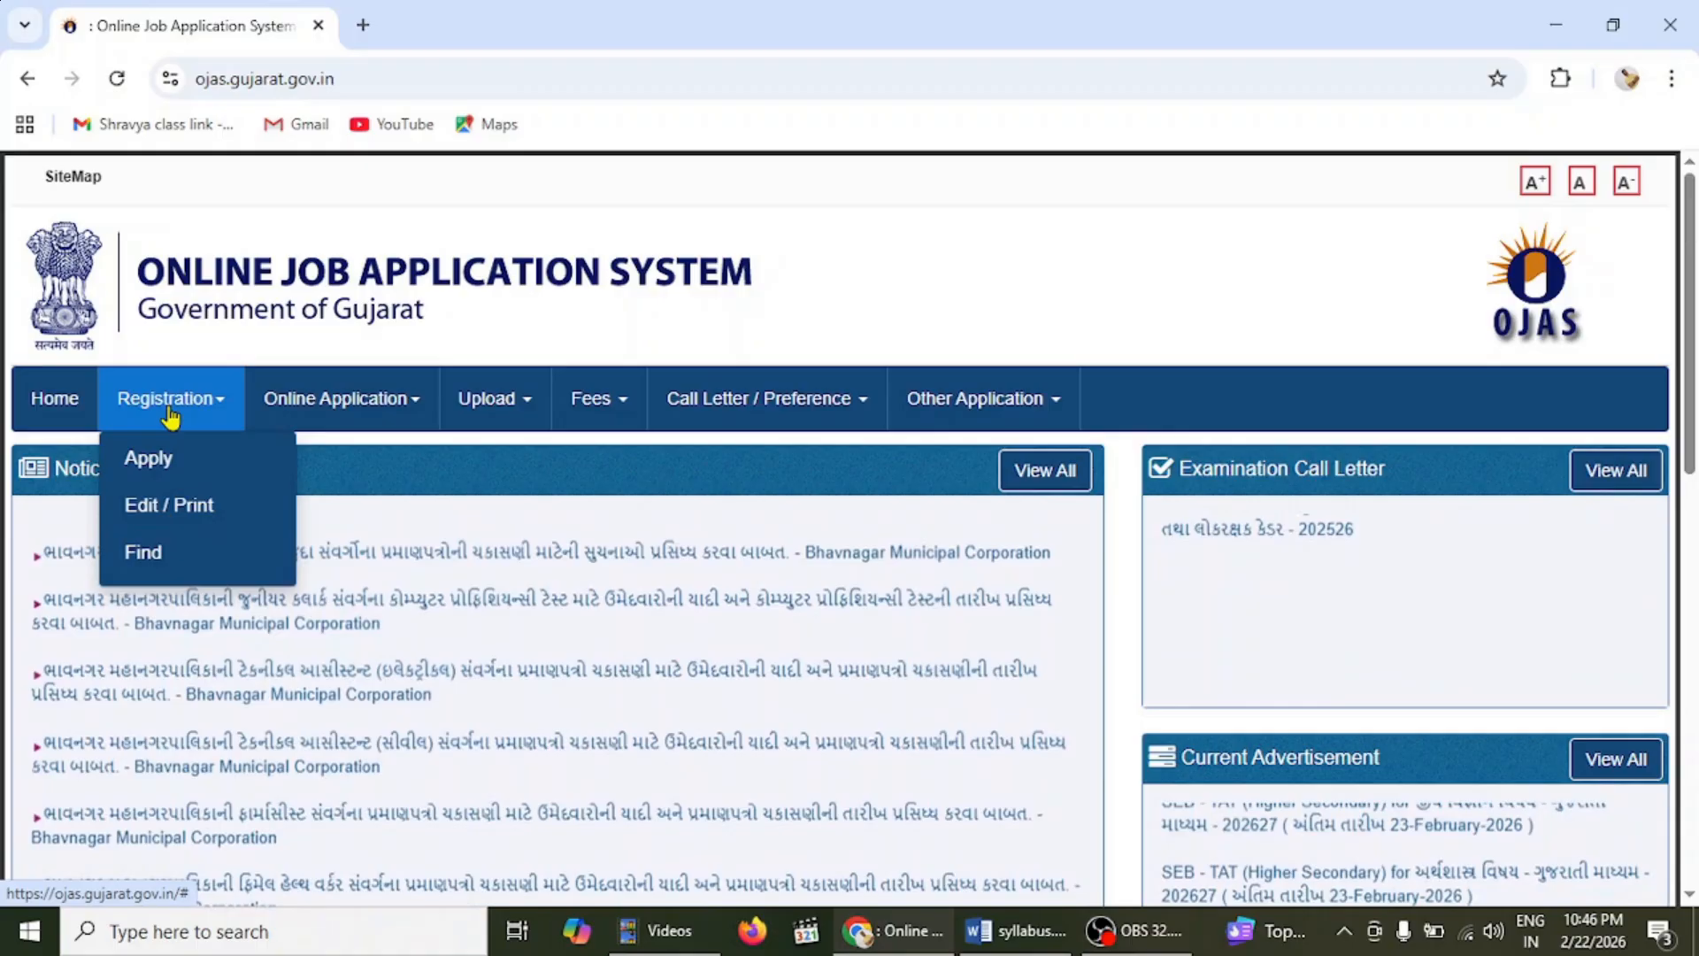
click(350, 398)
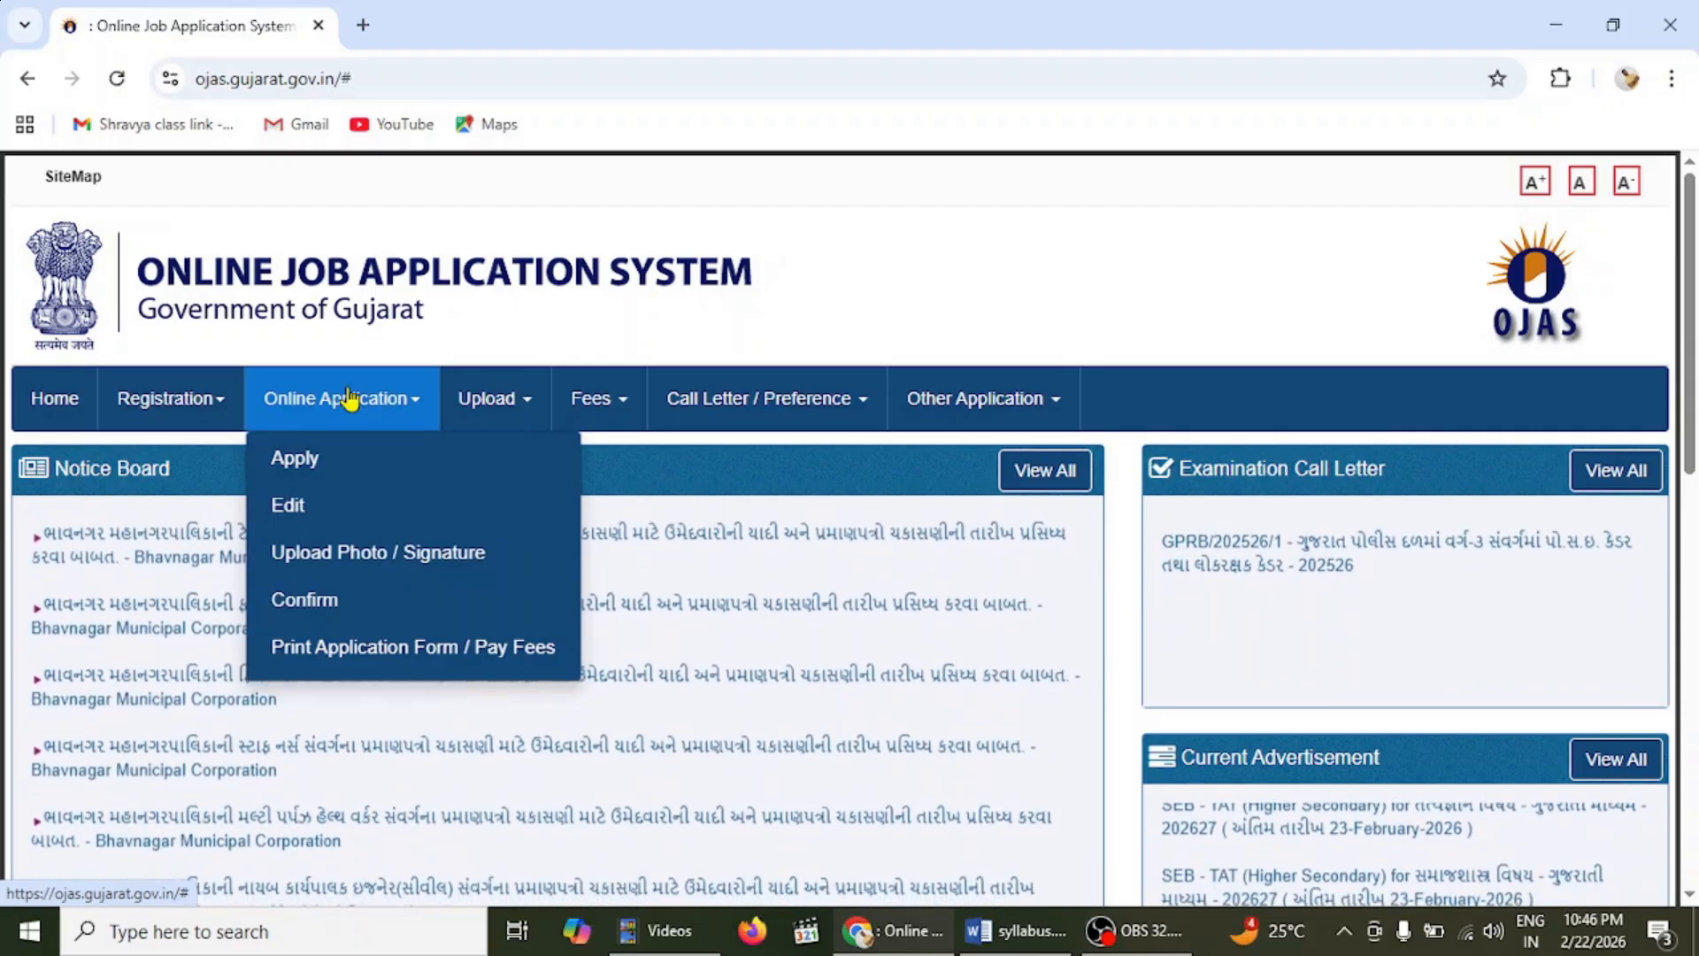
- Open the current advertisements list and filter it to the SEB department
click(314, 478)
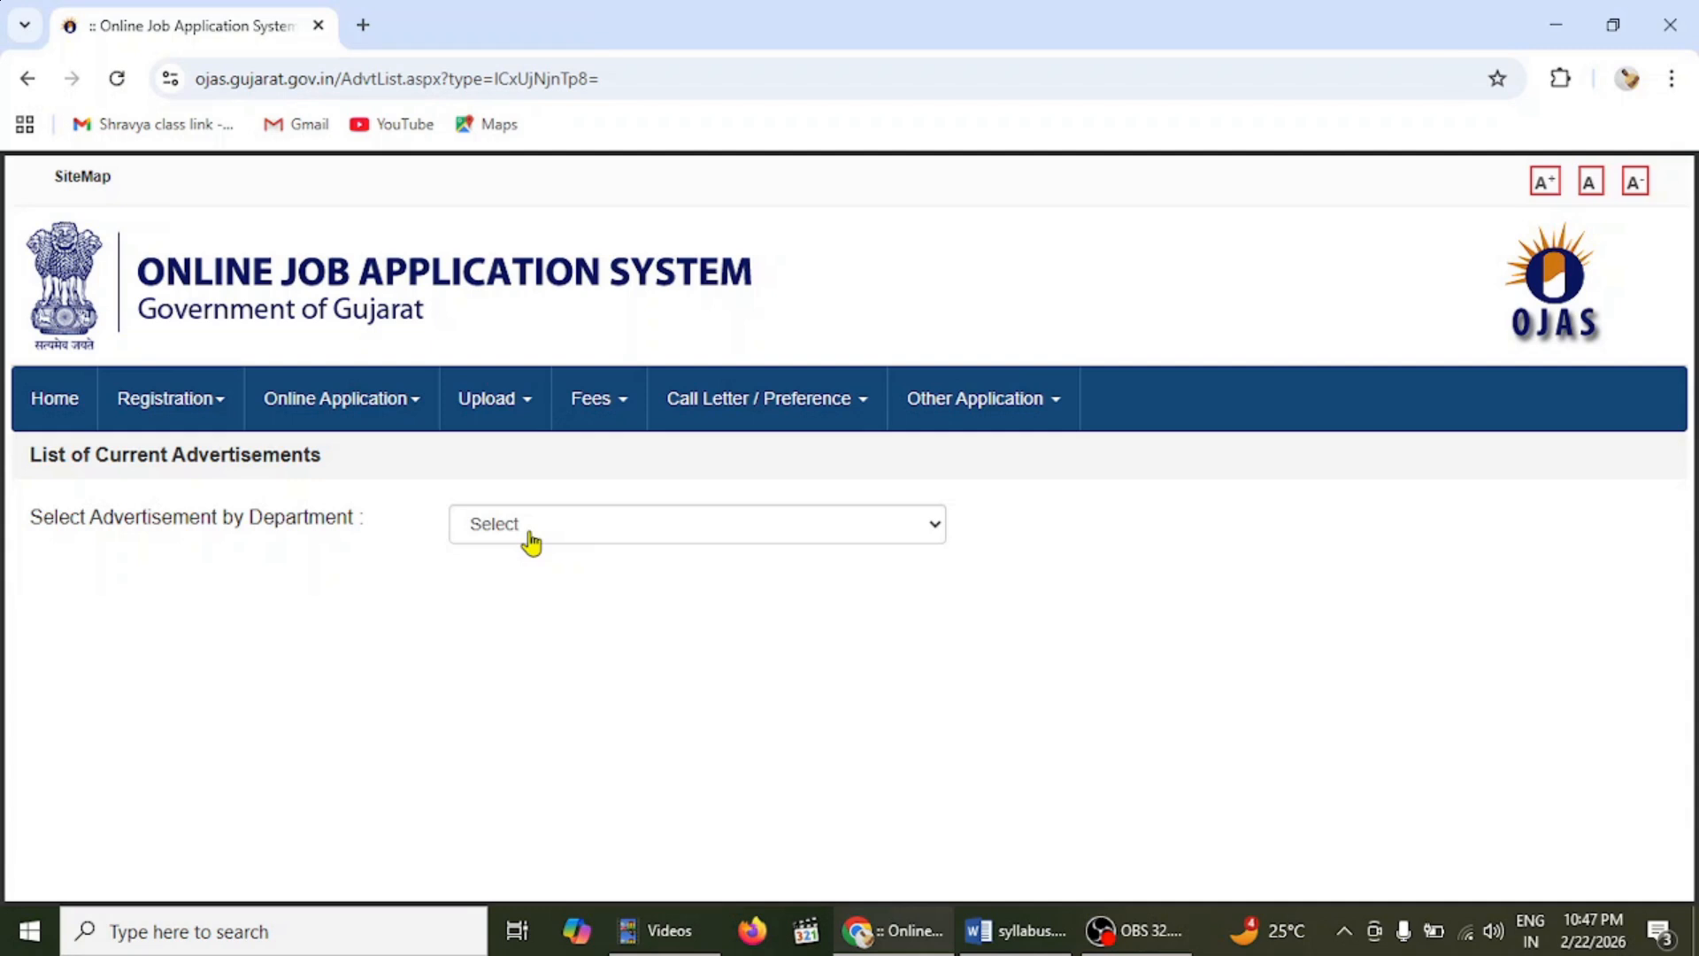
click(531, 541)
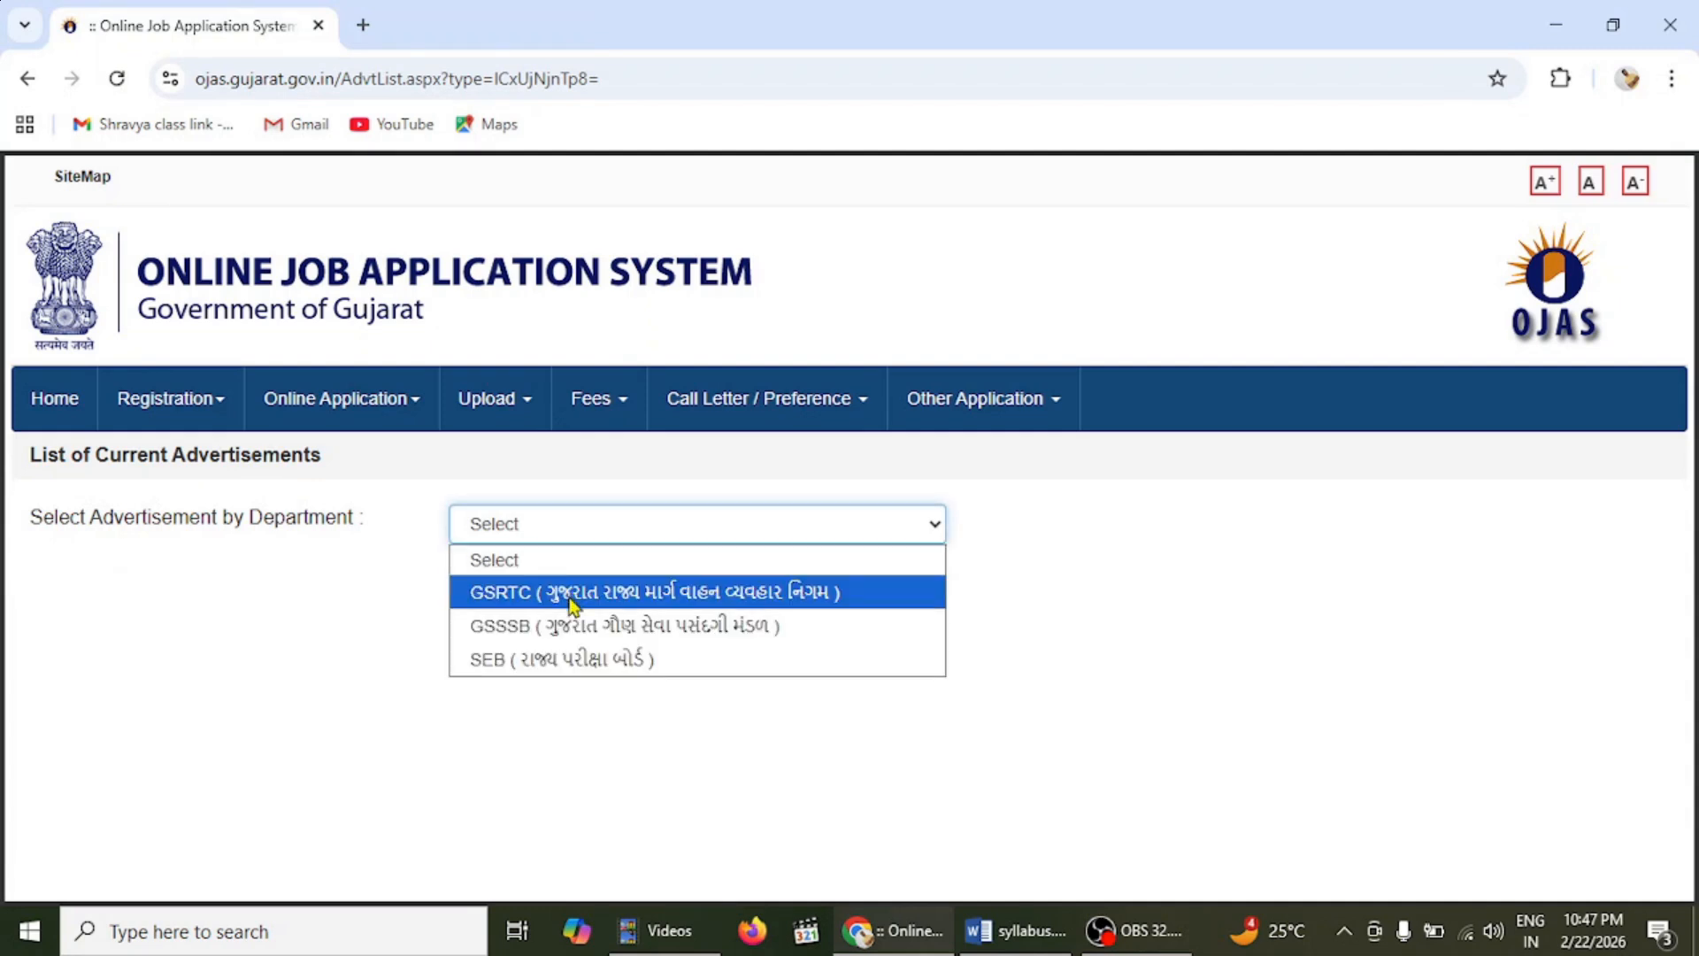
click(665, 675)
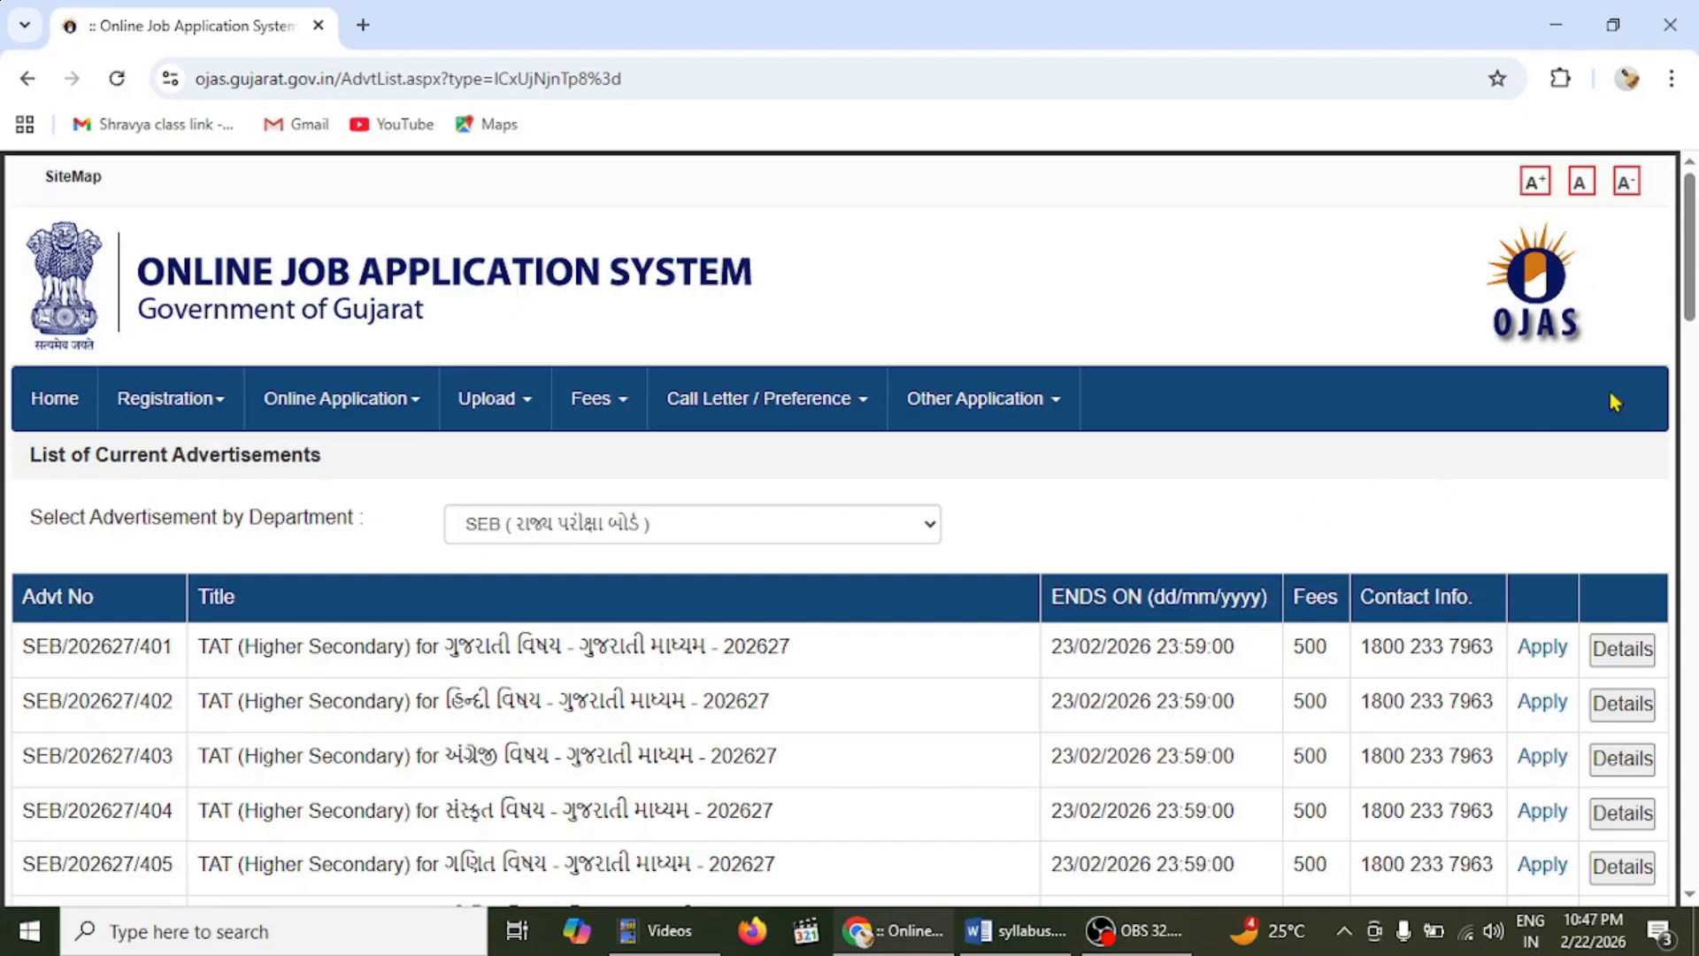
drag(1693, 270, 1693, 345)
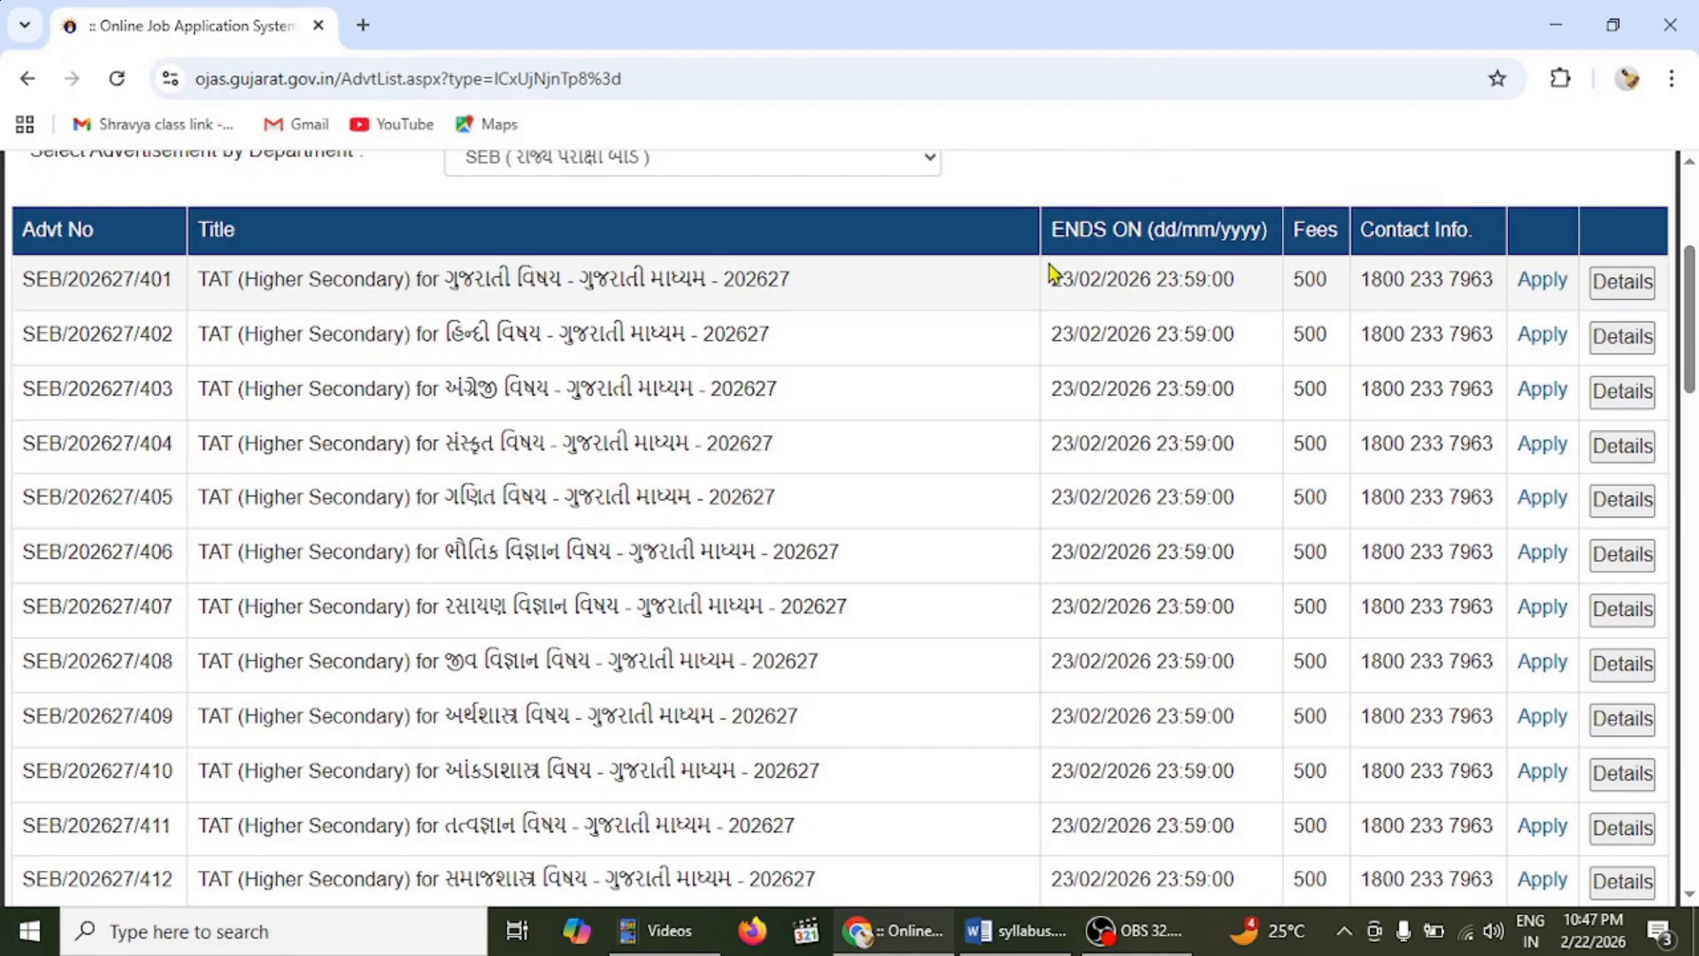
drag(1052, 277, 1166, 279)
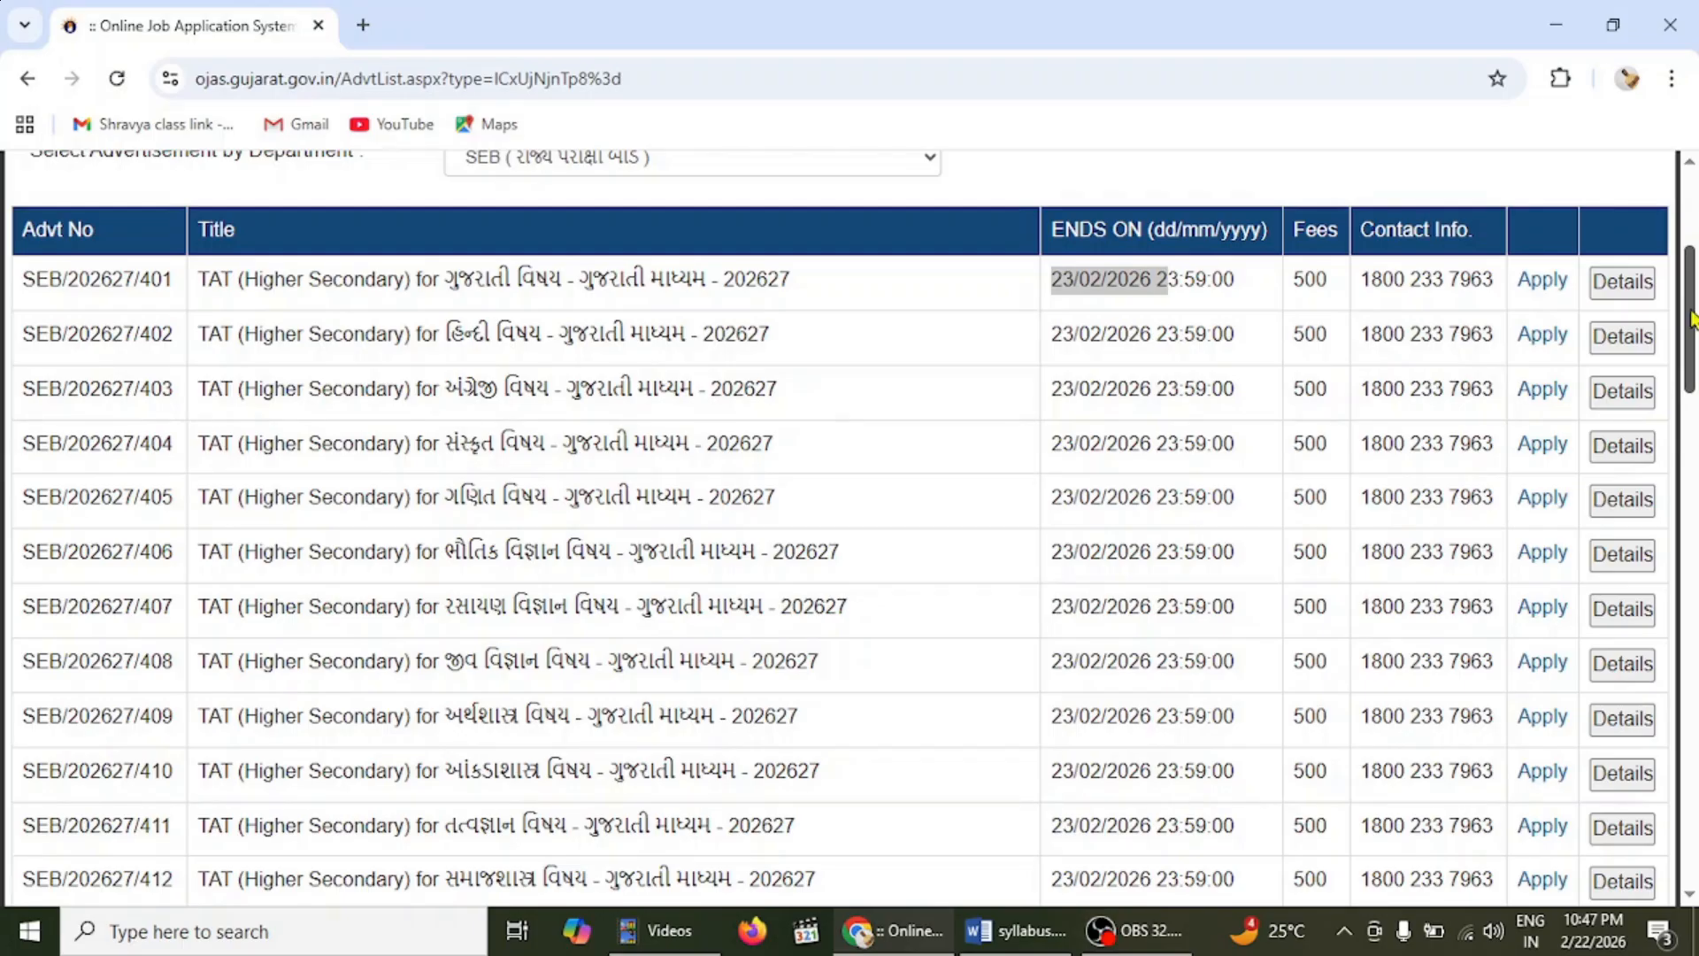
drag(1691, 319, 1691, 650)
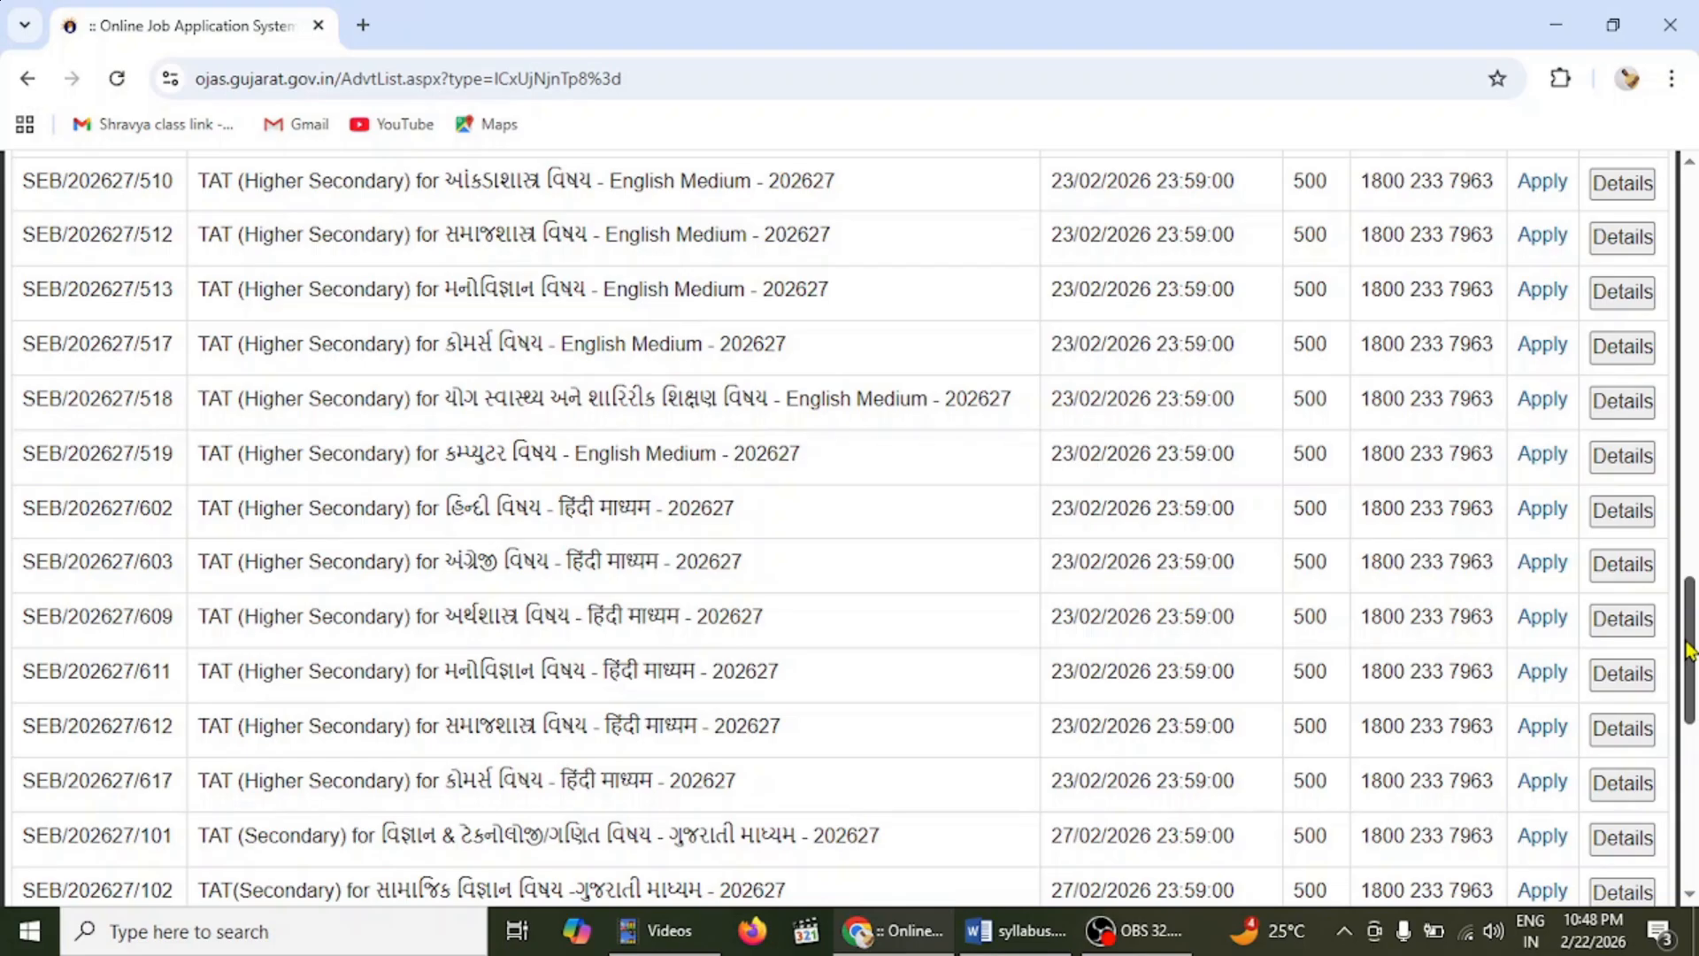
drag(1693, 651, 1694, 757)
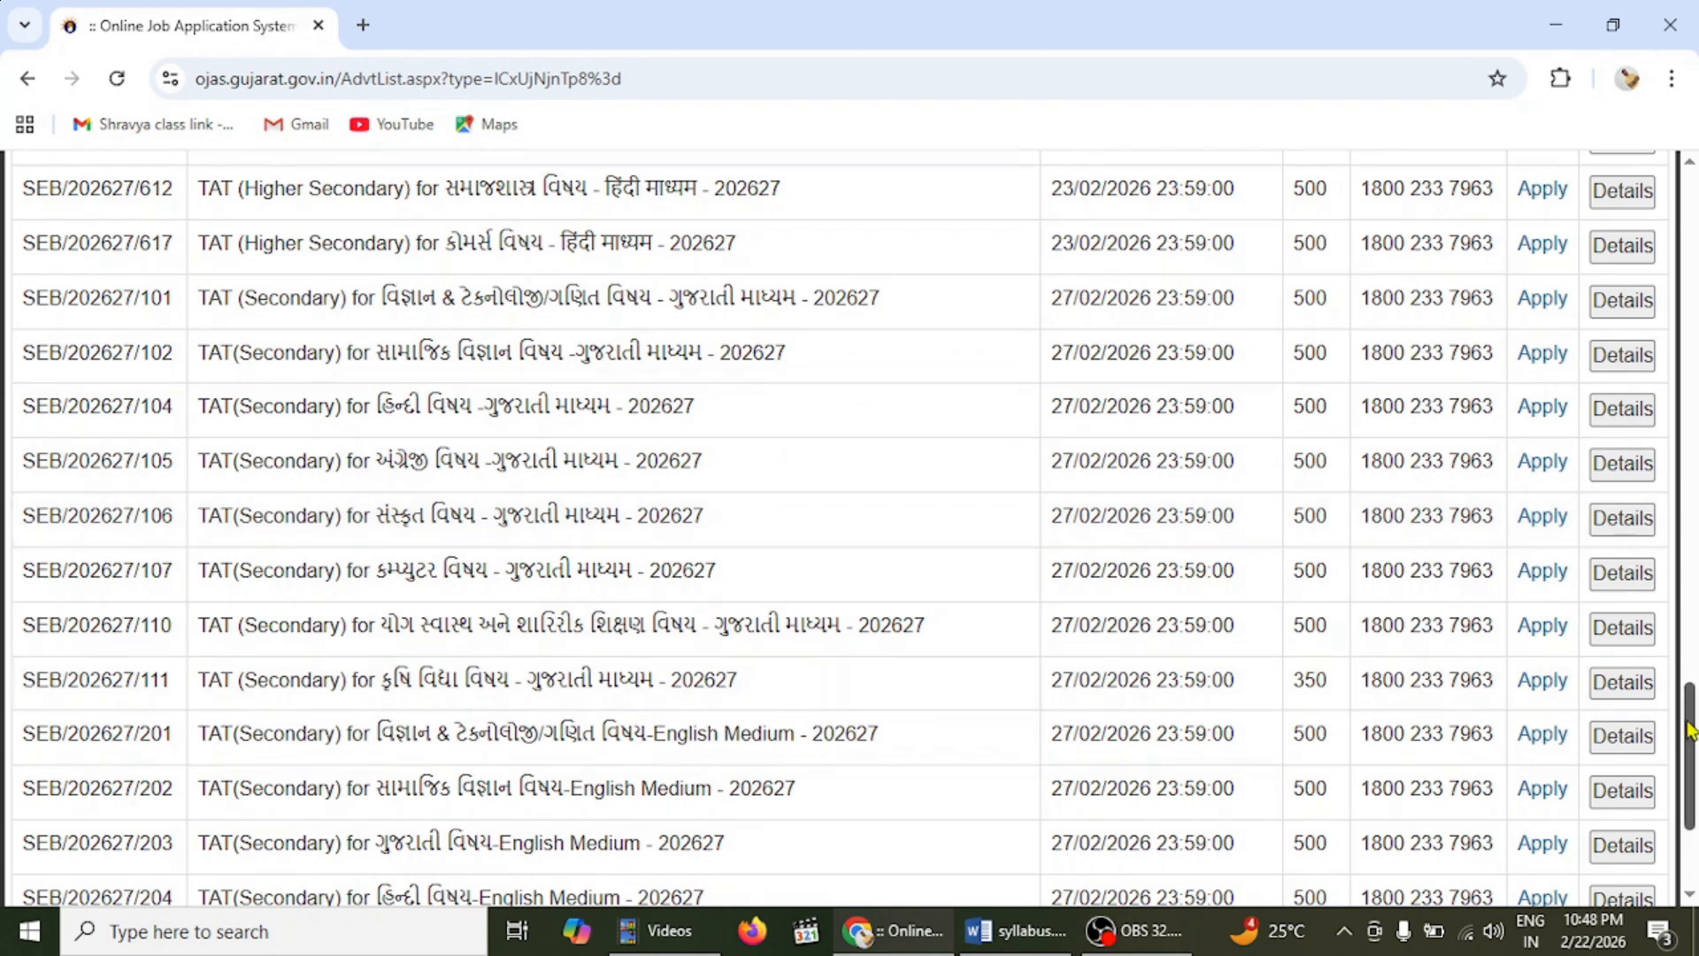
drag(1688, 721, 1688, 819)
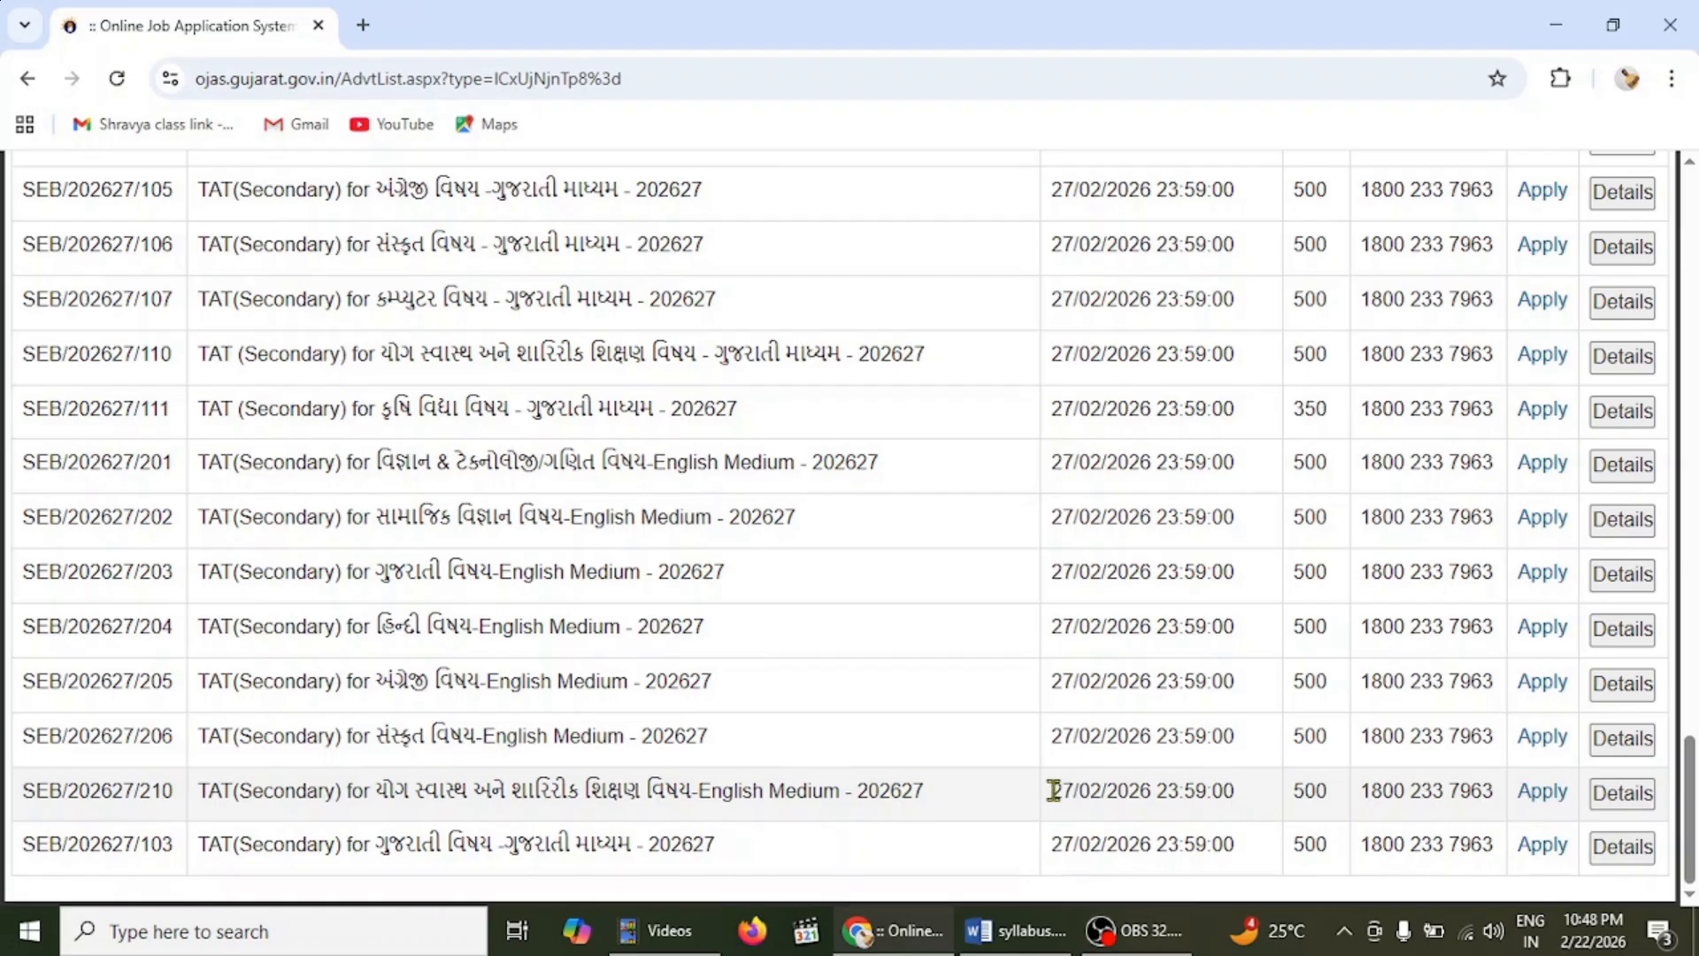
drag(1053, 790, 1323, 791)
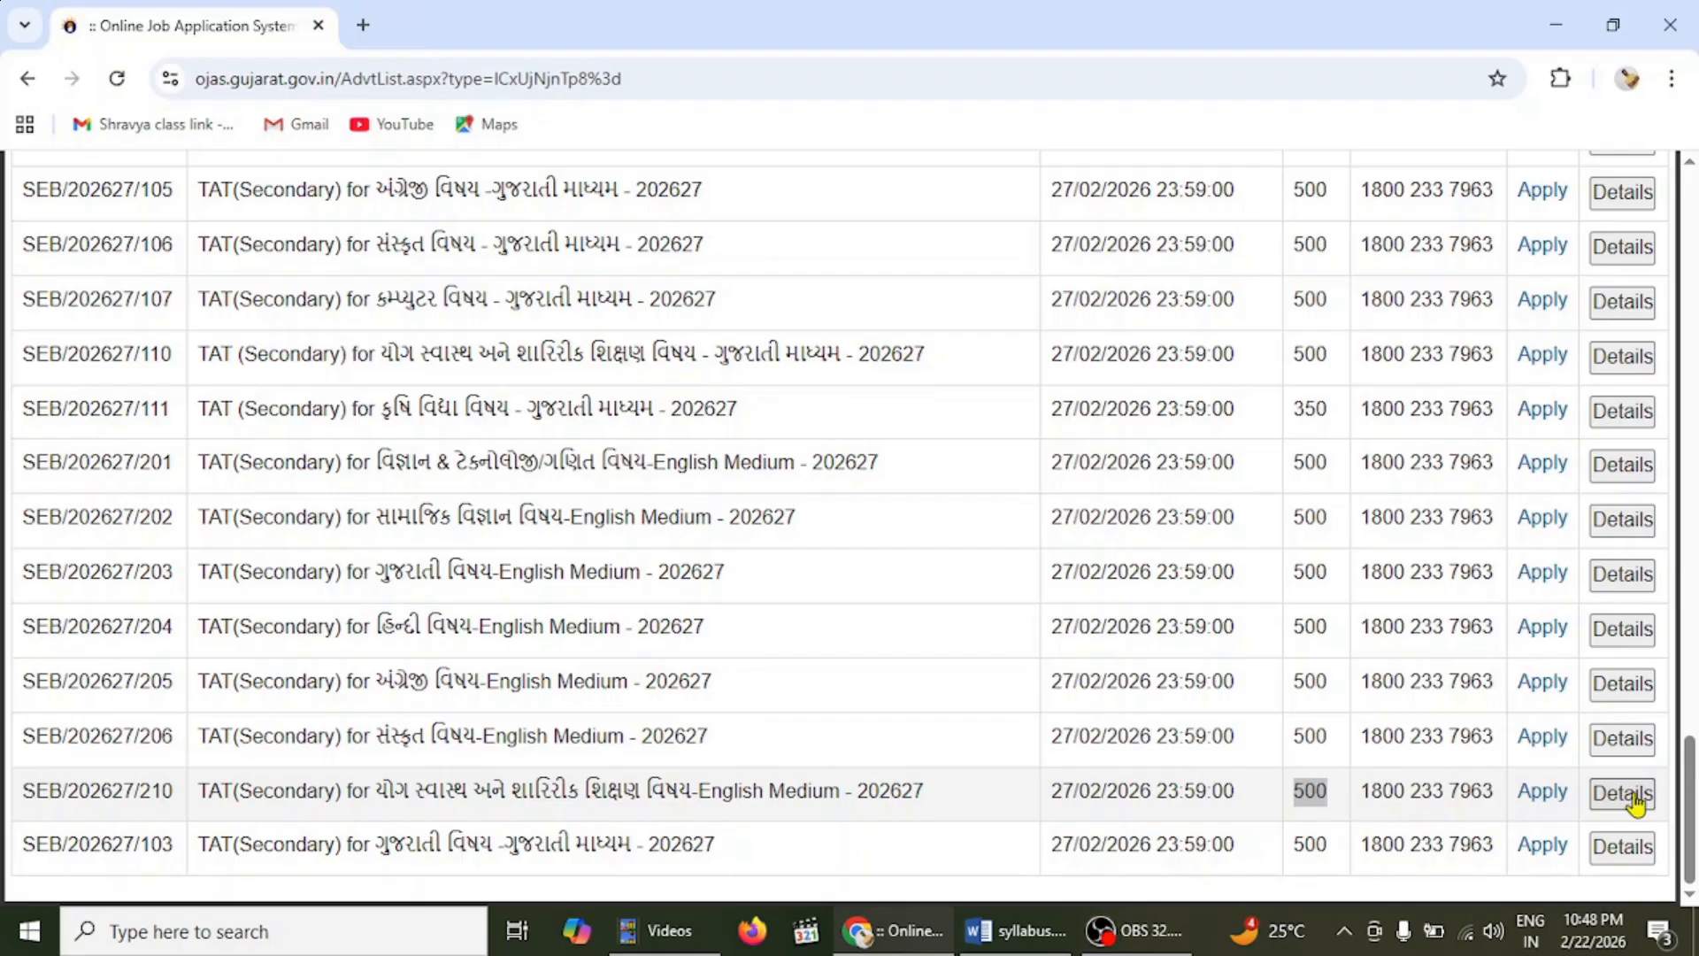
- Apply for TAT advertisement SEB/202627/210 and choose Apply Now on its details page
click(1549, 794)
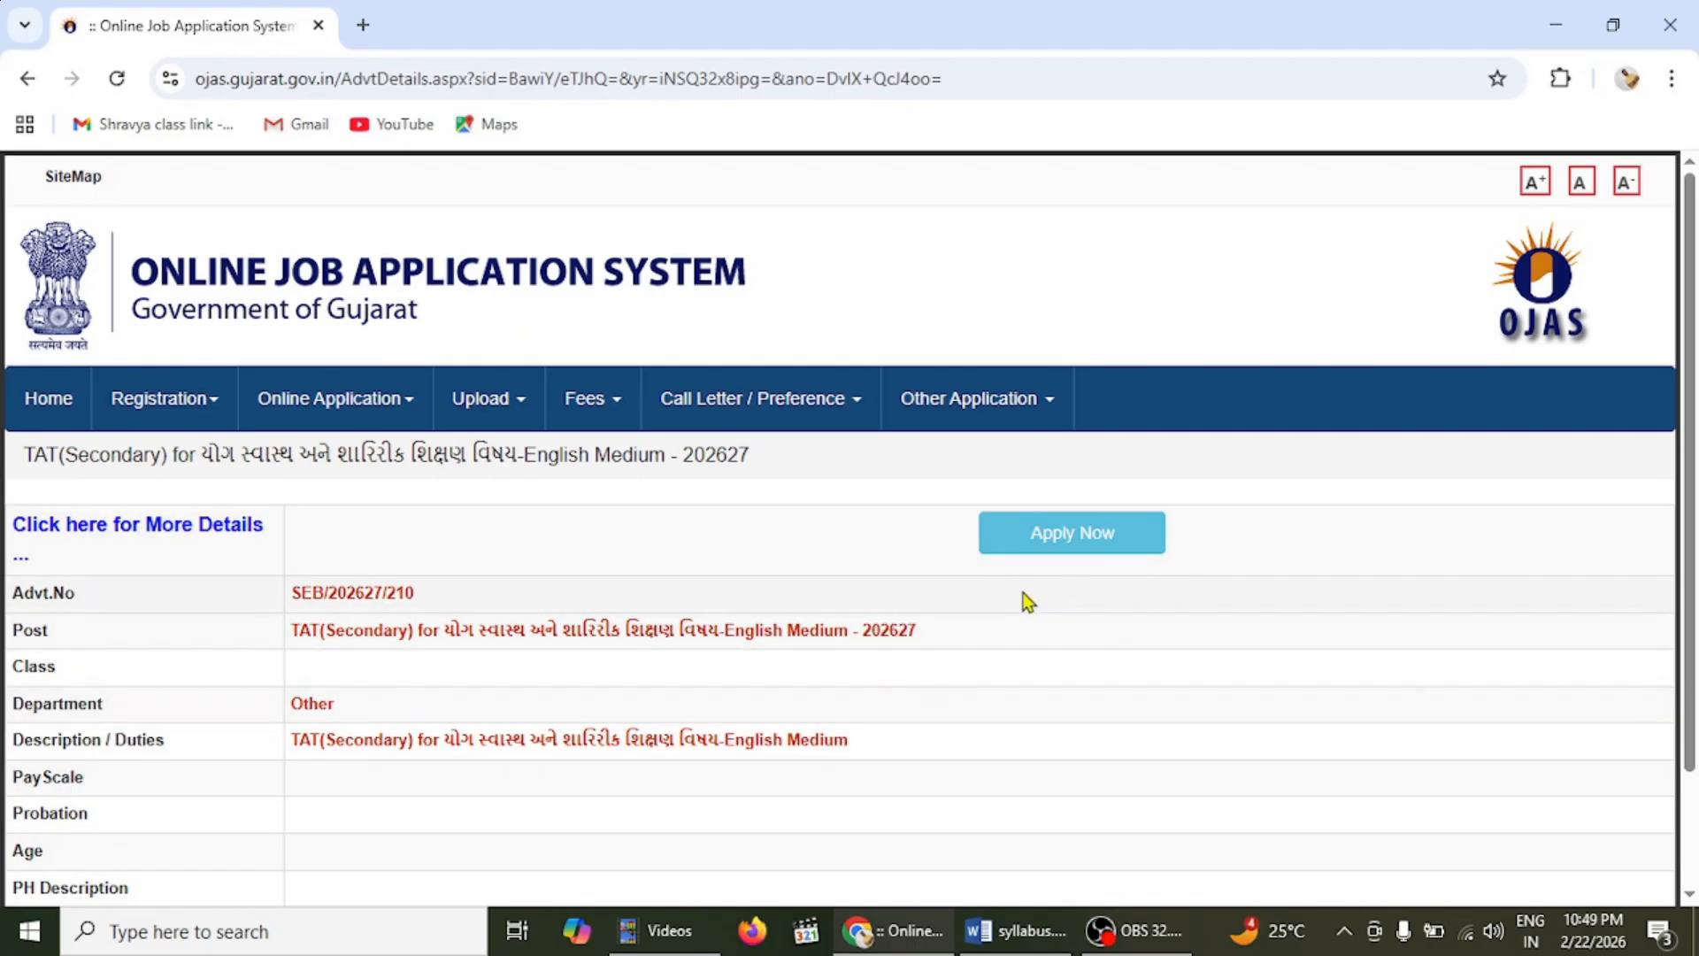
click(1101, 535)
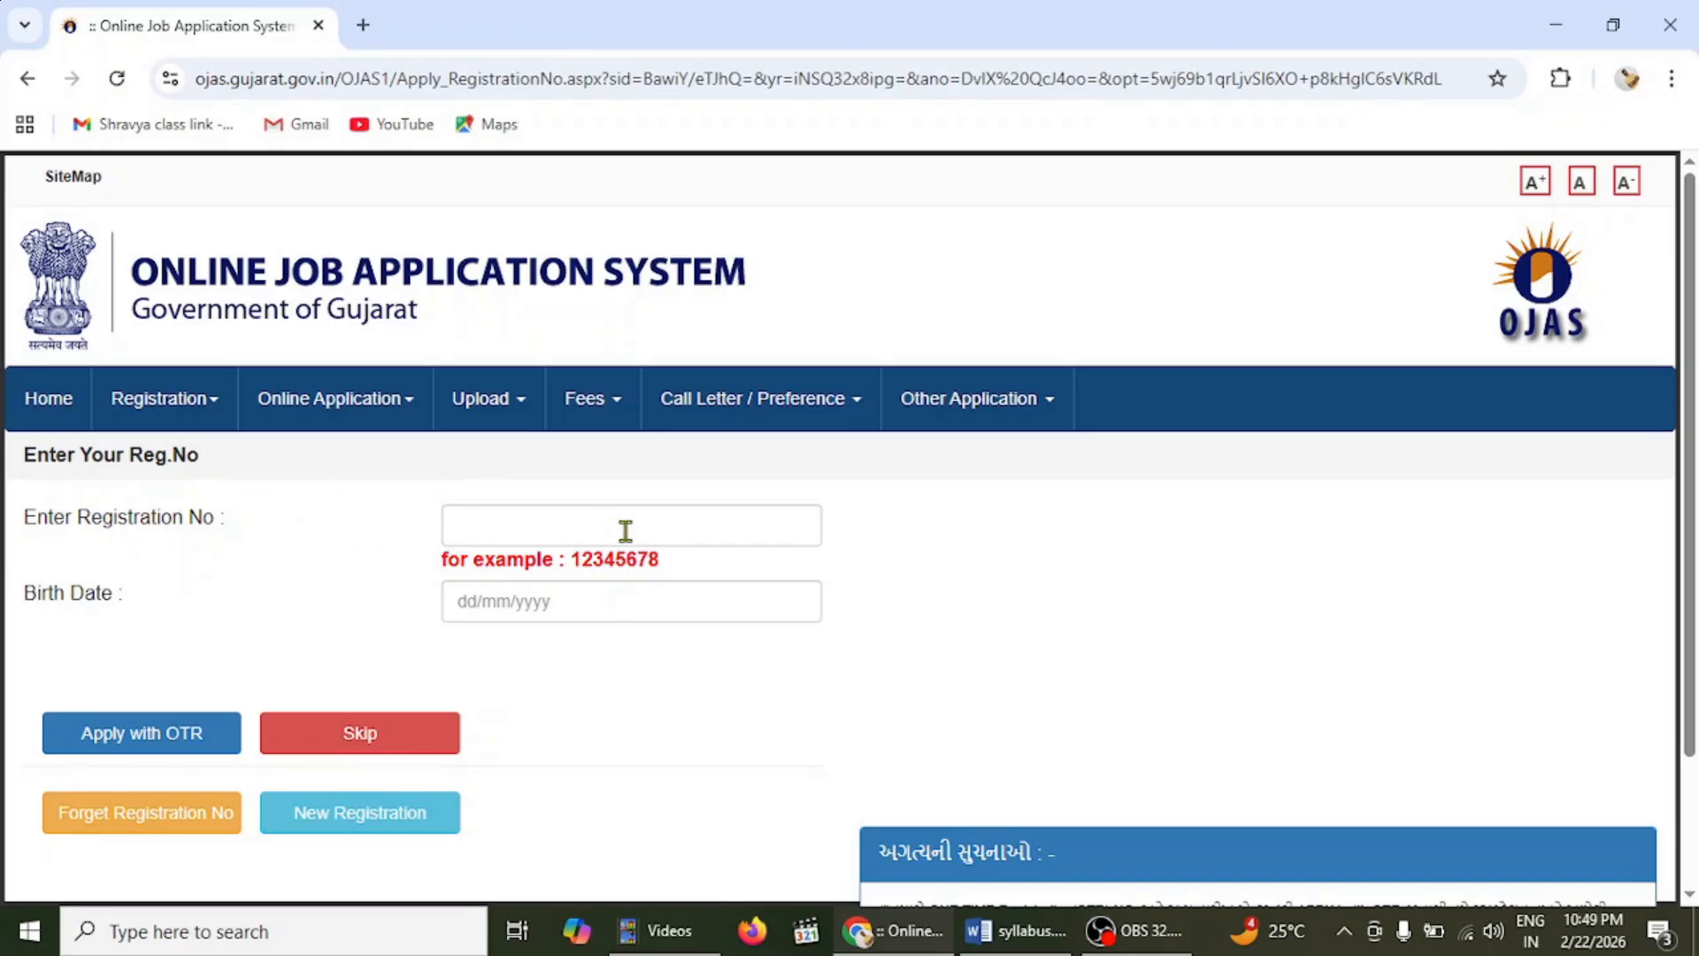
mouse_move(228, 443)
mouse_move(167, 409)
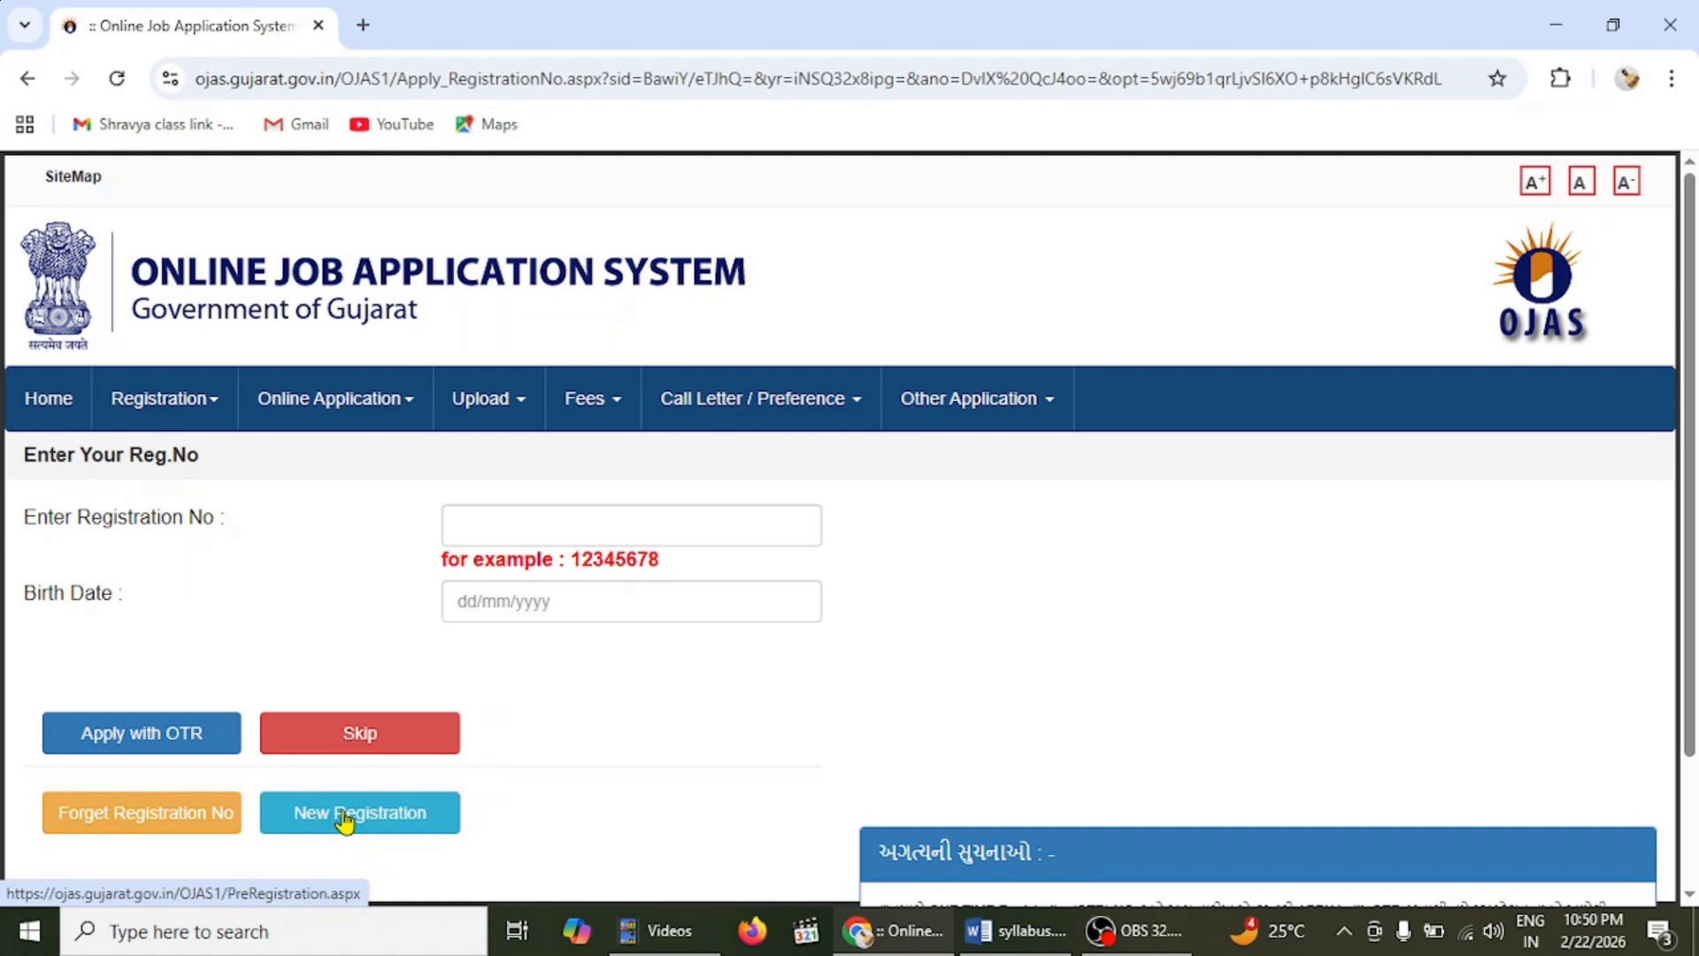
- Choose New Registration and agree to the One Time Registration terms
click(345, 820)
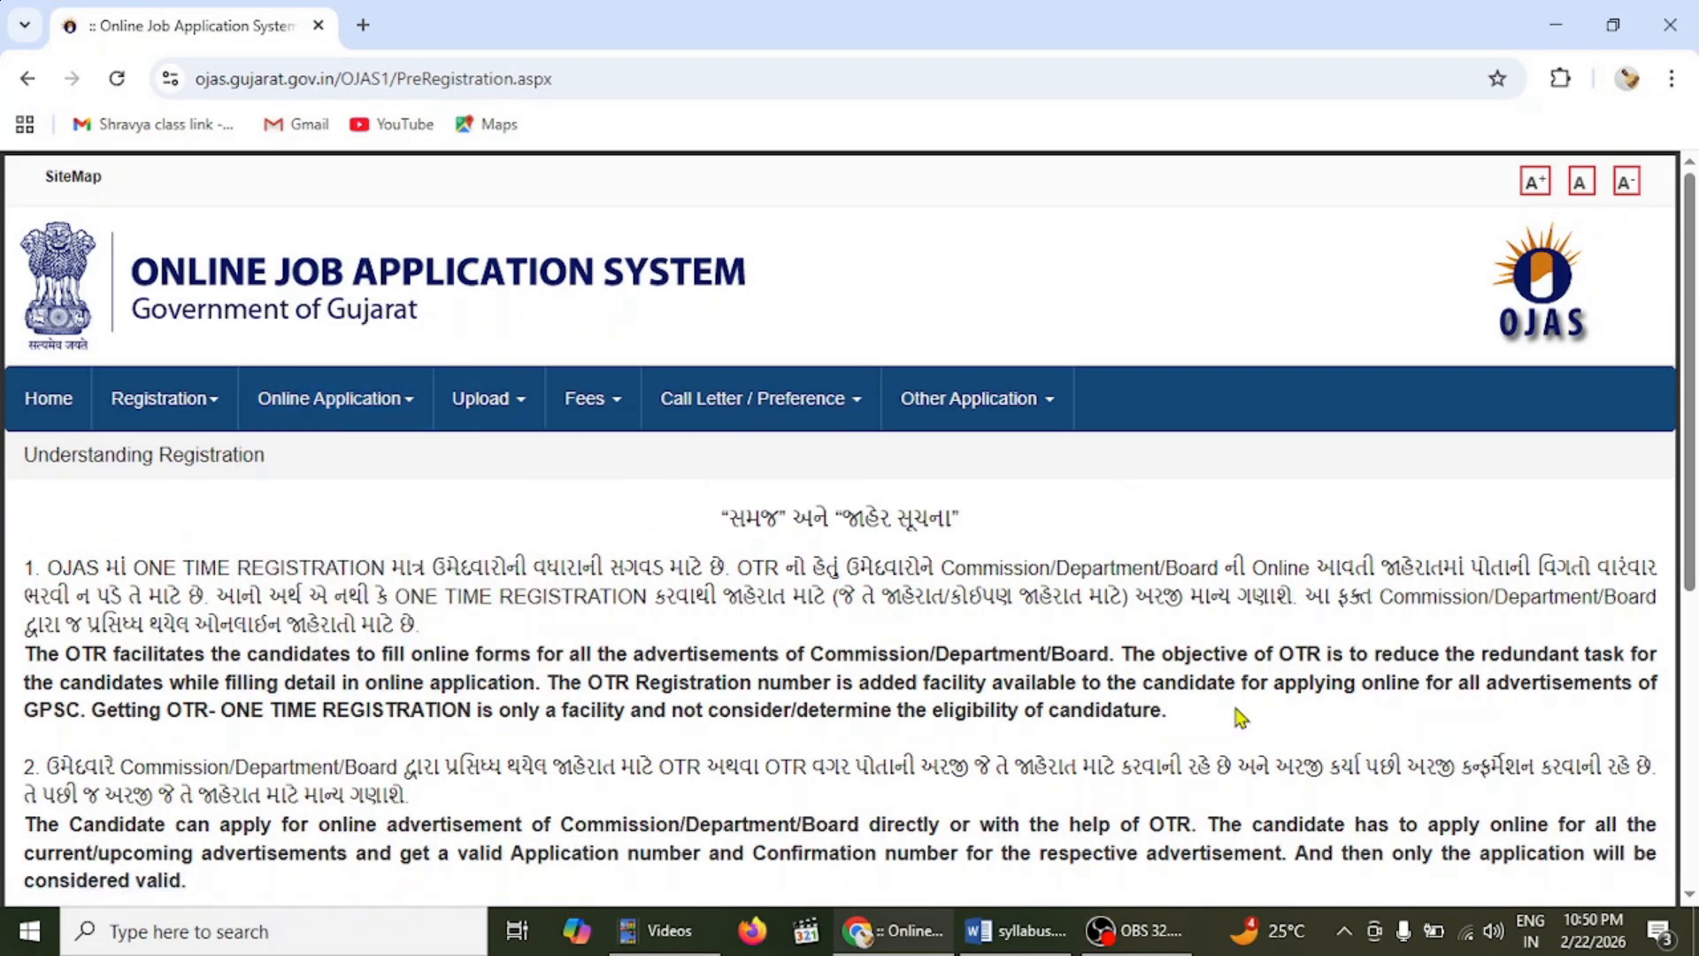
scroll(840, 531, down, 4)
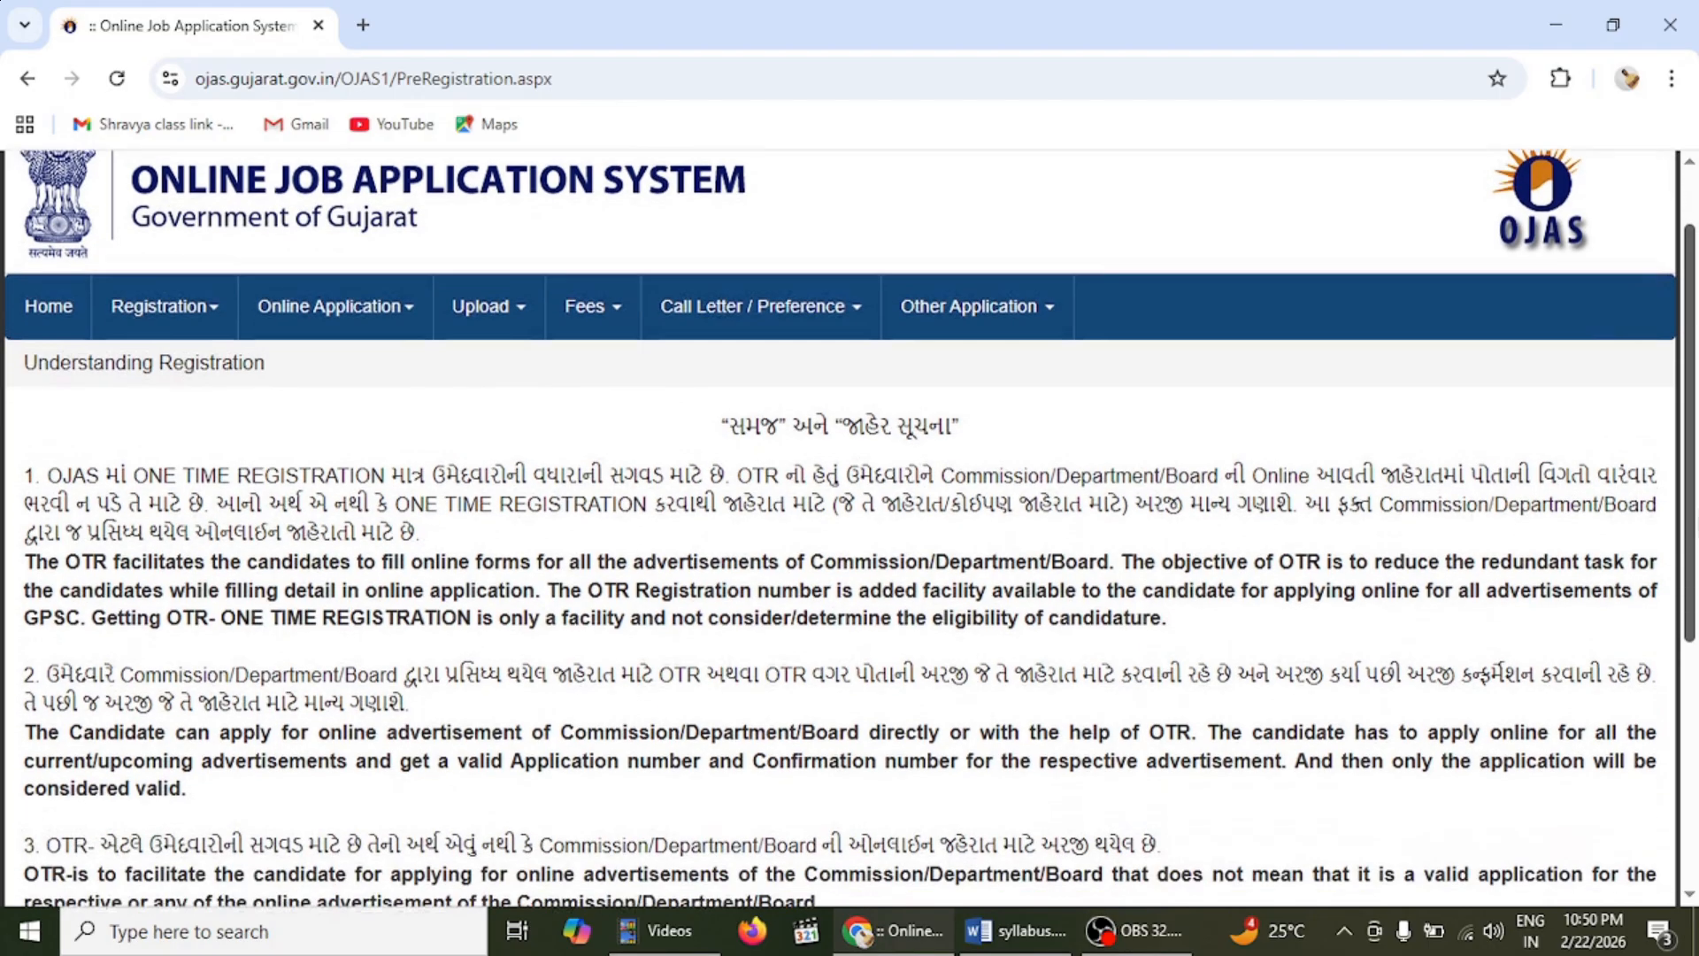
scroll(841, 522, down, 2)
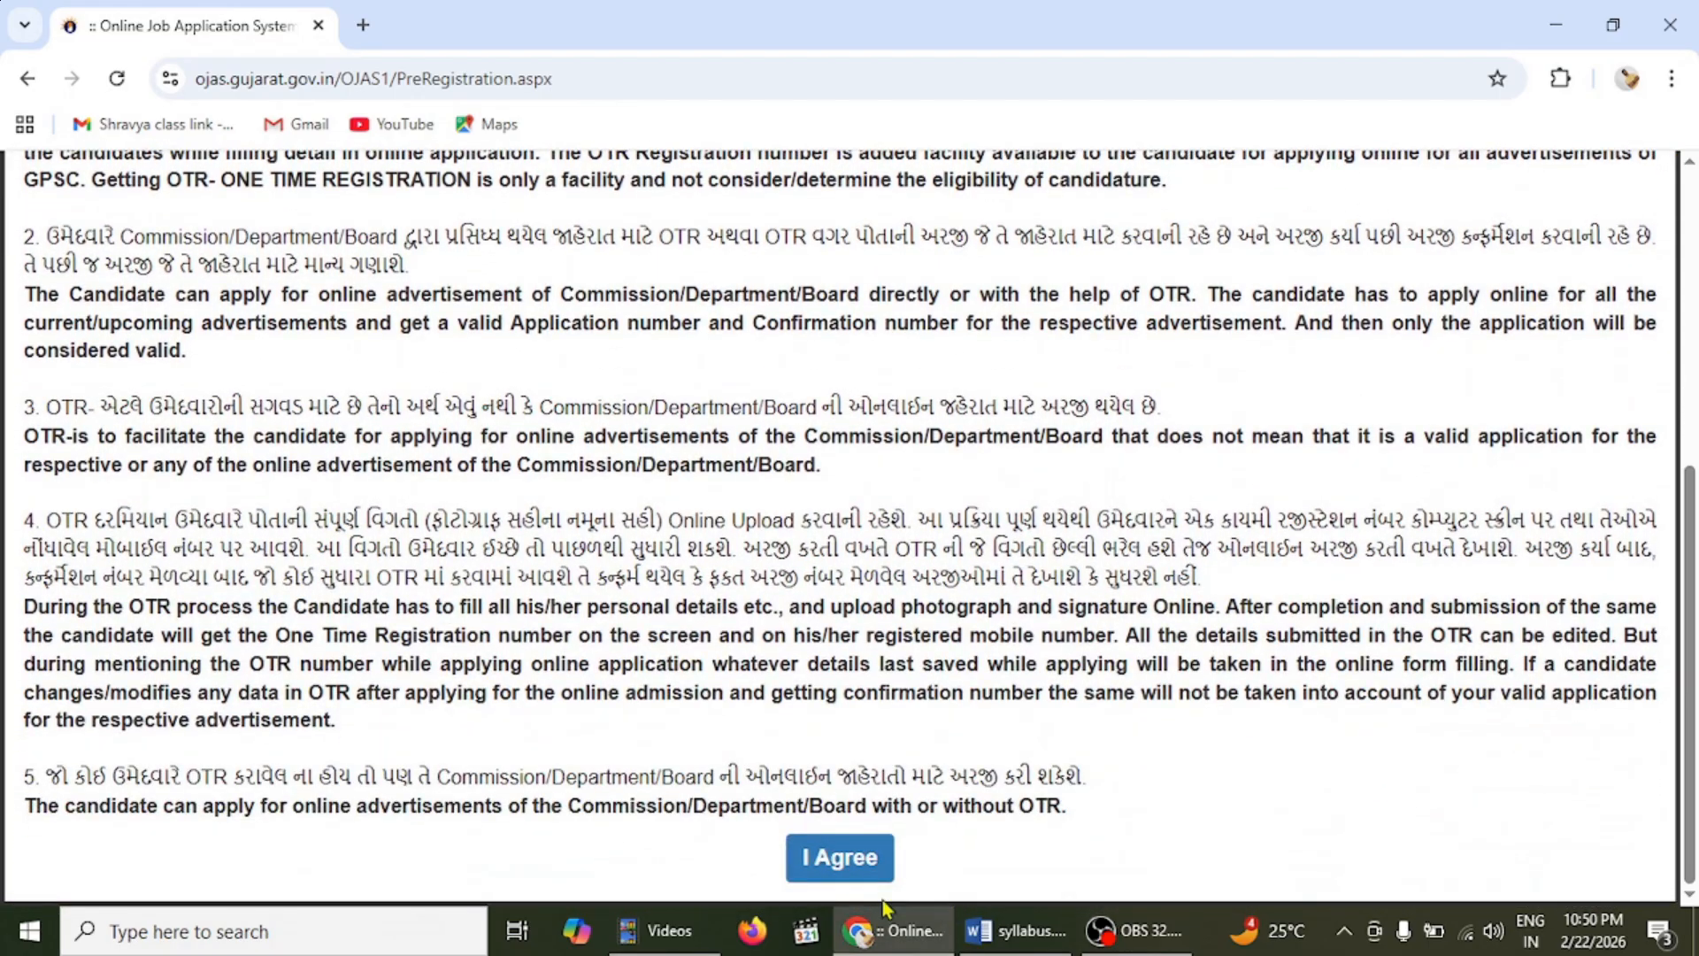
click(832, 858)
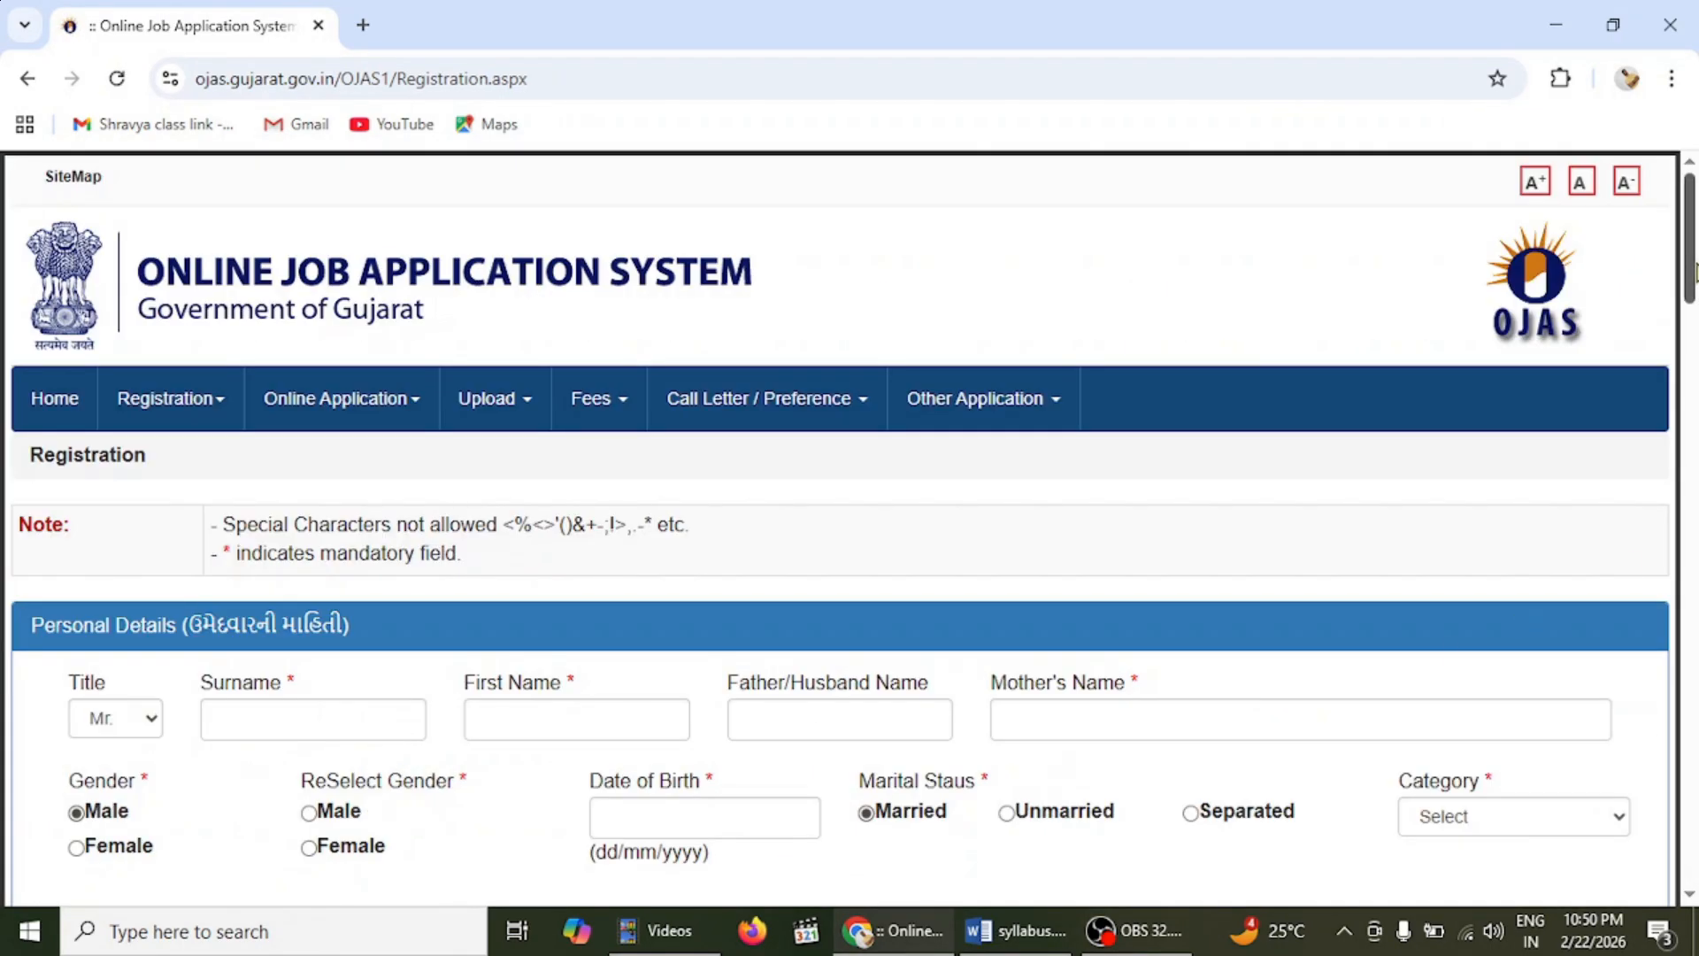
- Keep the title as Mr. and set the gender to Male in Personal Details
scroll(1694, 270, down, 2)
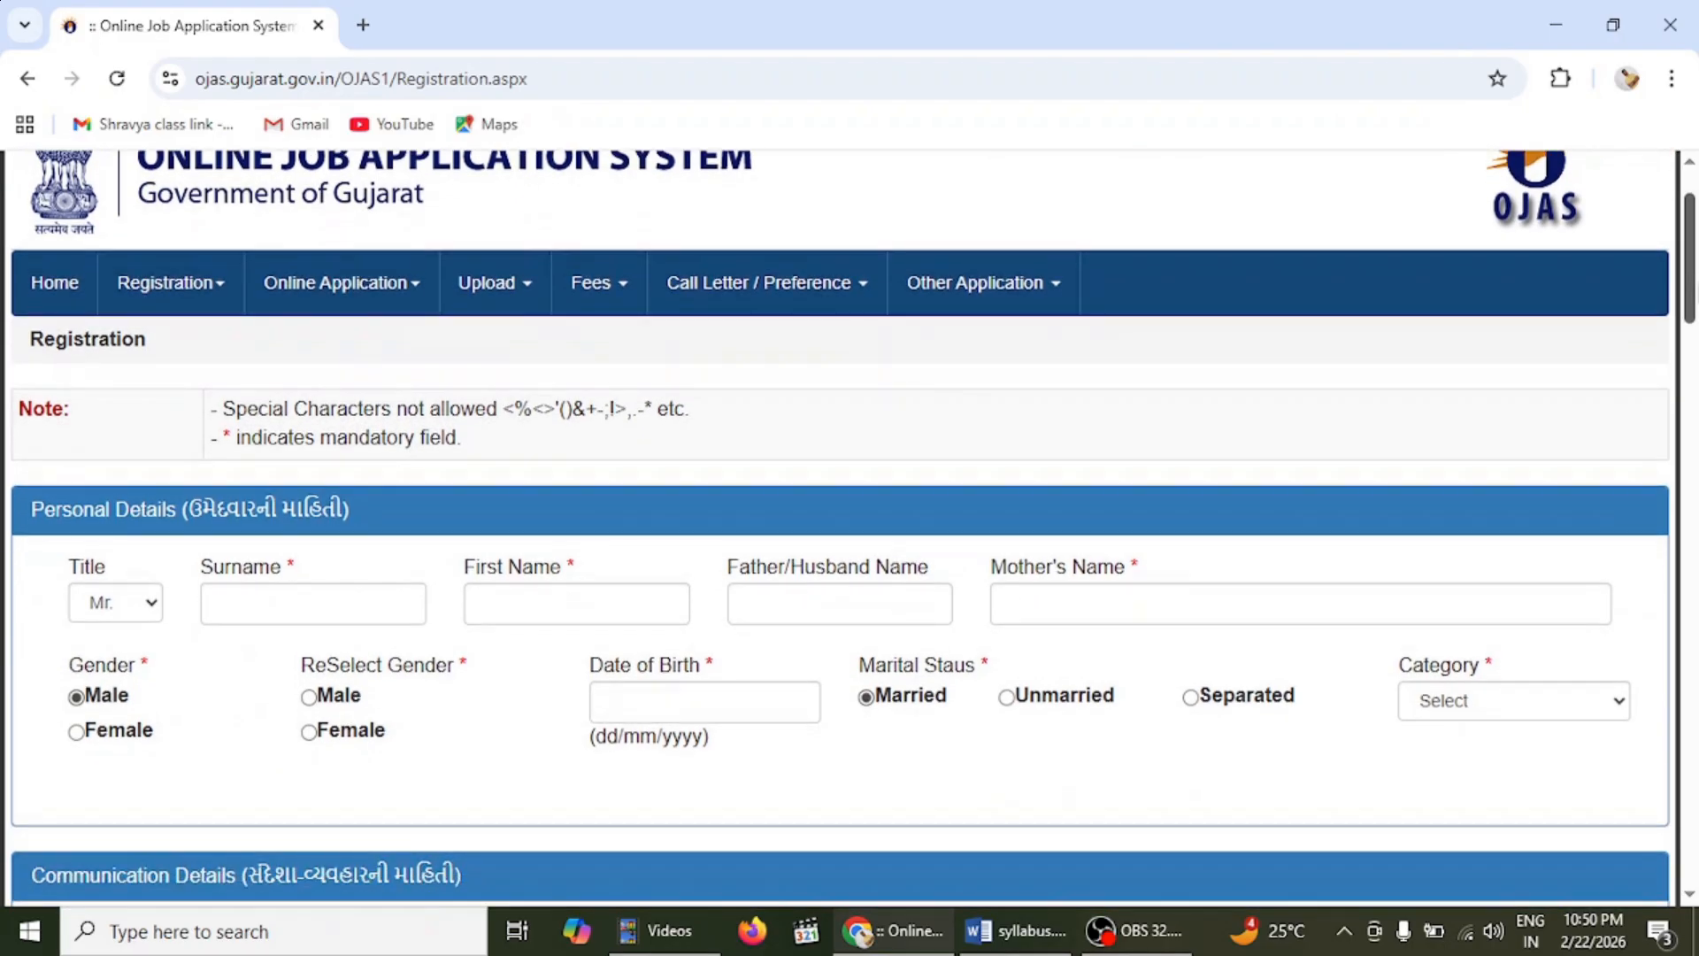
scroll(853, 528, down, 2)
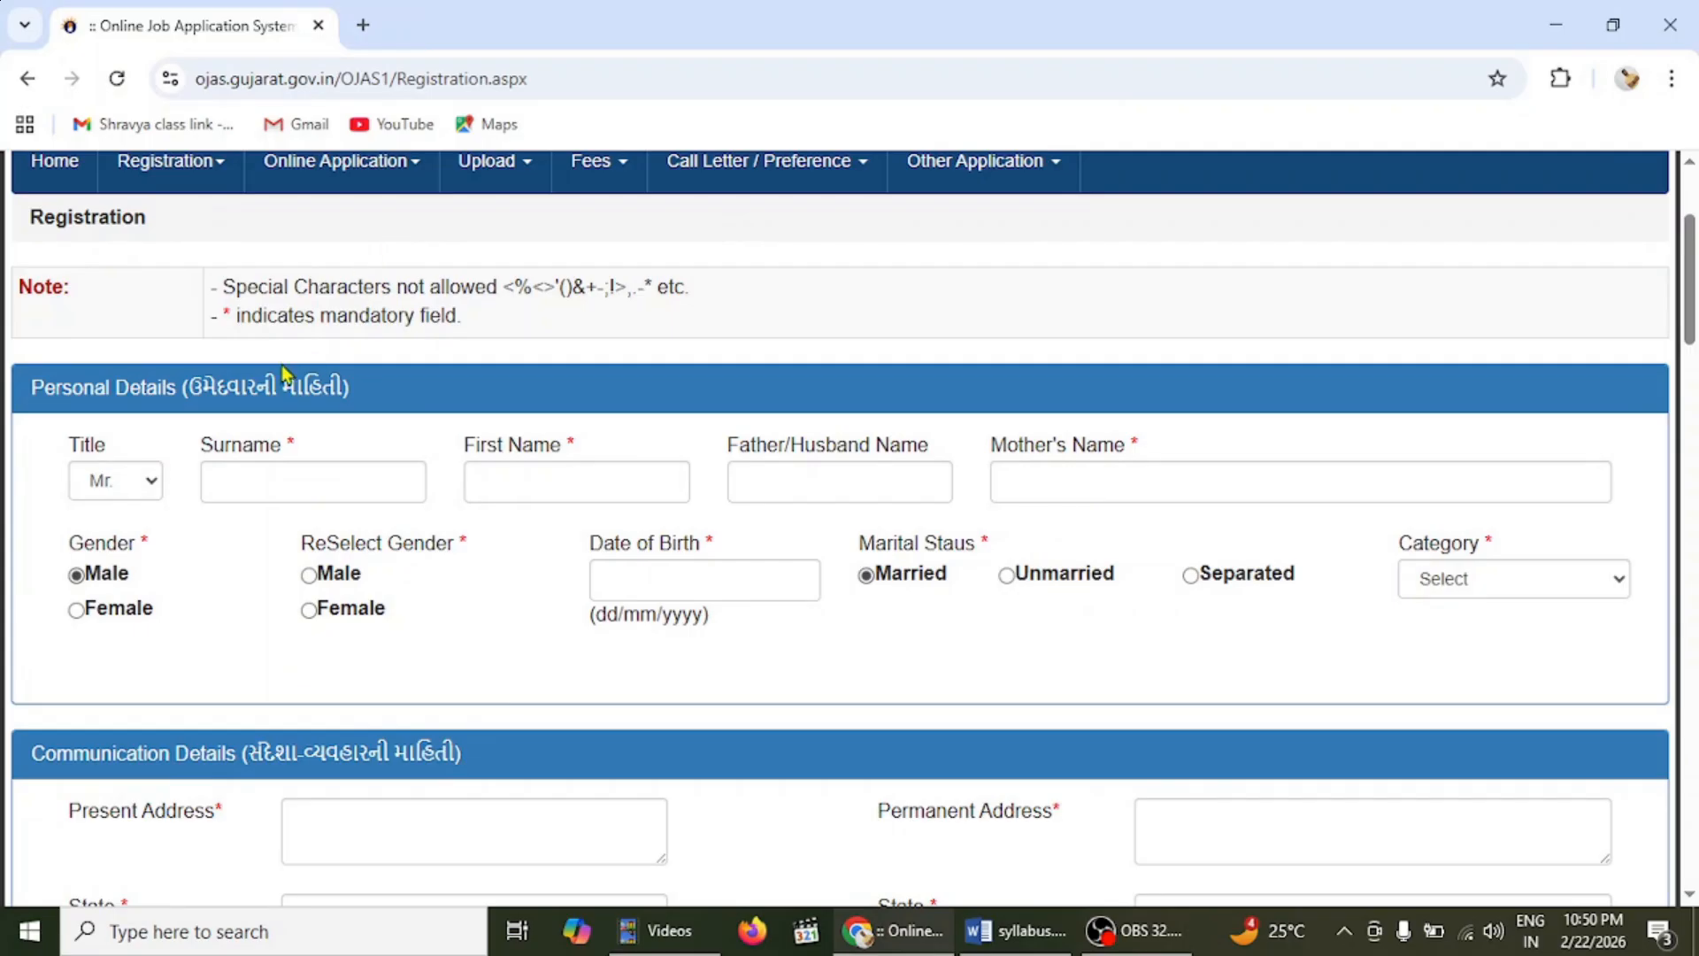
click(141, 495)
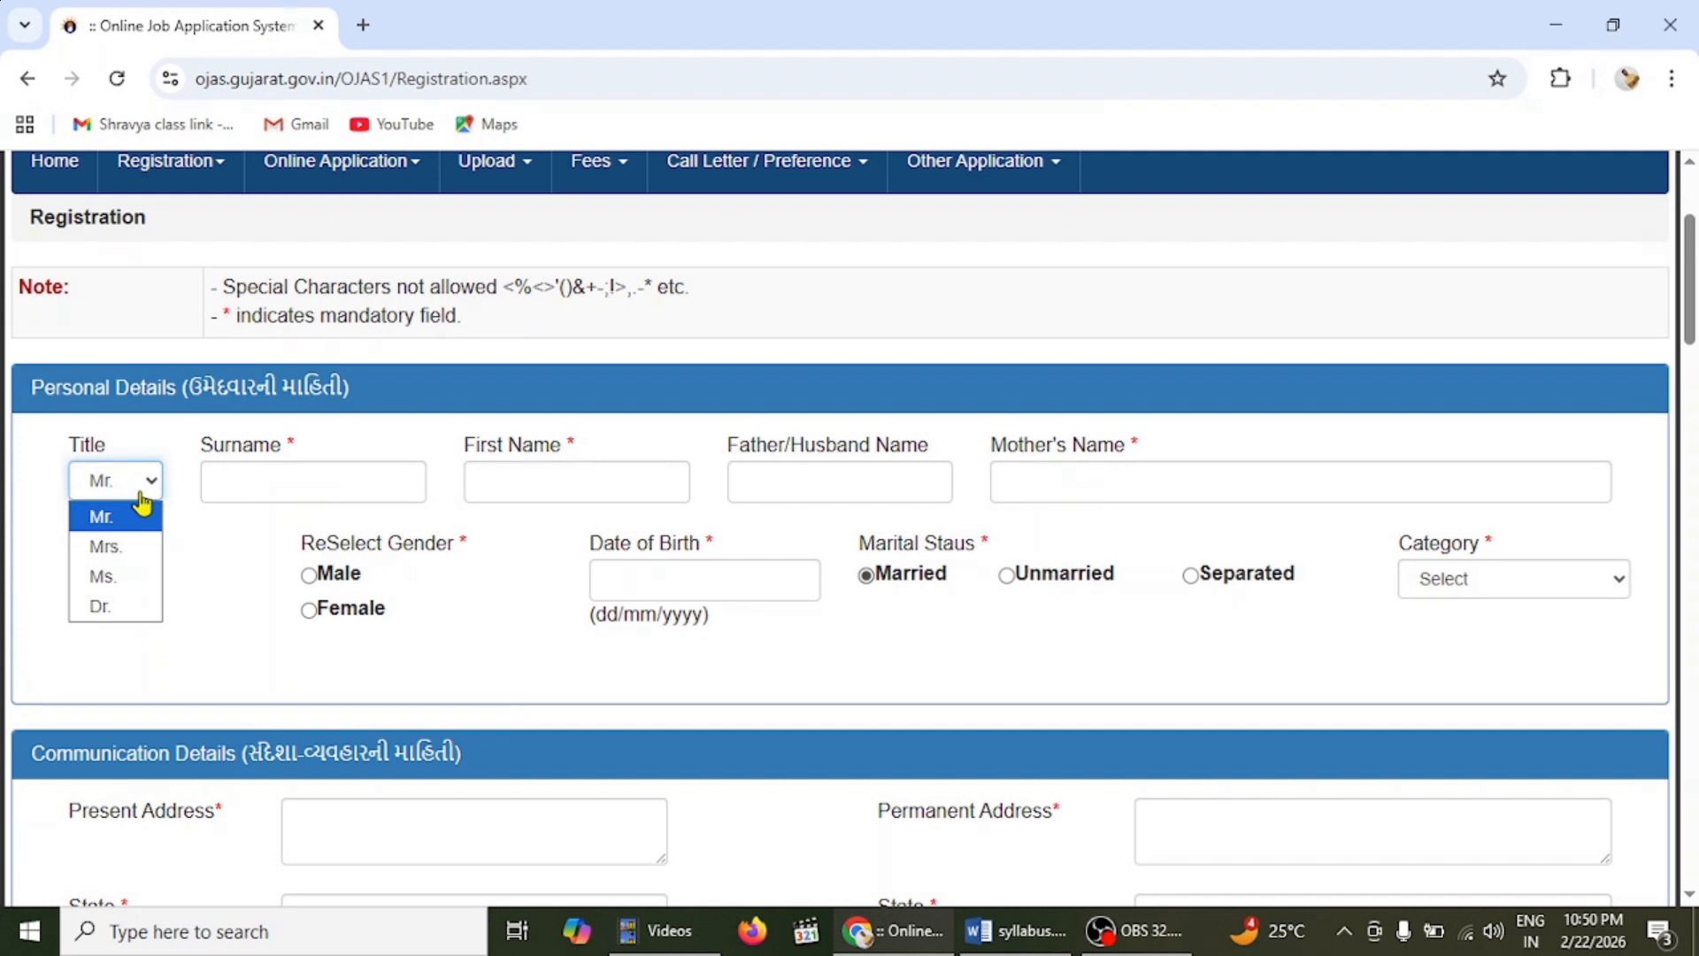
click(282, 477)
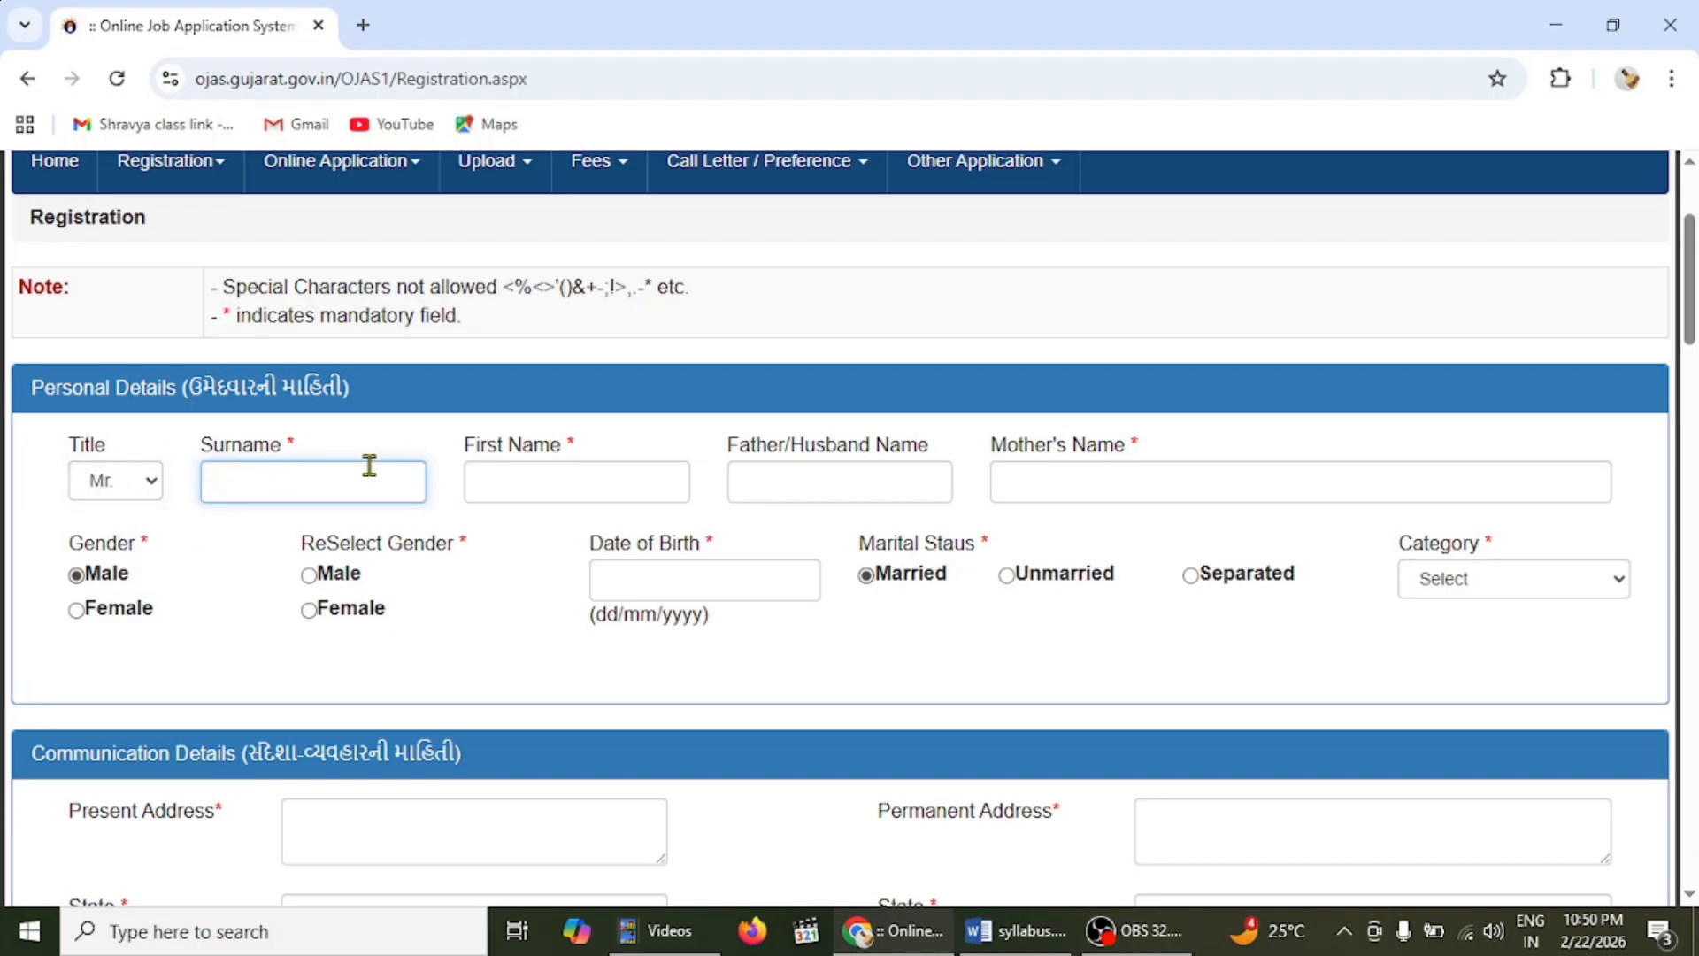
click(522, 475)
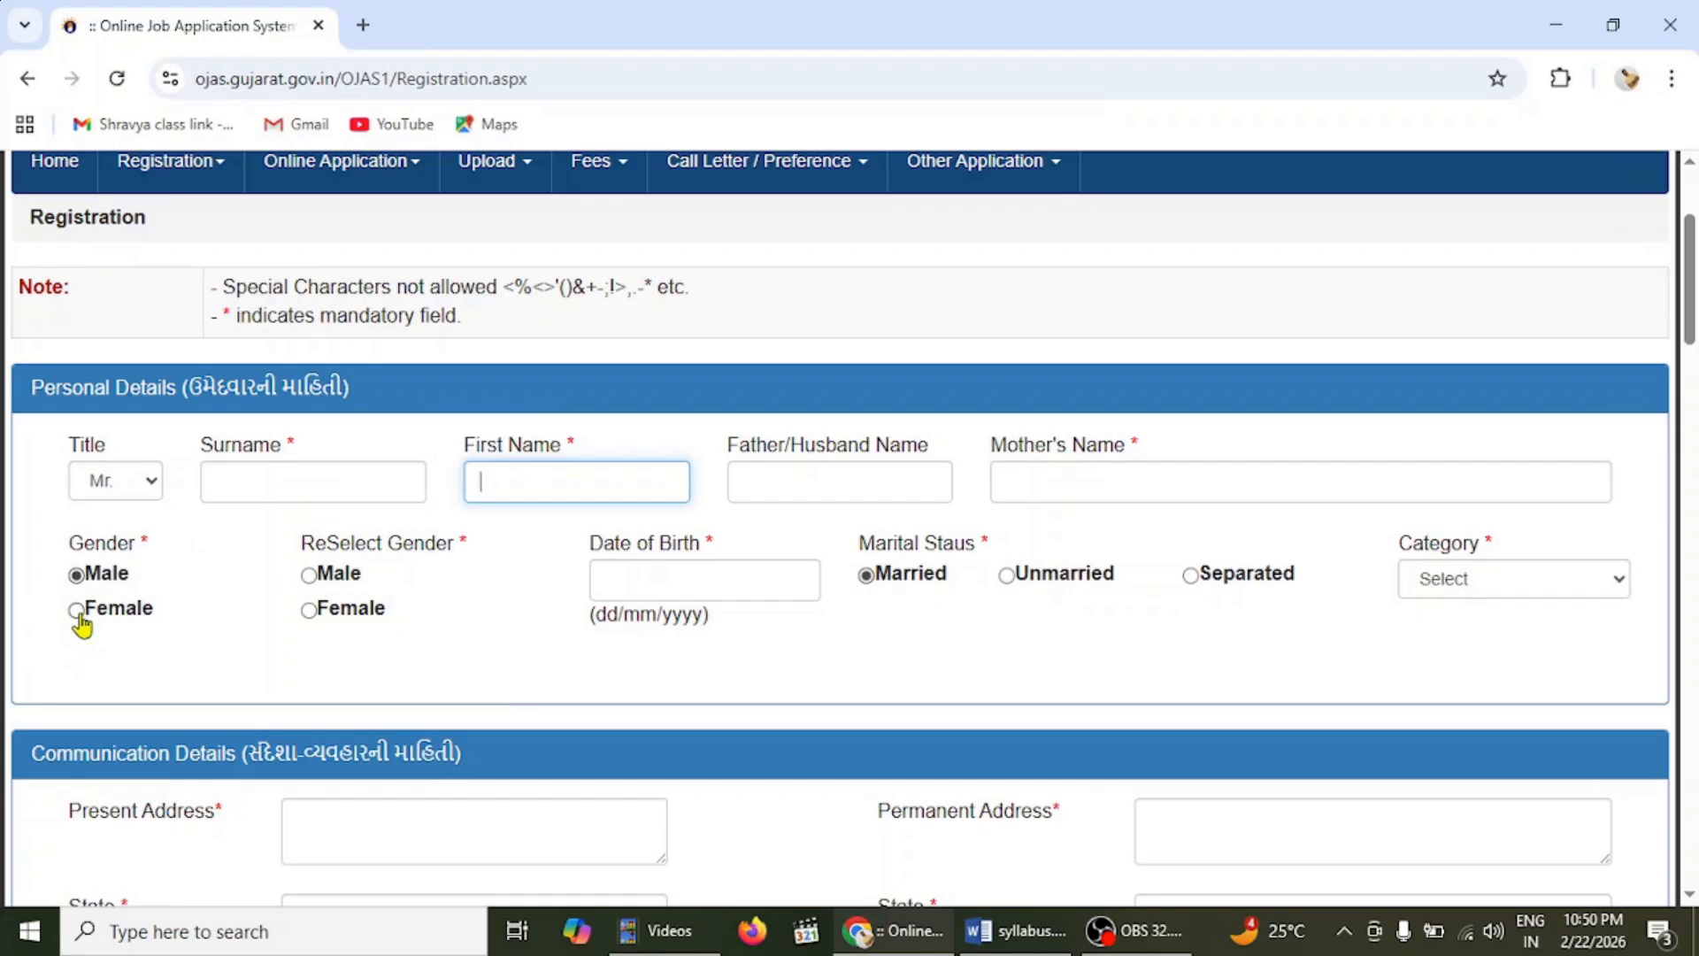
click(77, 611)
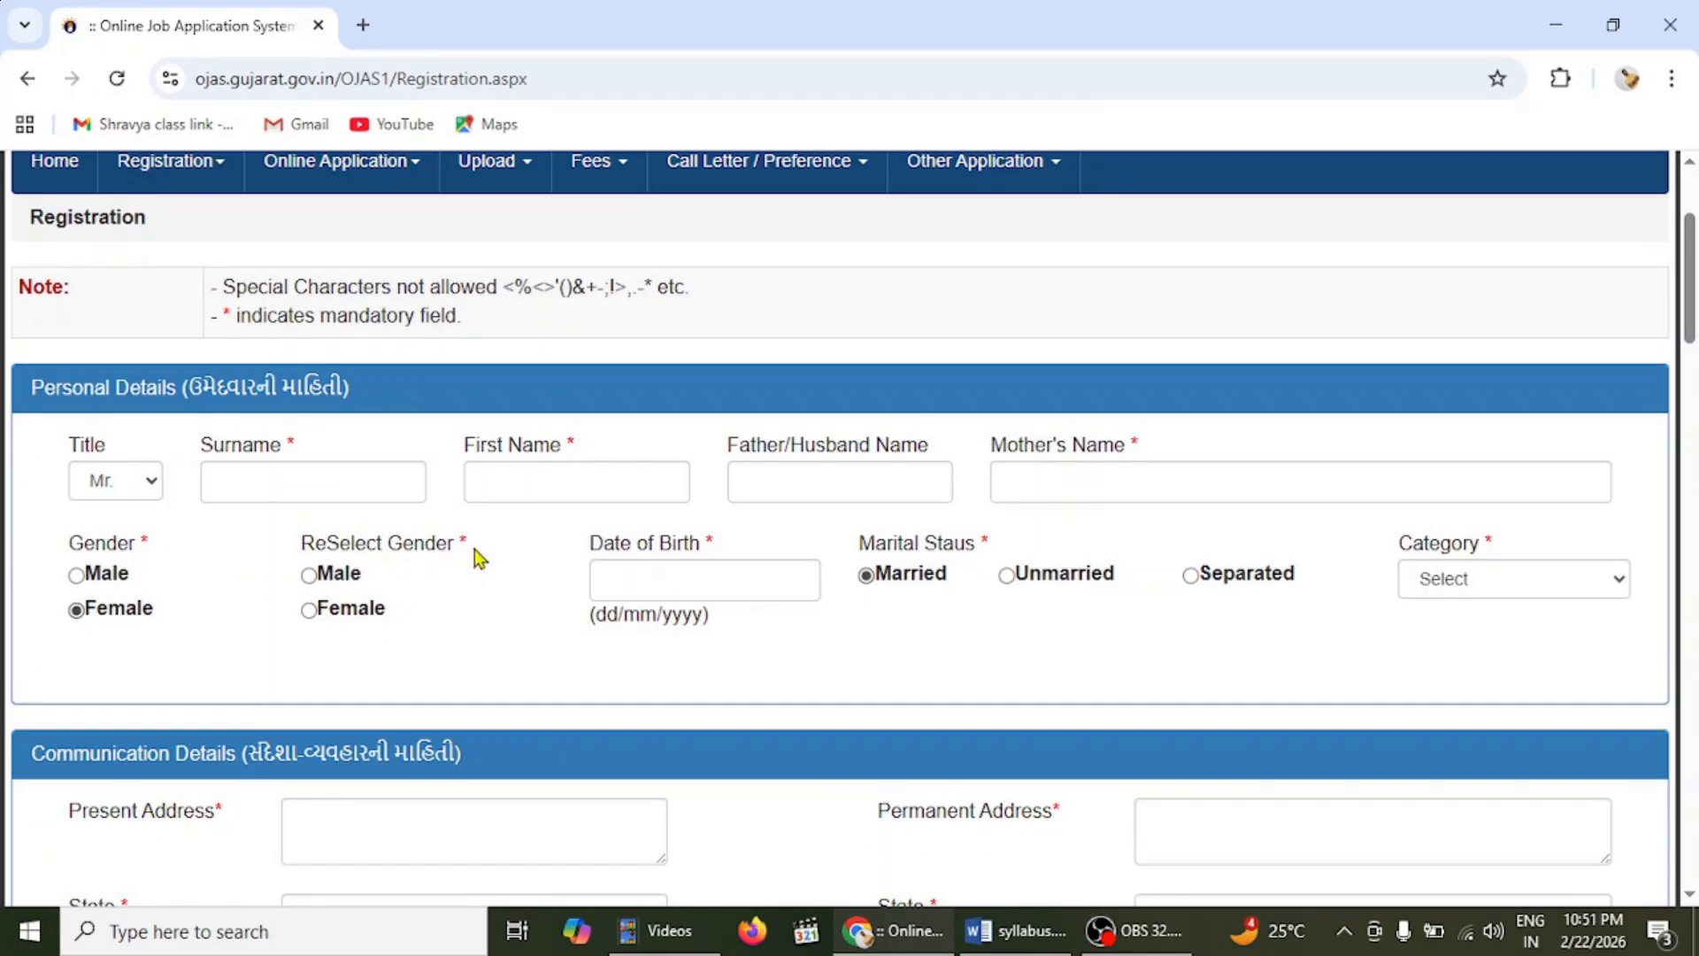
click(76, 576)
click(309, 580)
click(608, 588)
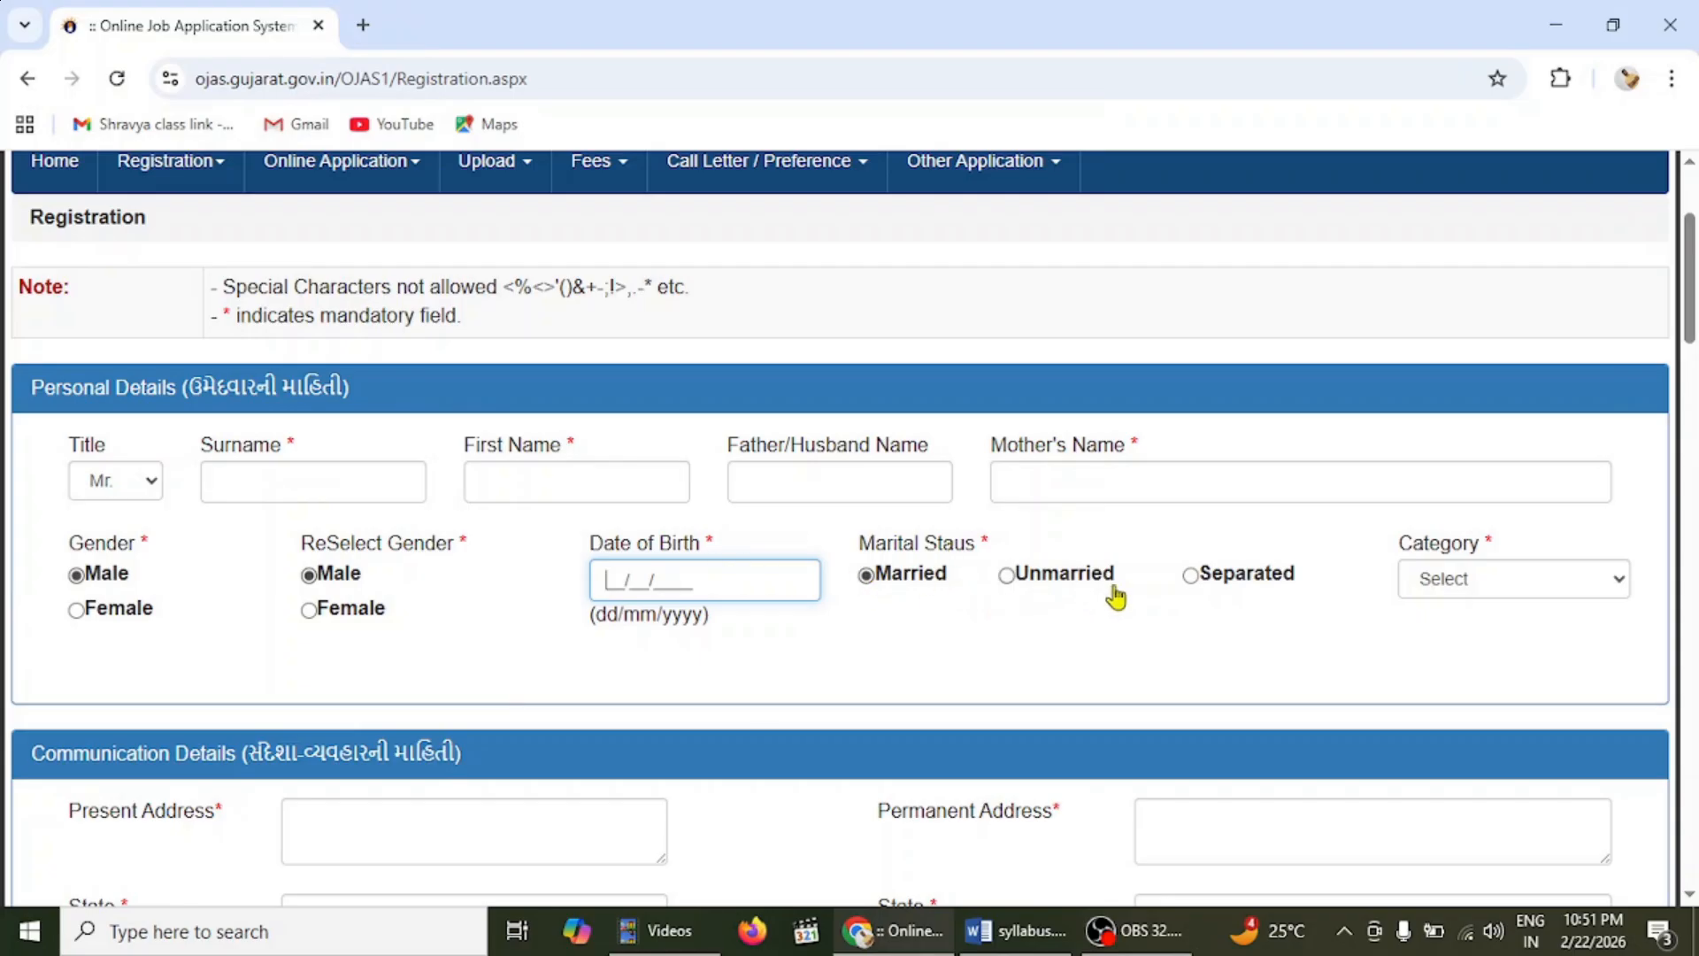
- Choose General from the Category dropdown
click(1532, 587)
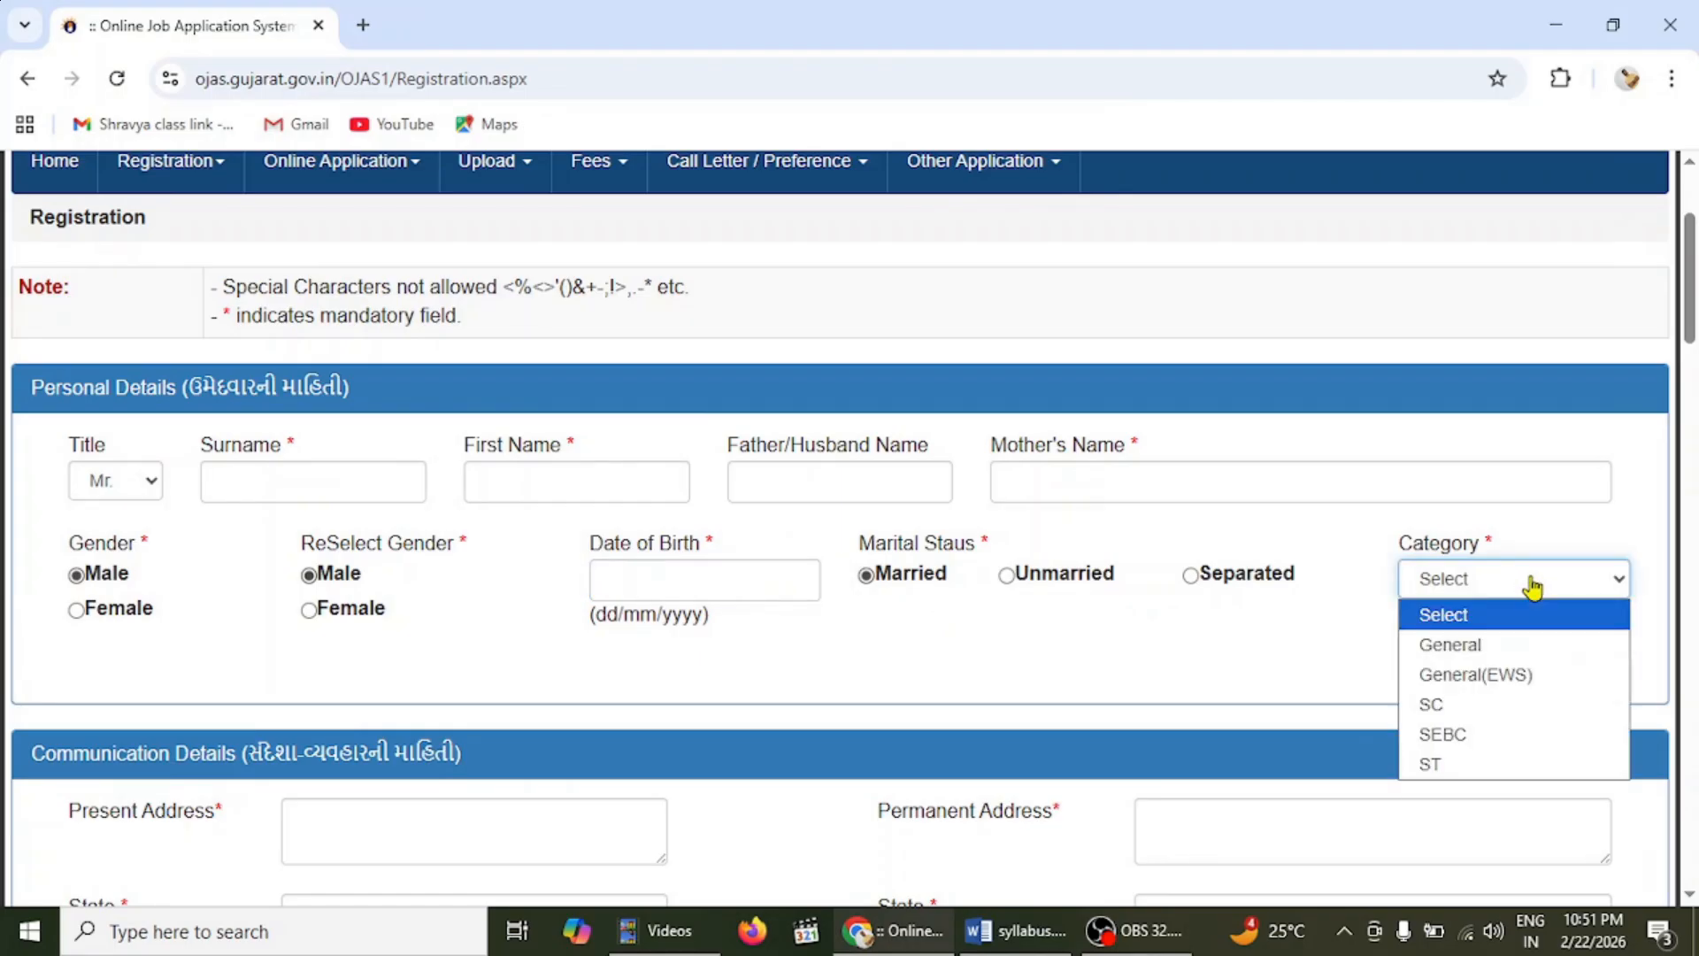
scroll(1692, 310, down, 1)
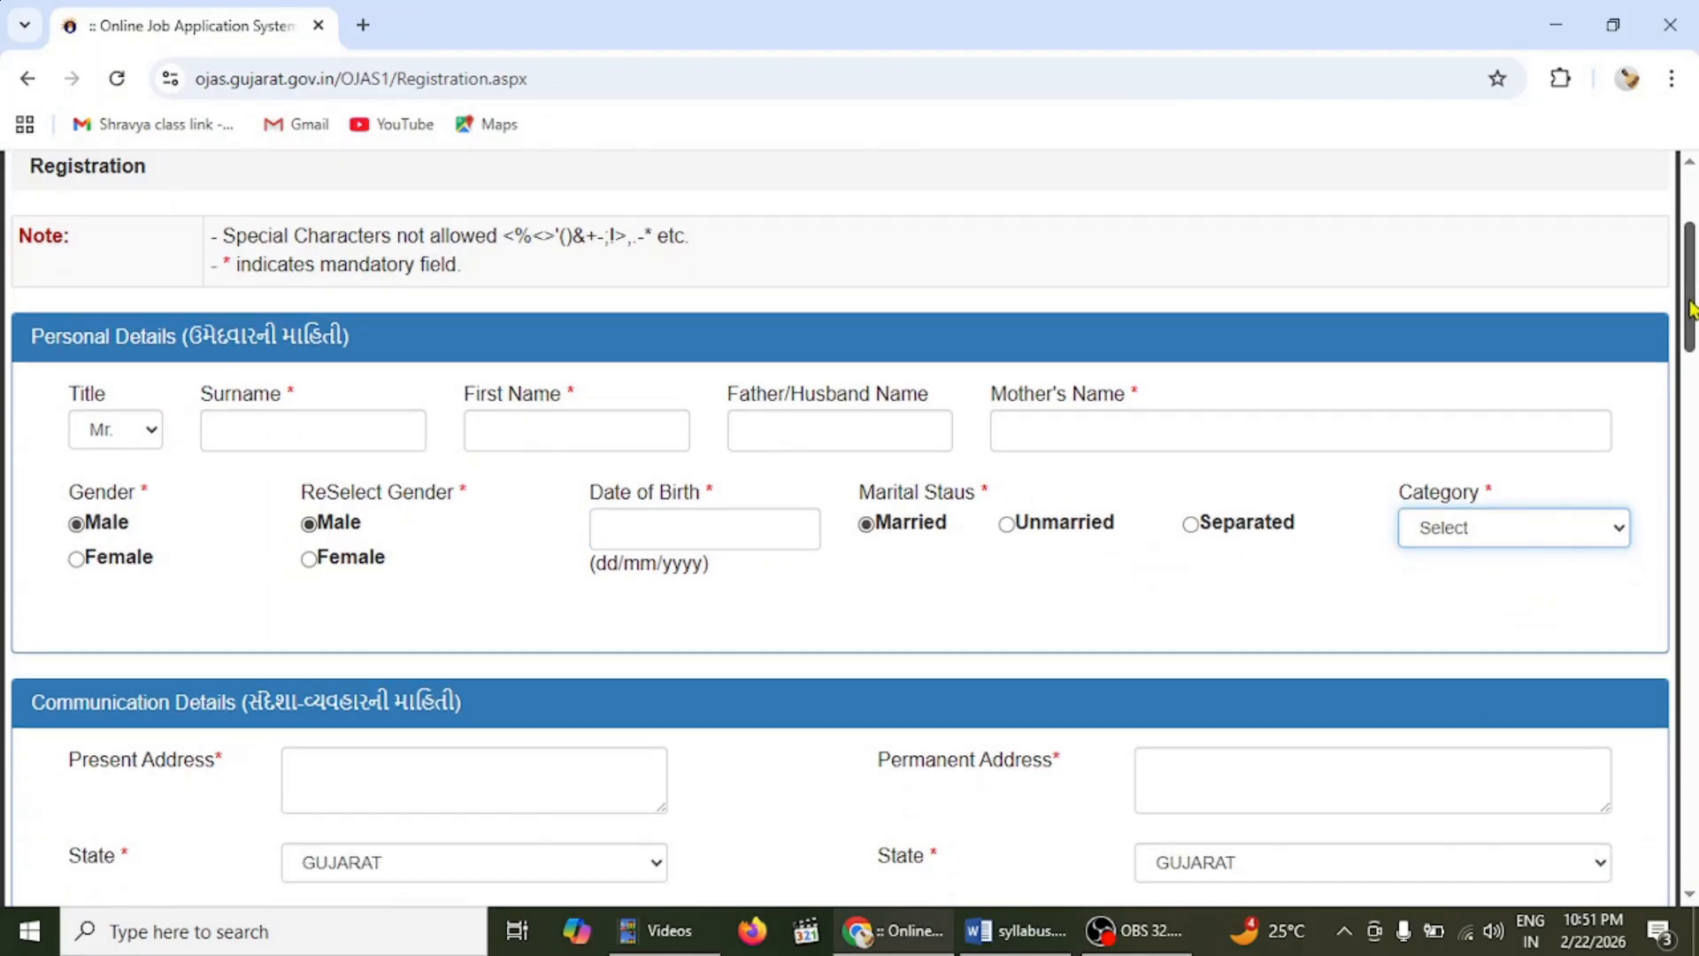
scroll(1691, 310, down, 1)
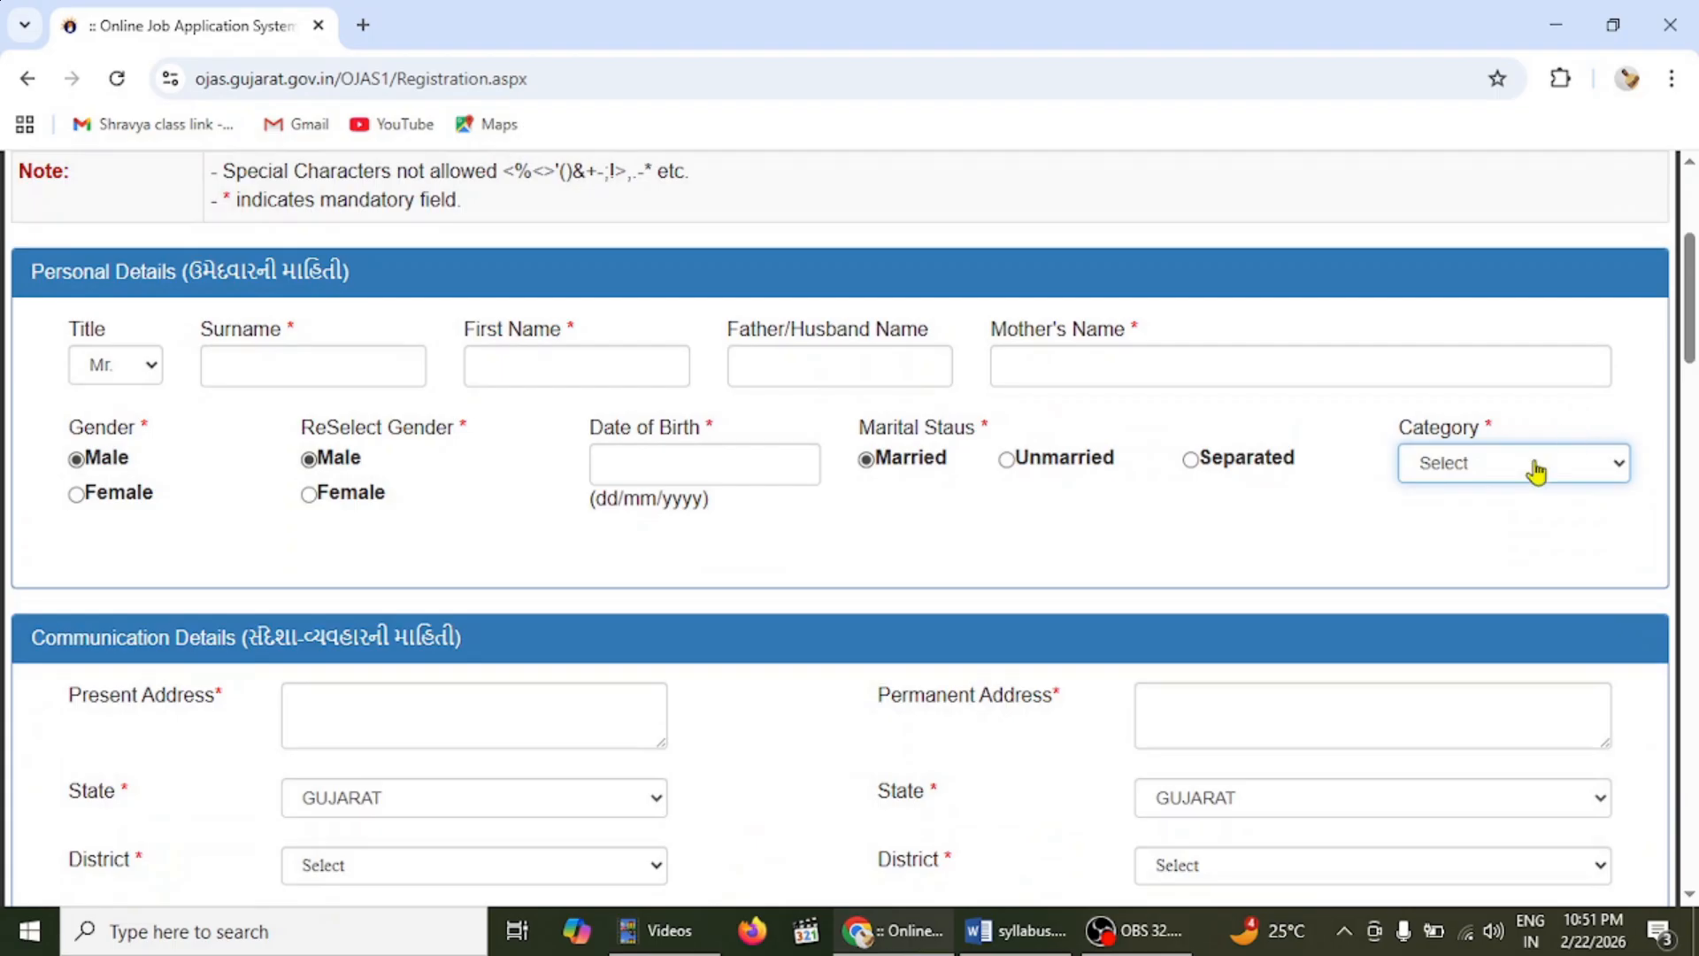
click(1535, 474)
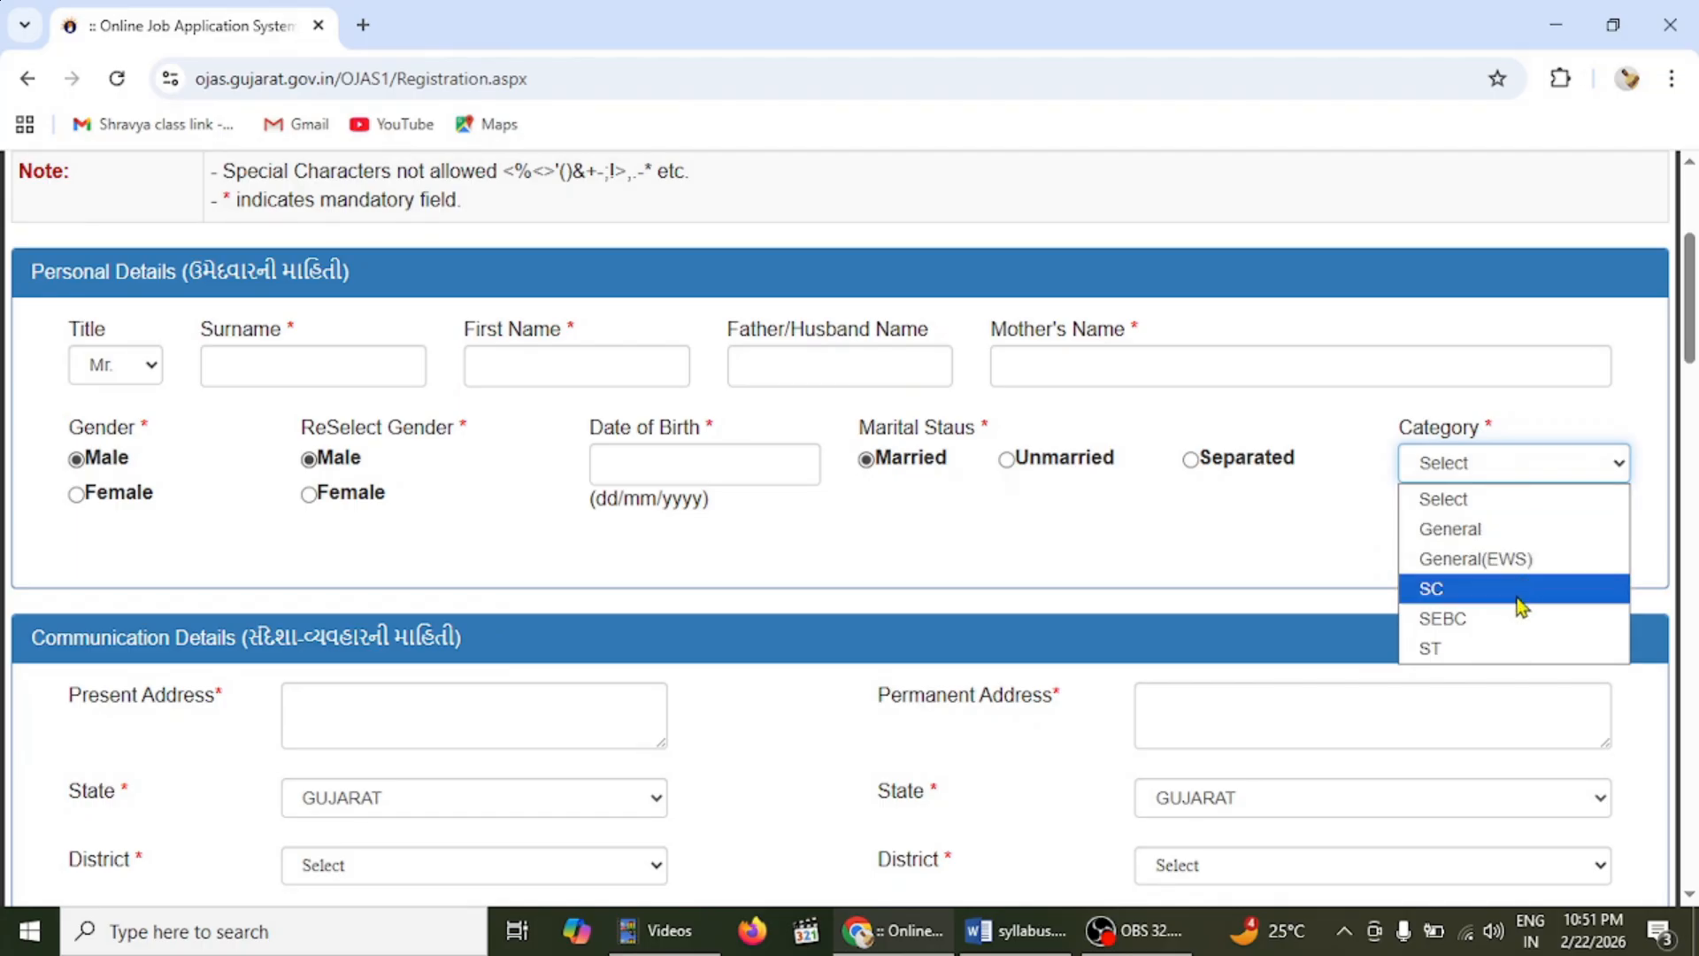
click(1220, 555)
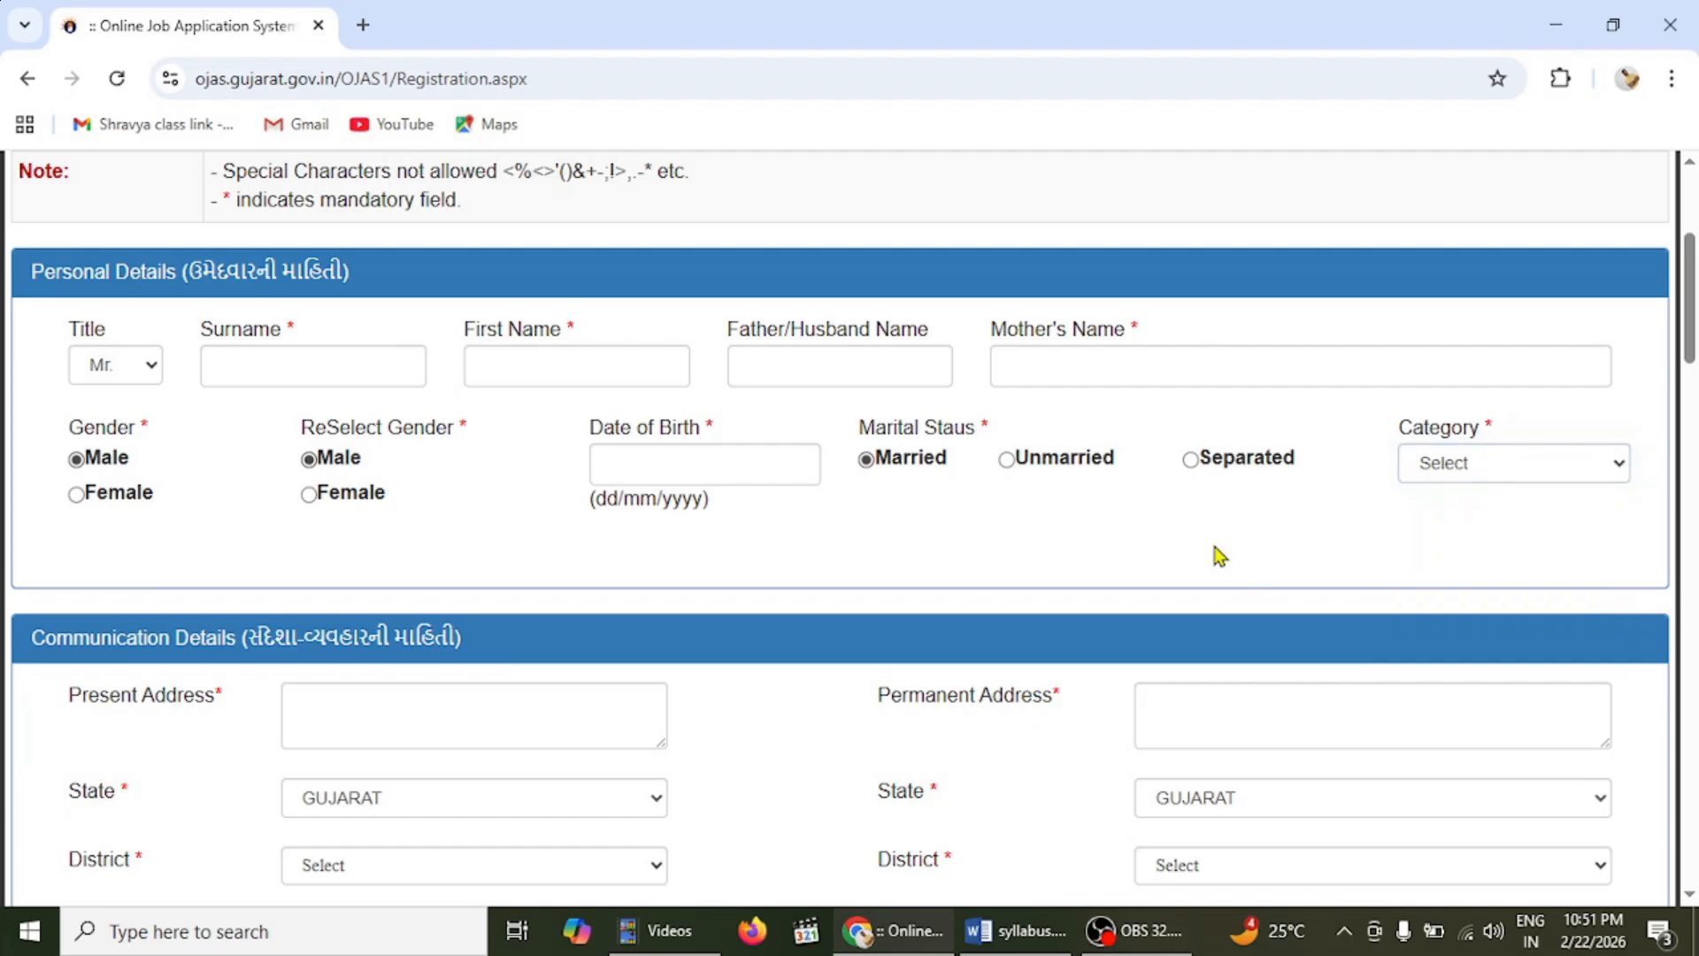
click(1445, 475)
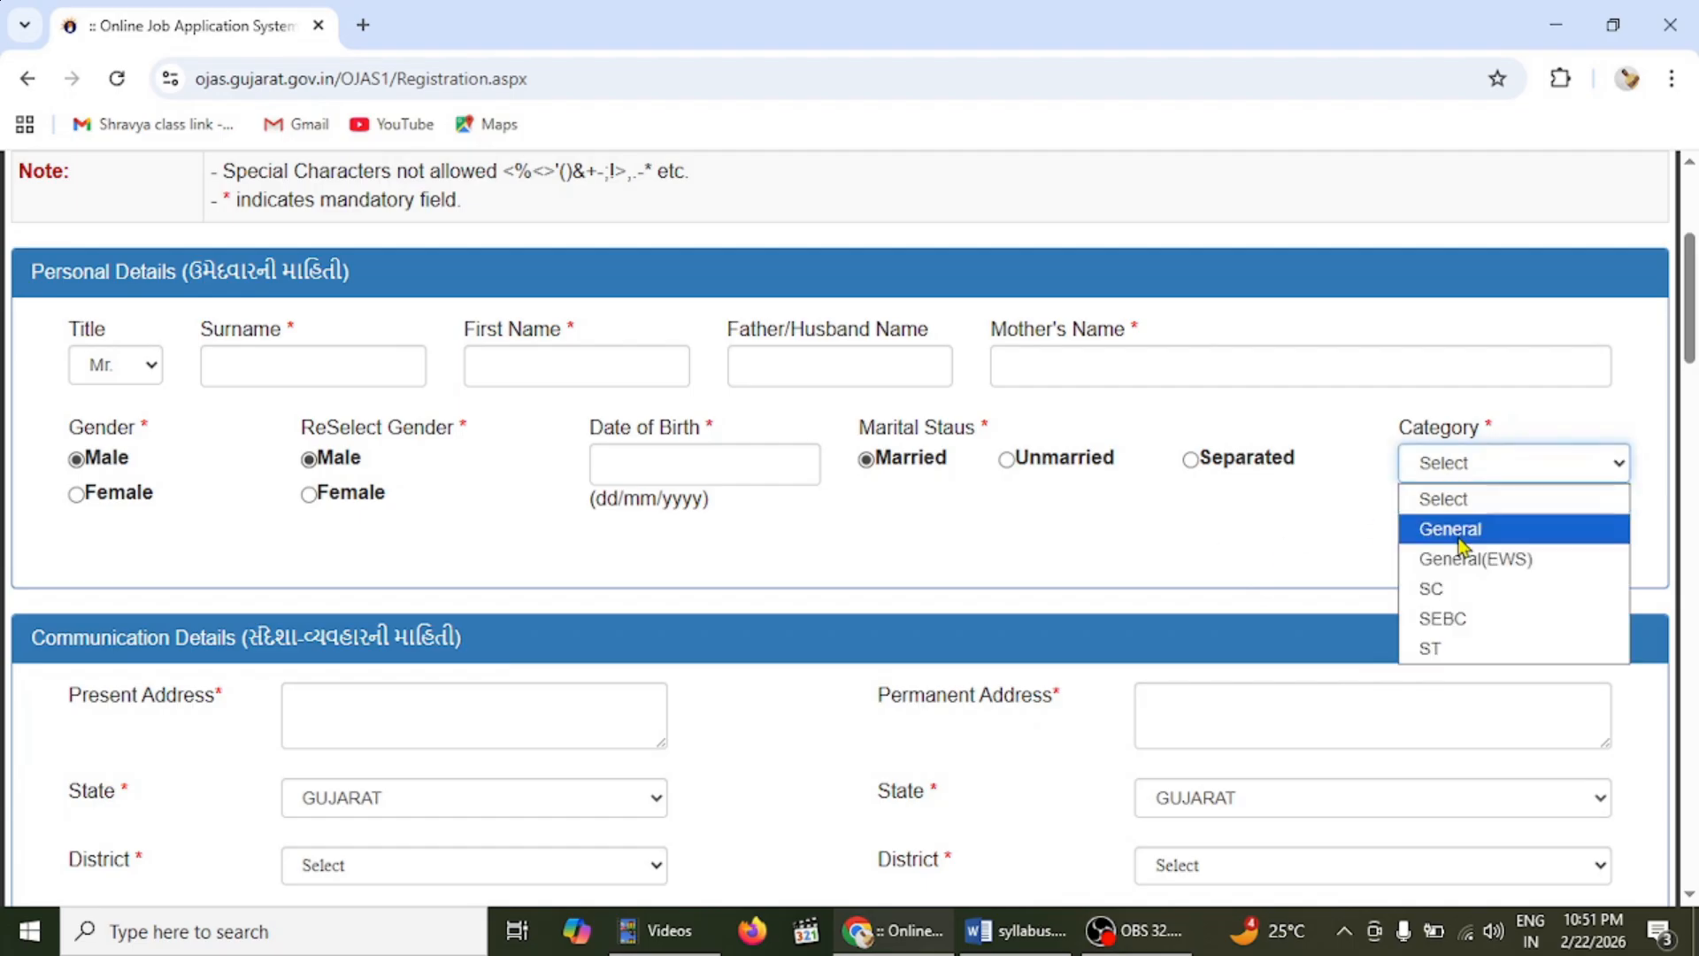
click(1457, 531)
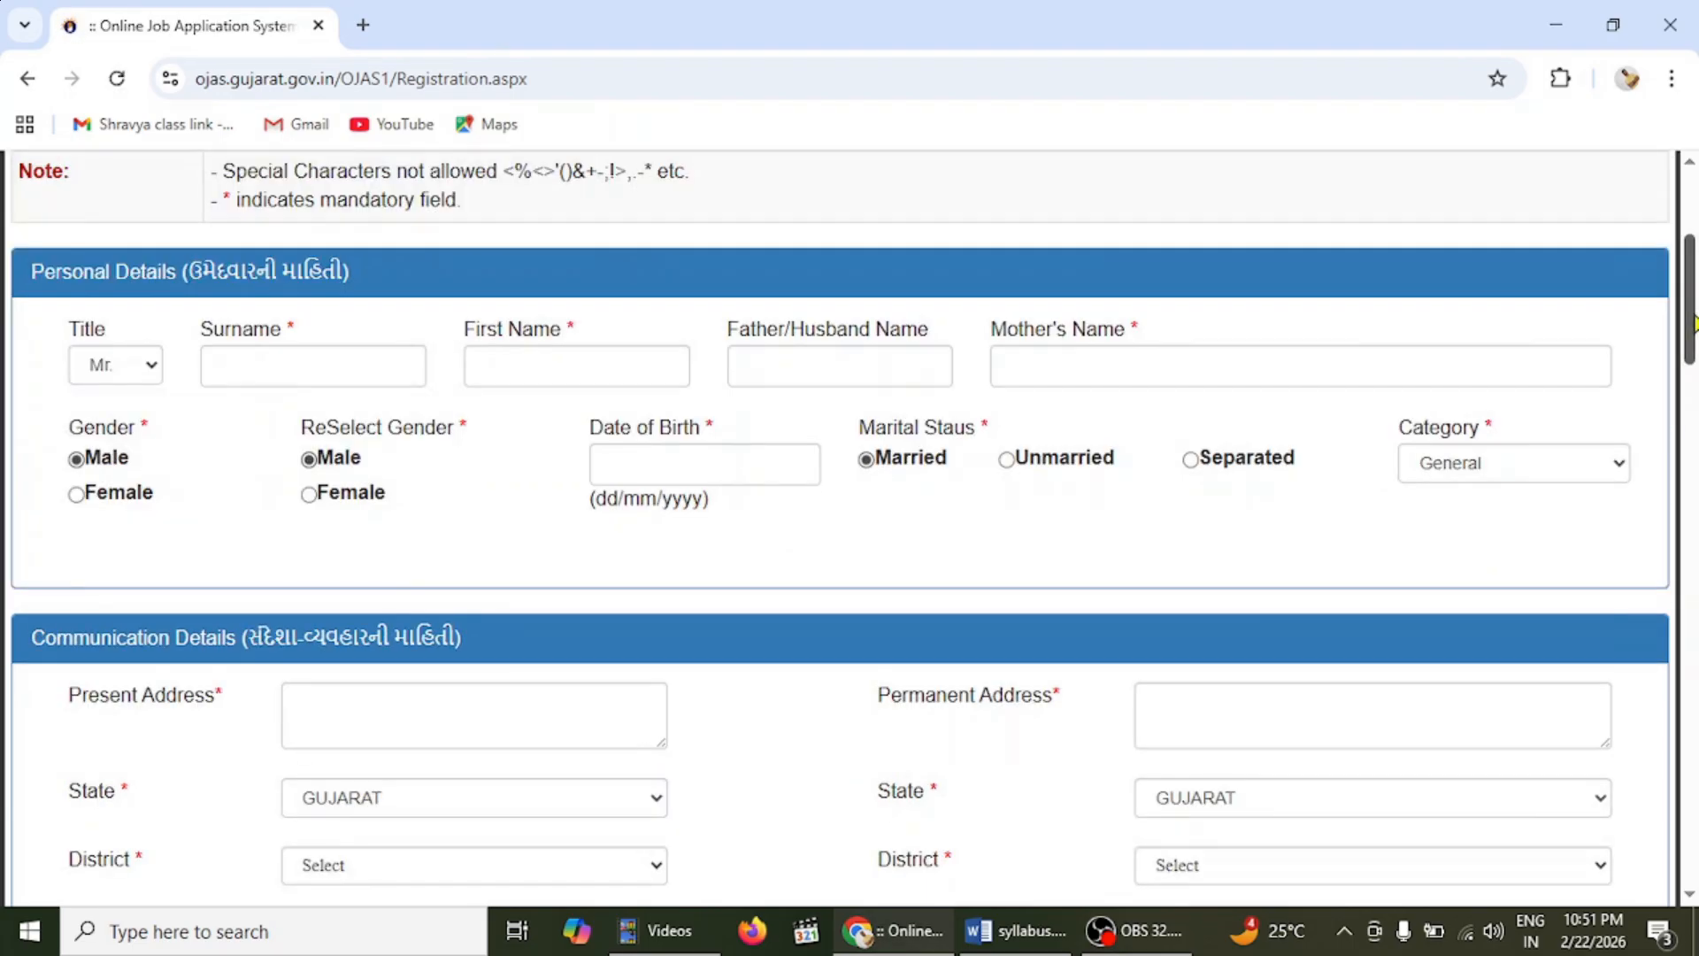
scroll(1693, 323, down, 5)
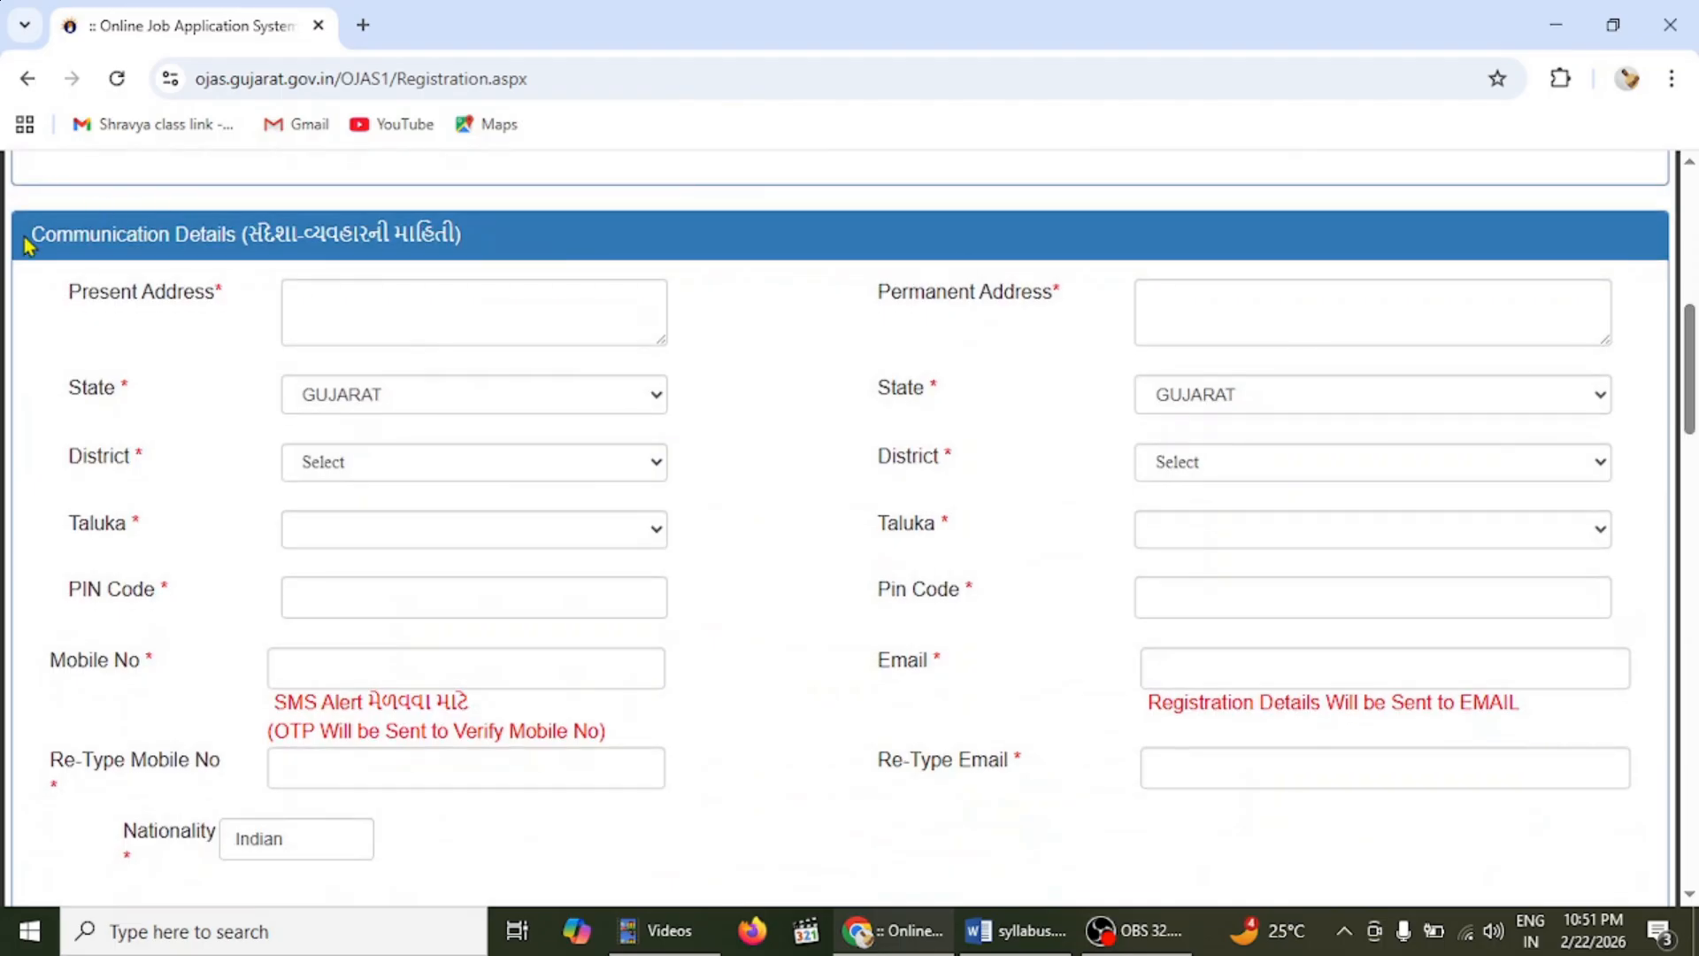
click(400, 281)
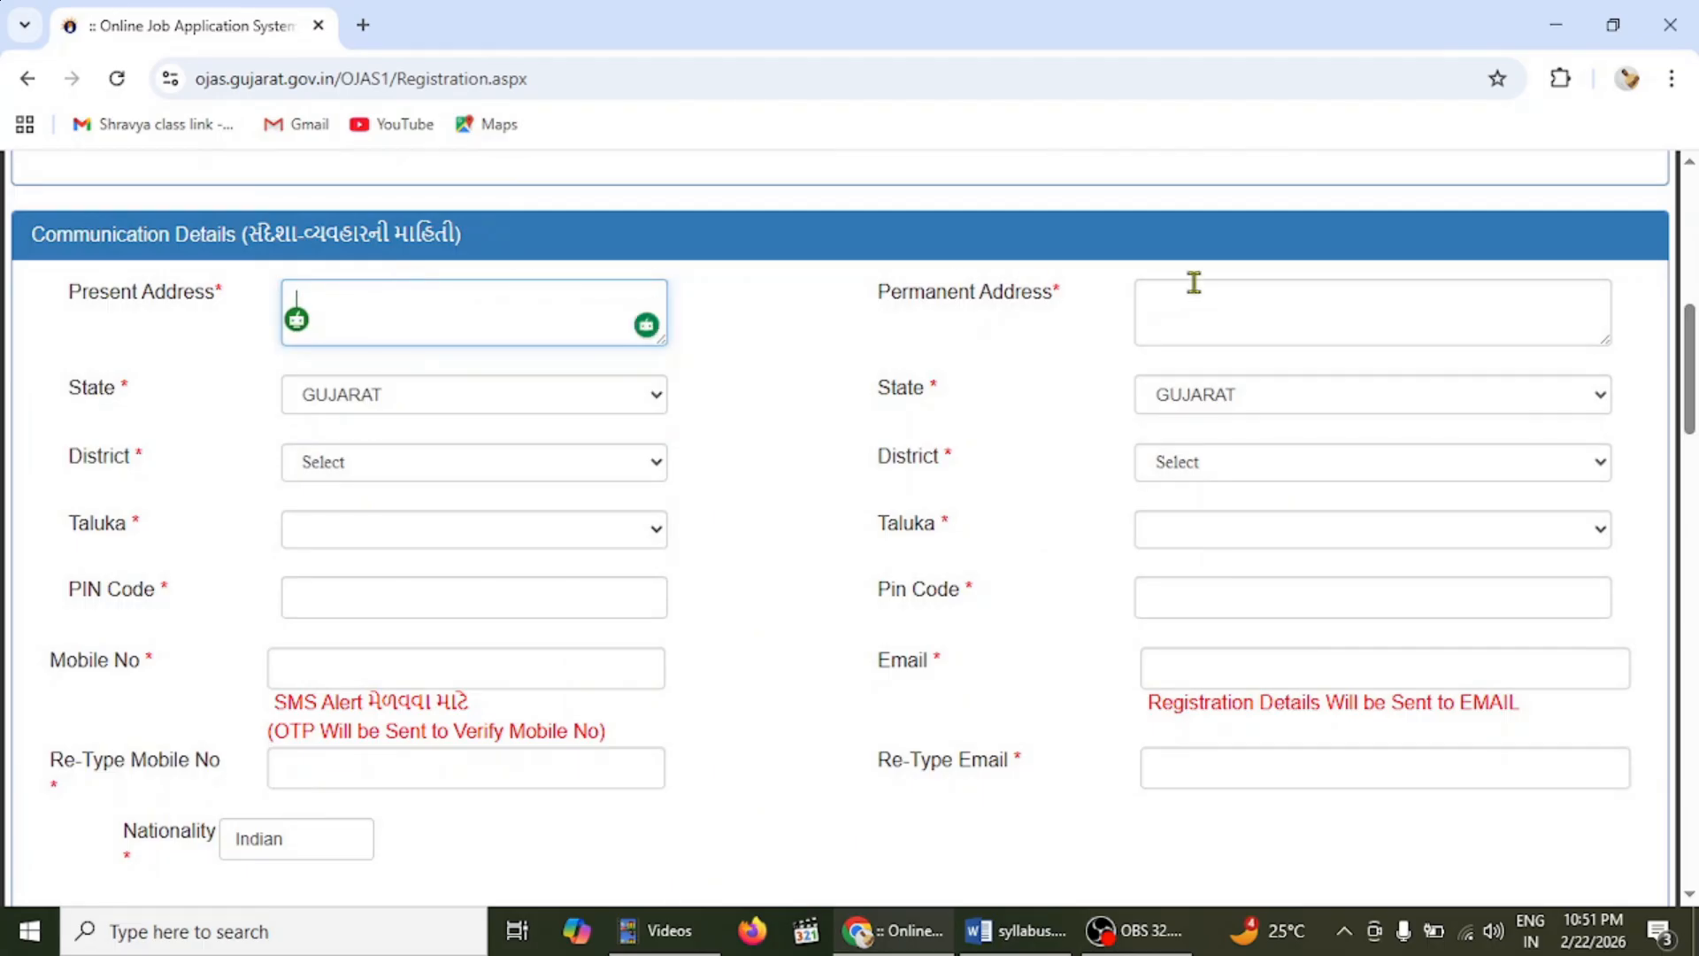
click(1203, 290)
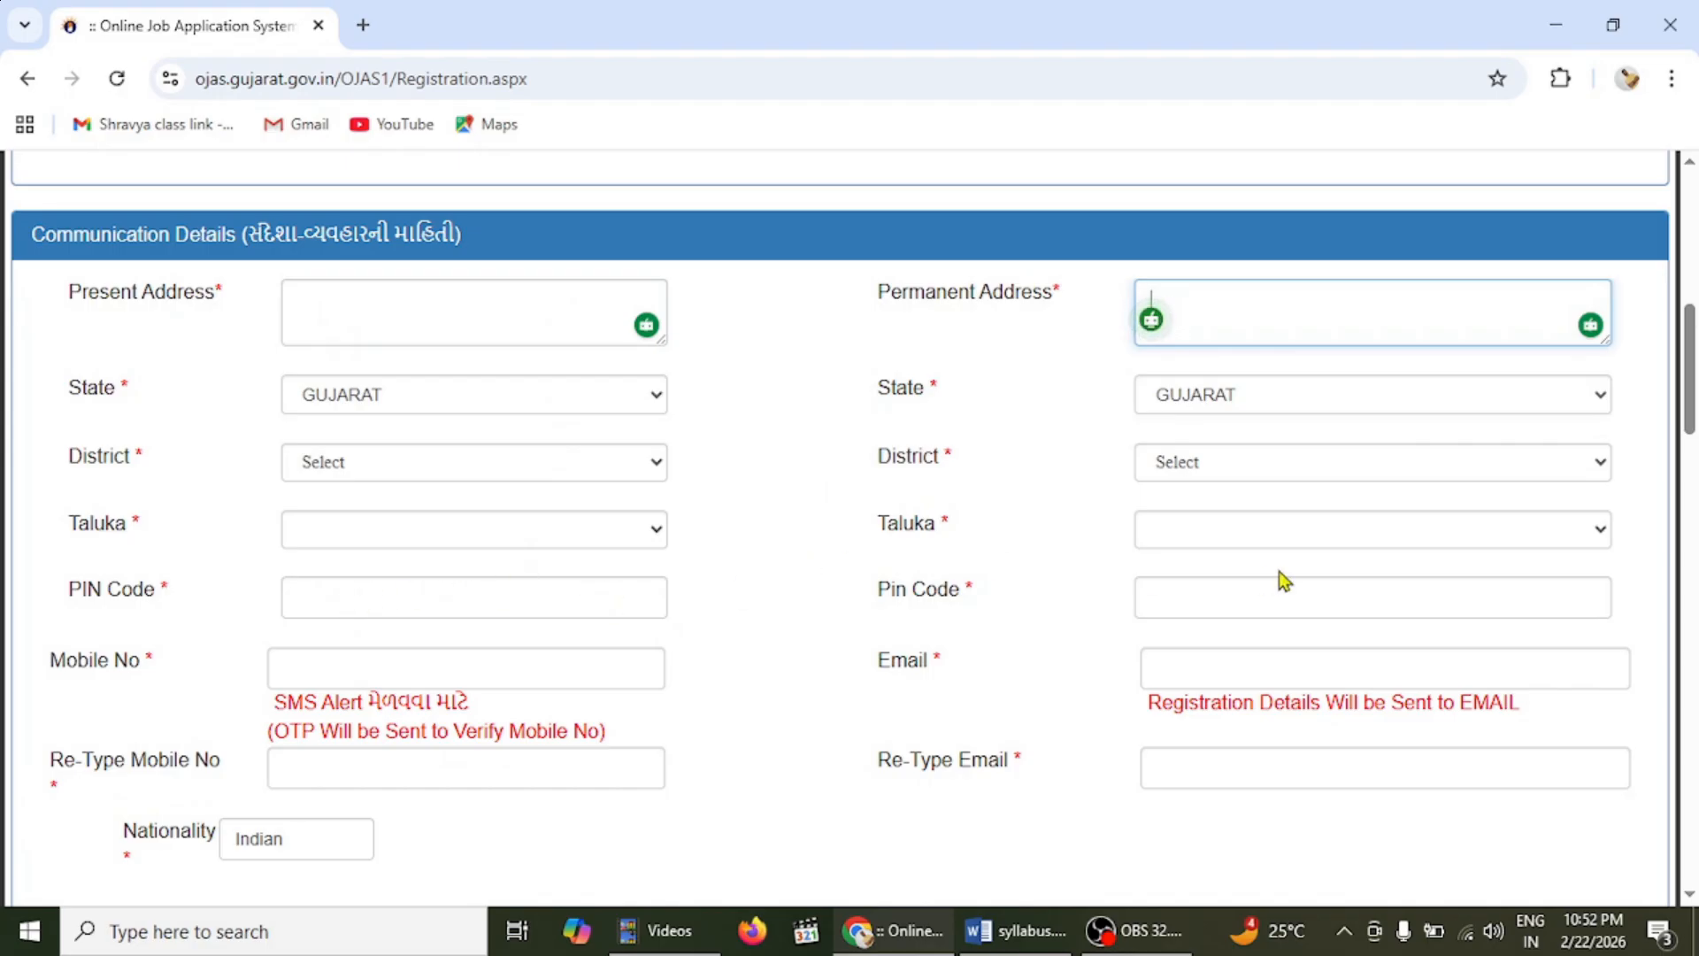
scroll(1635, 480, down, 2)
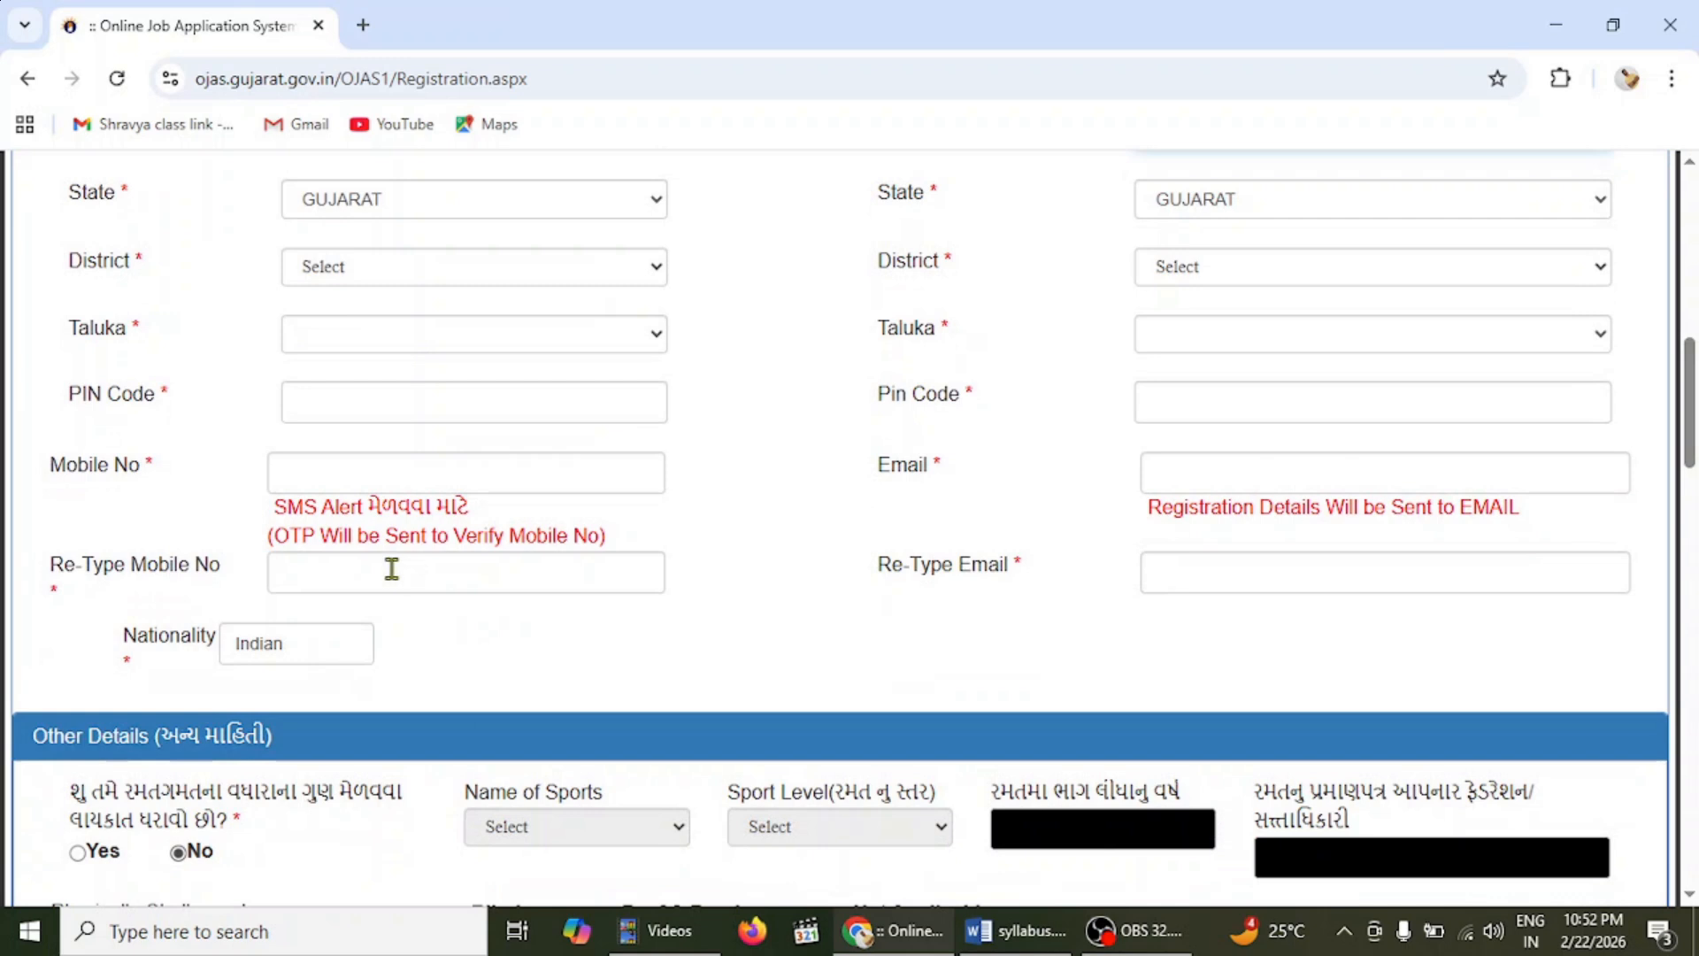
click(321, 466)
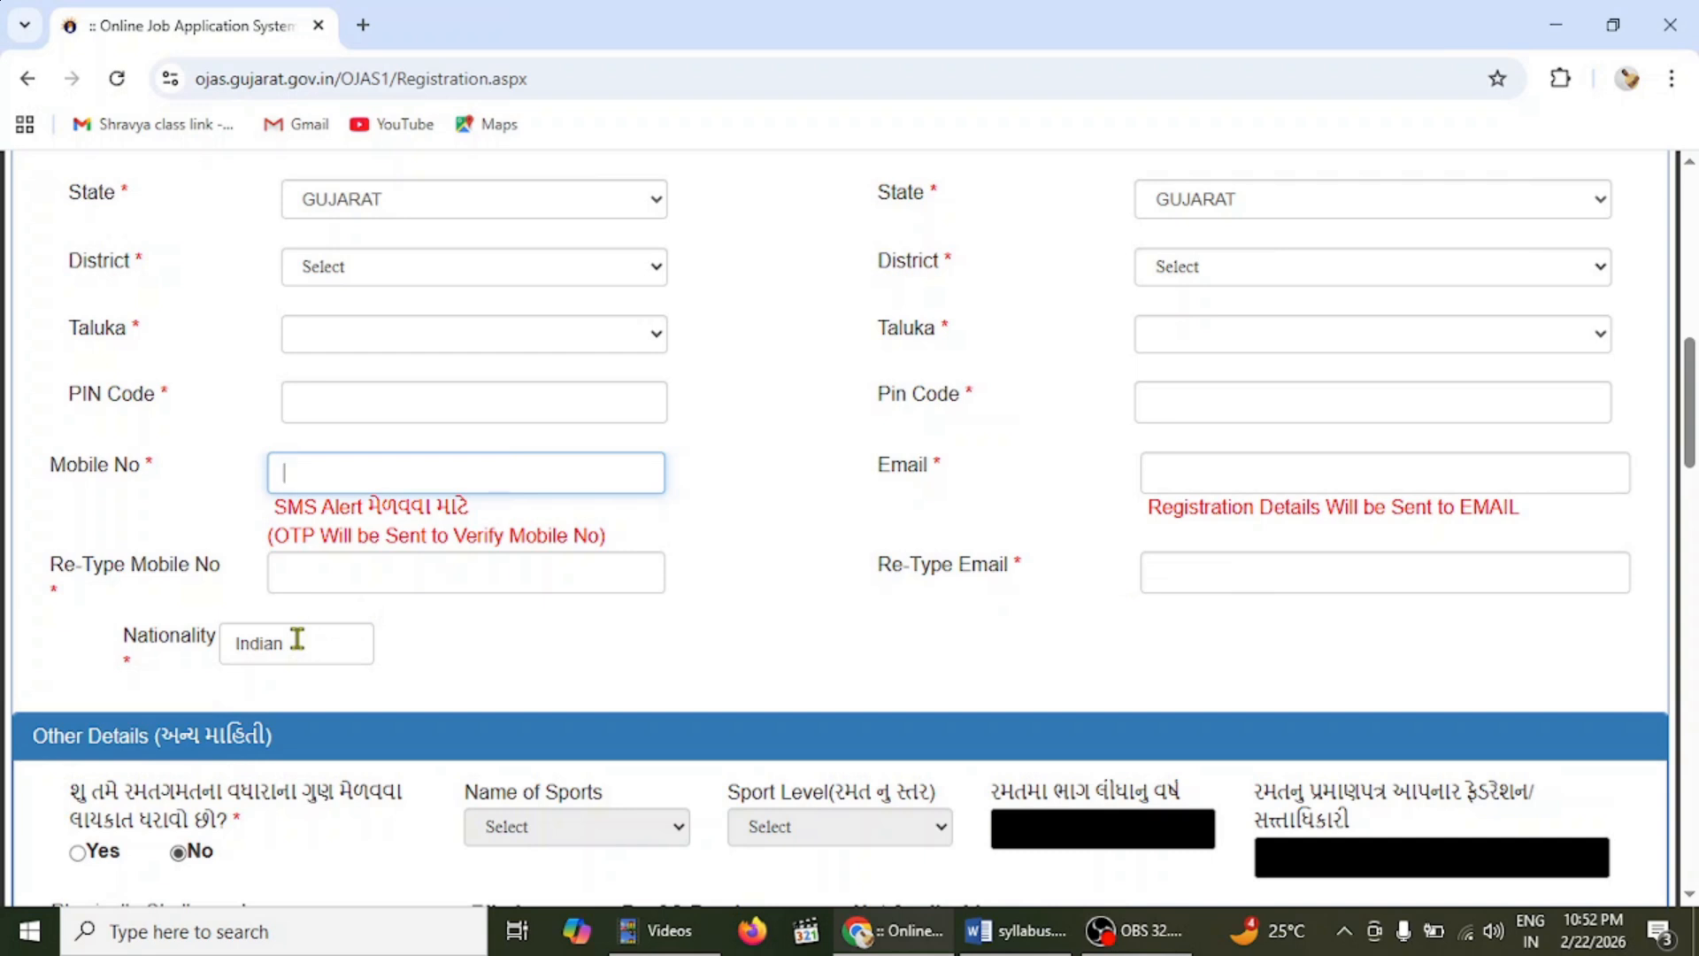
click(297, 638)
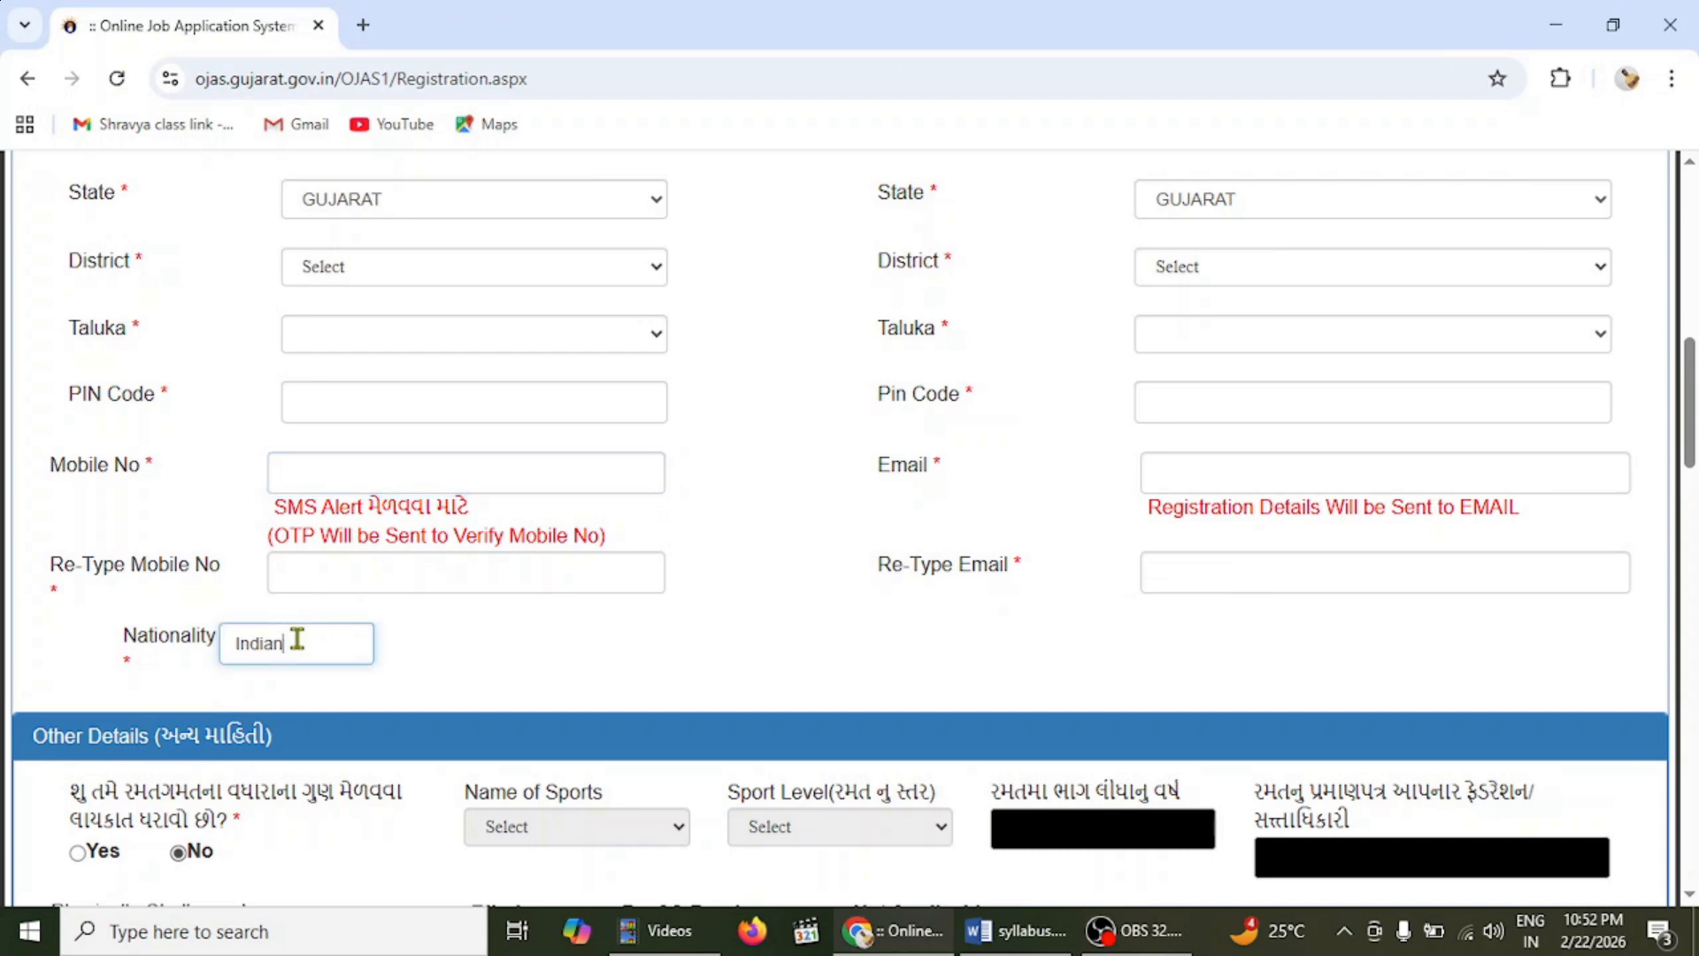
click(533, 633)
- Answer Yes to the sports-quota question, leaving Name of Sports and Sport Level unchosen
scroll(840, 531, down, 5)
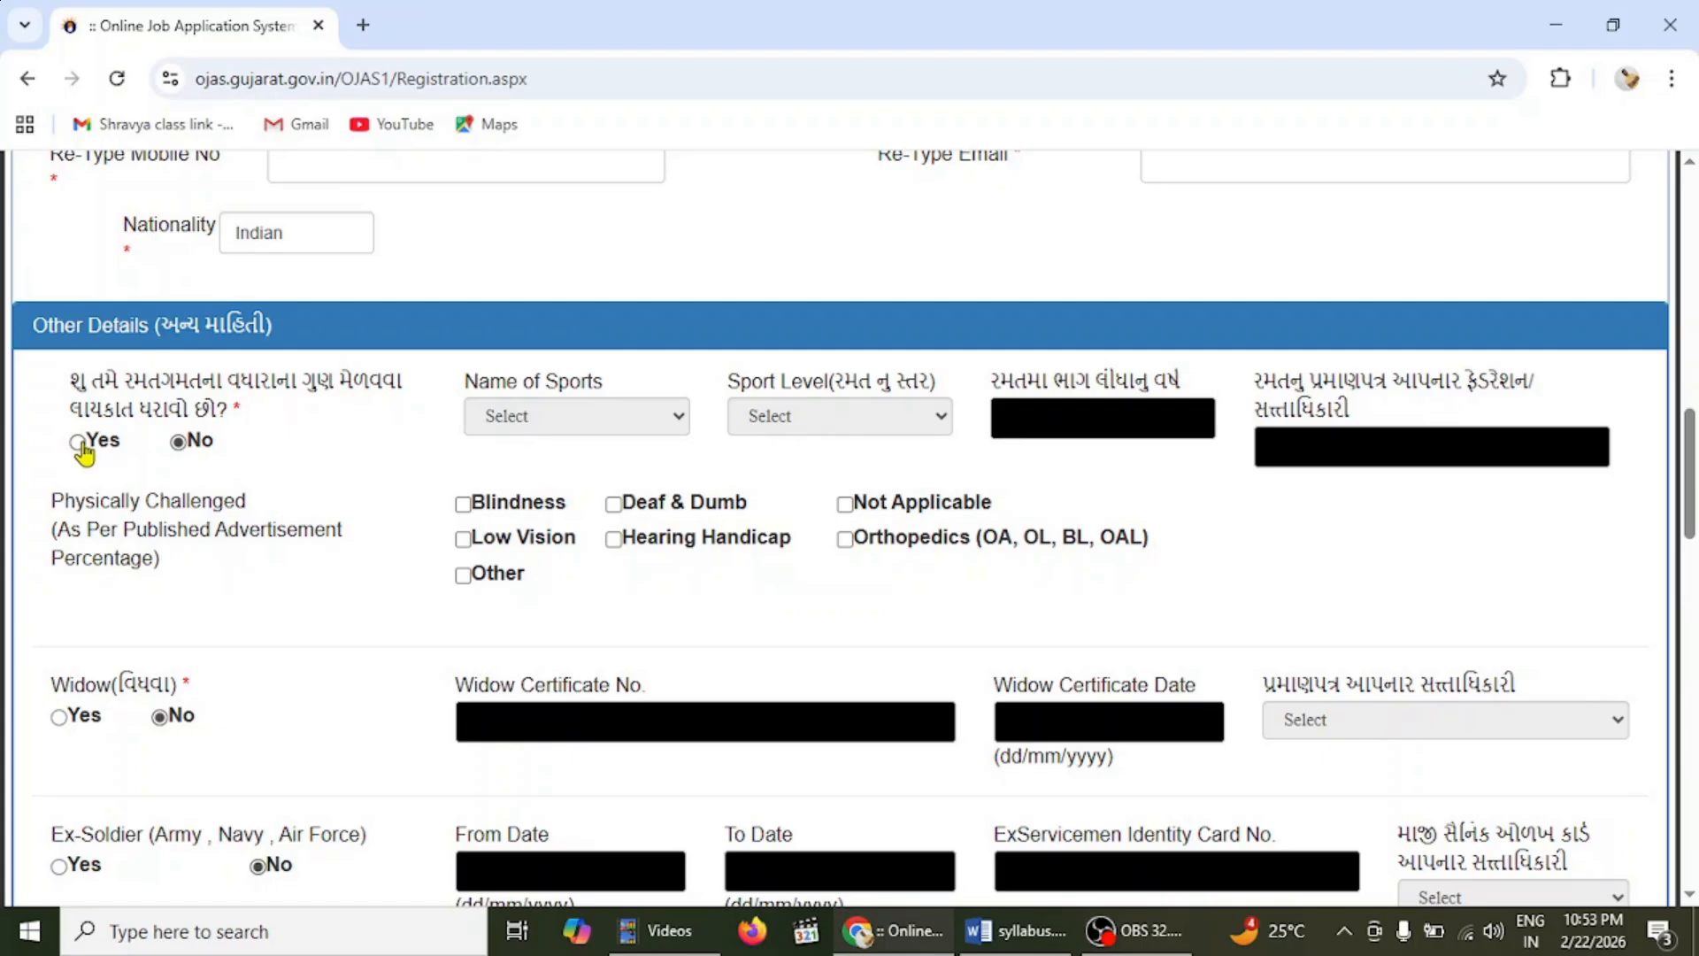
click(78, 442)
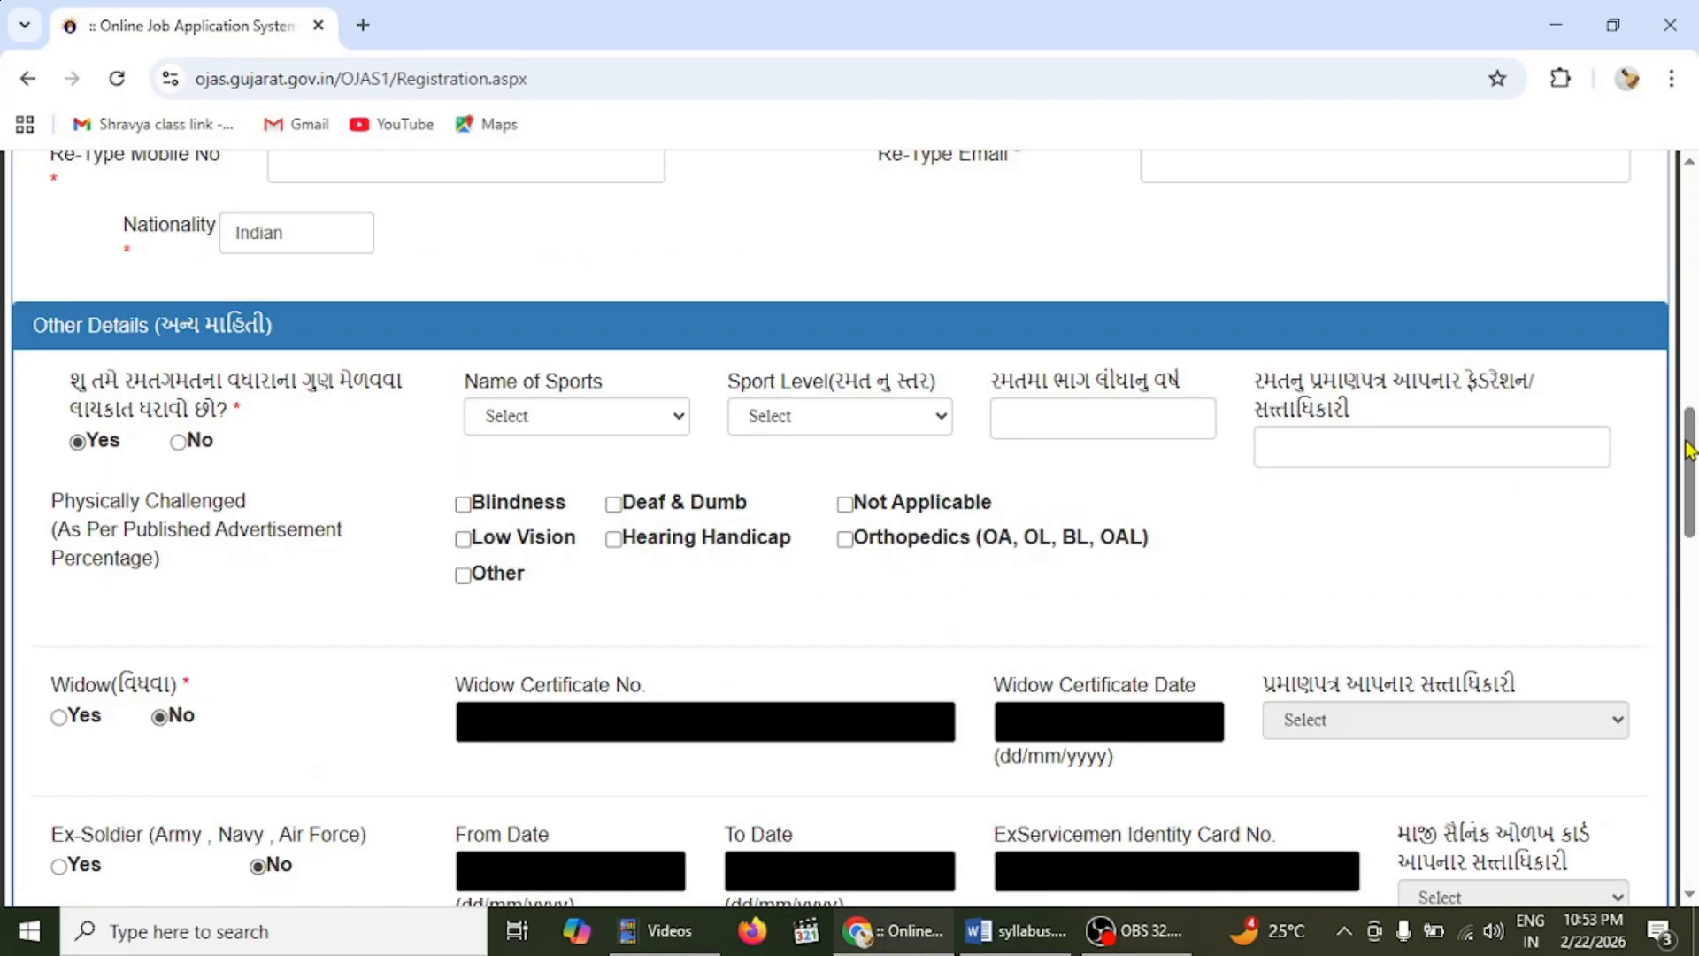
click(587, 413)
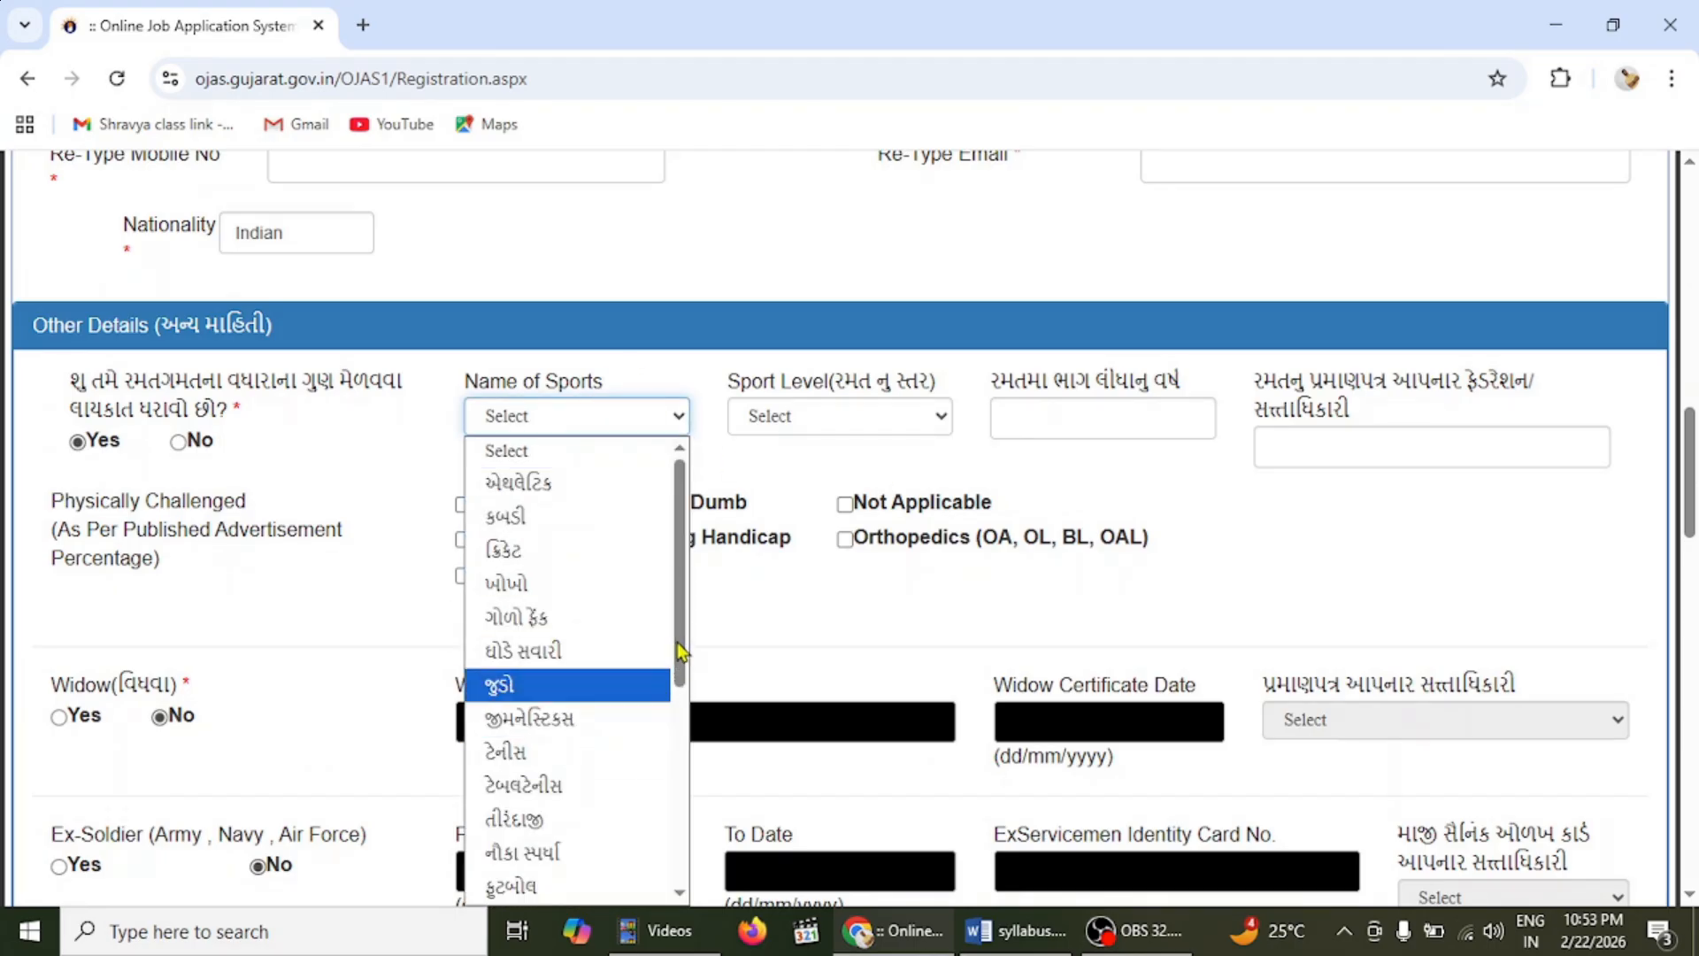
drag(681, 655, 676, 558)
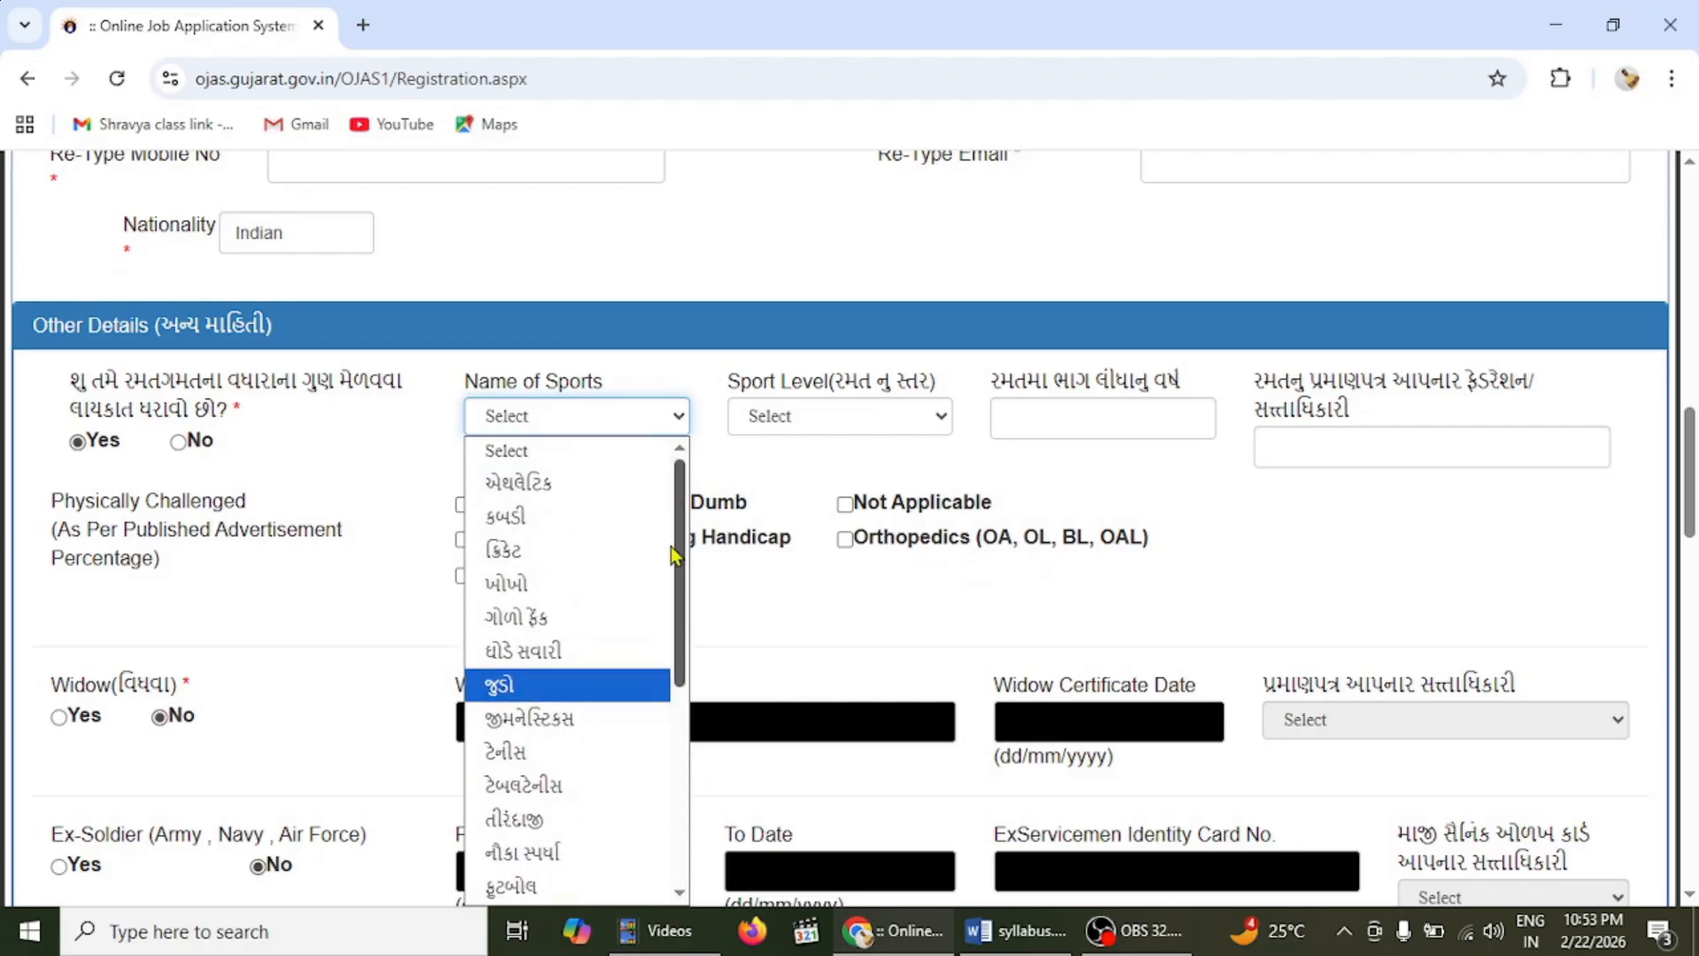
click(881, 423)
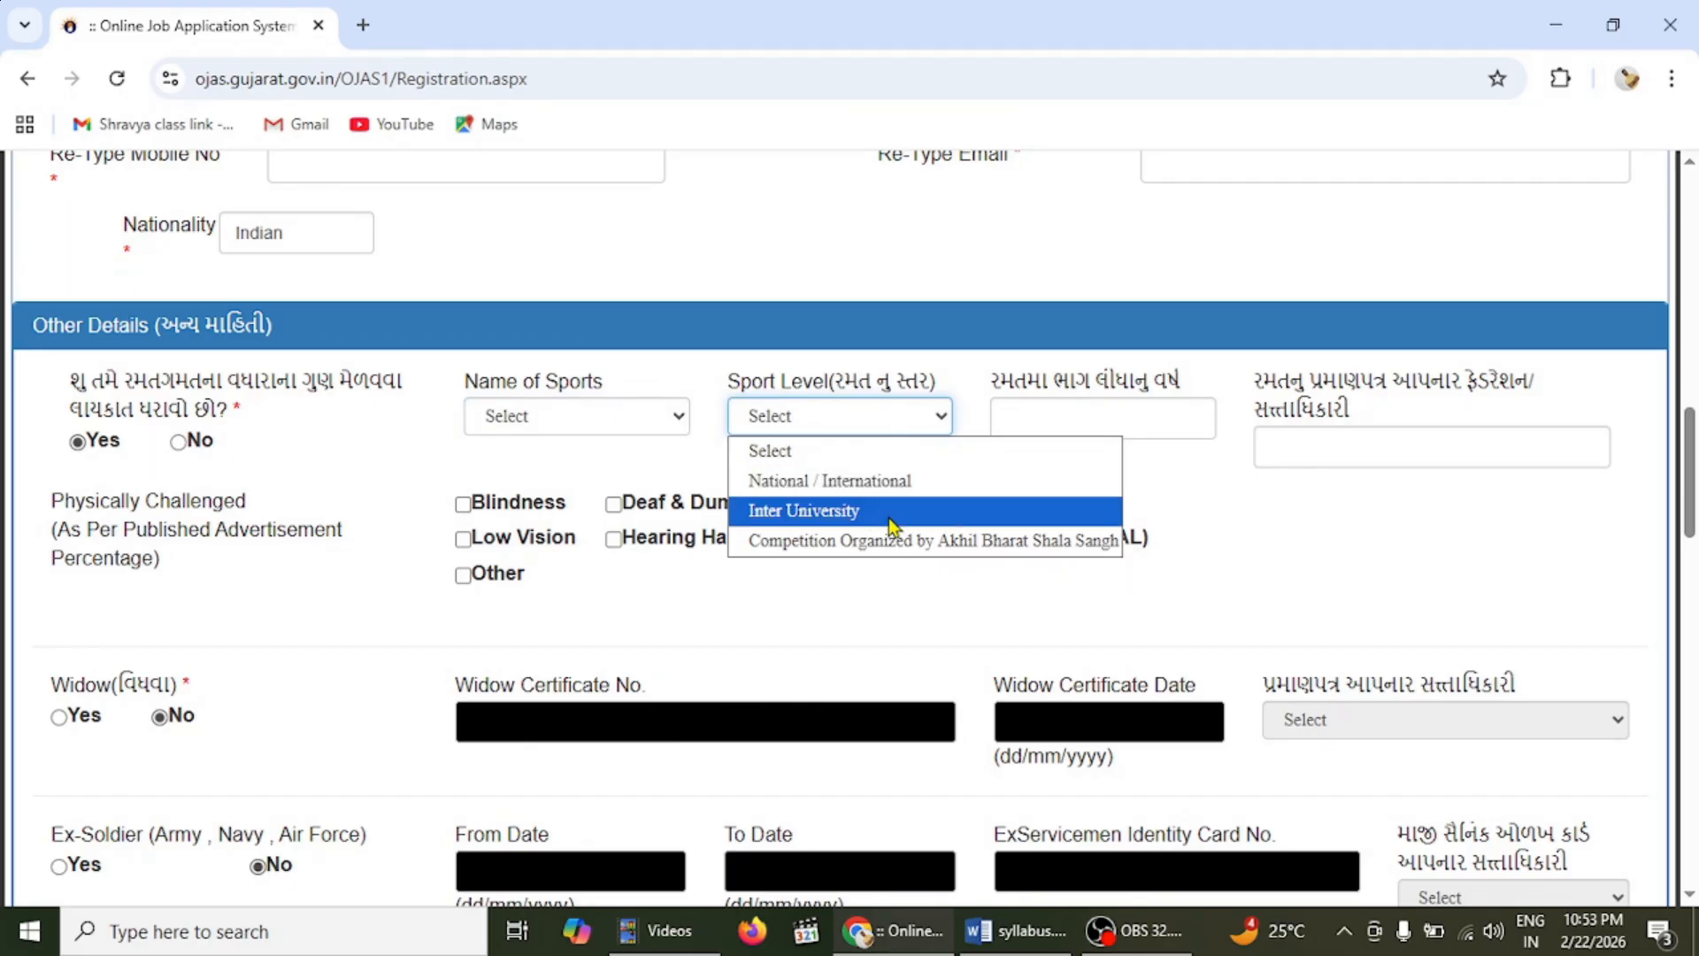
click(904, 591)
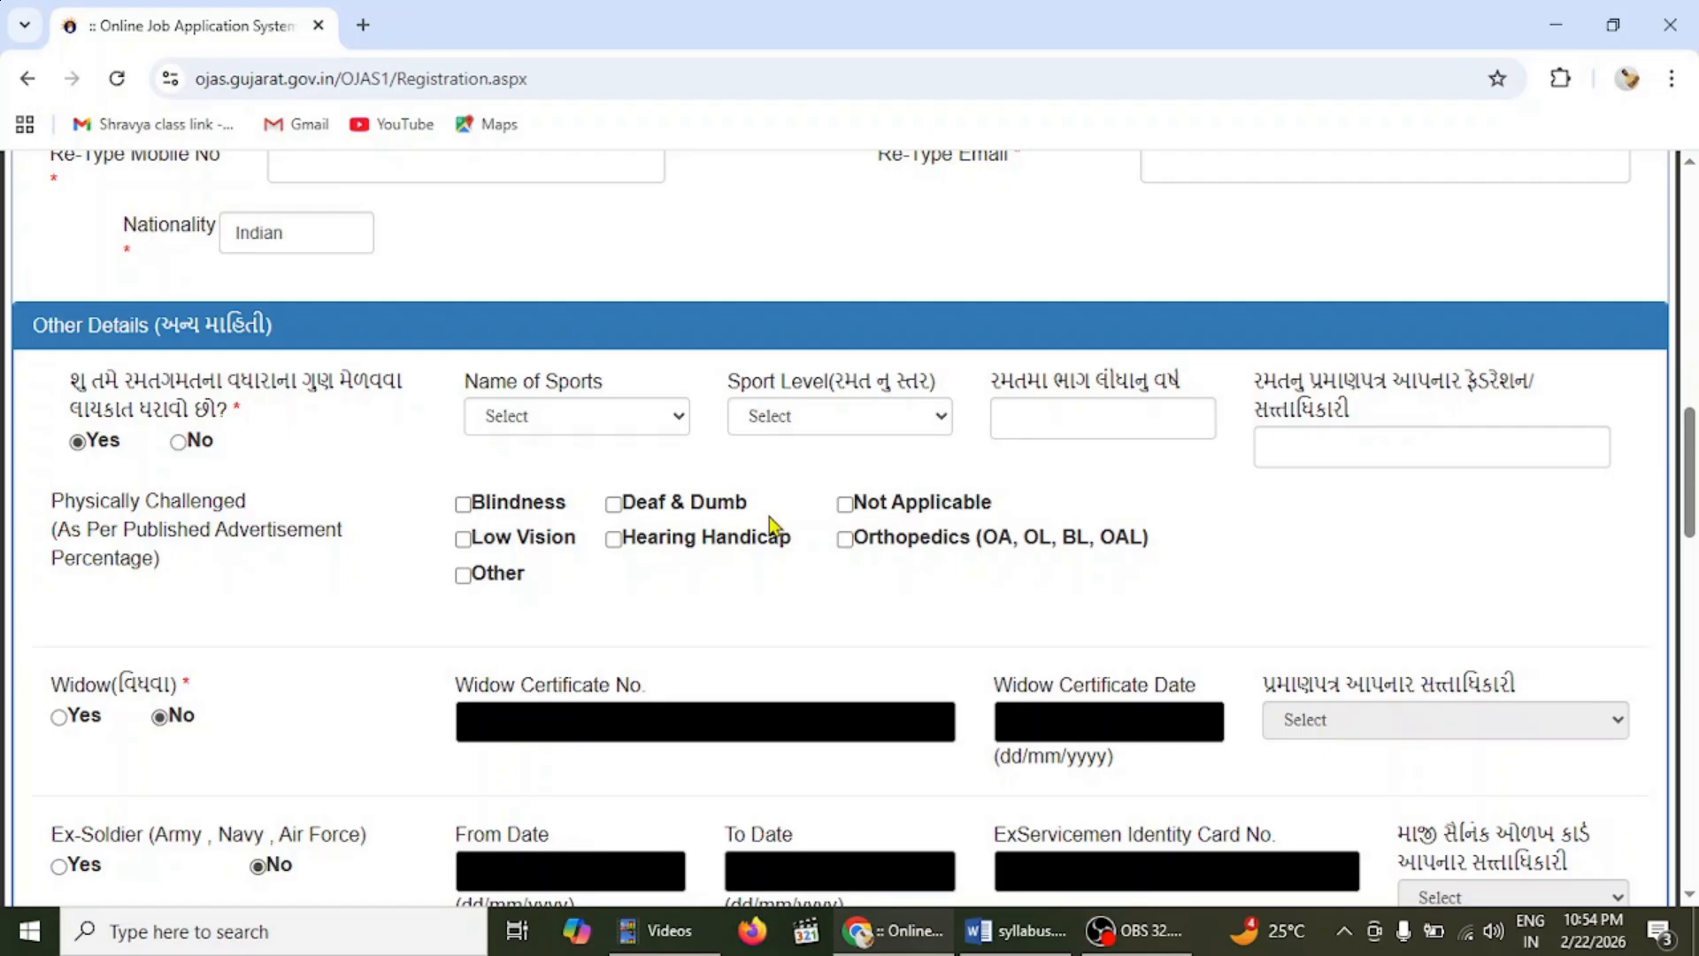
- Tick Not Applicable for Physically Challenged and move down to Language Details
click(845, 506)
scroll(1056, 848, down, 3)
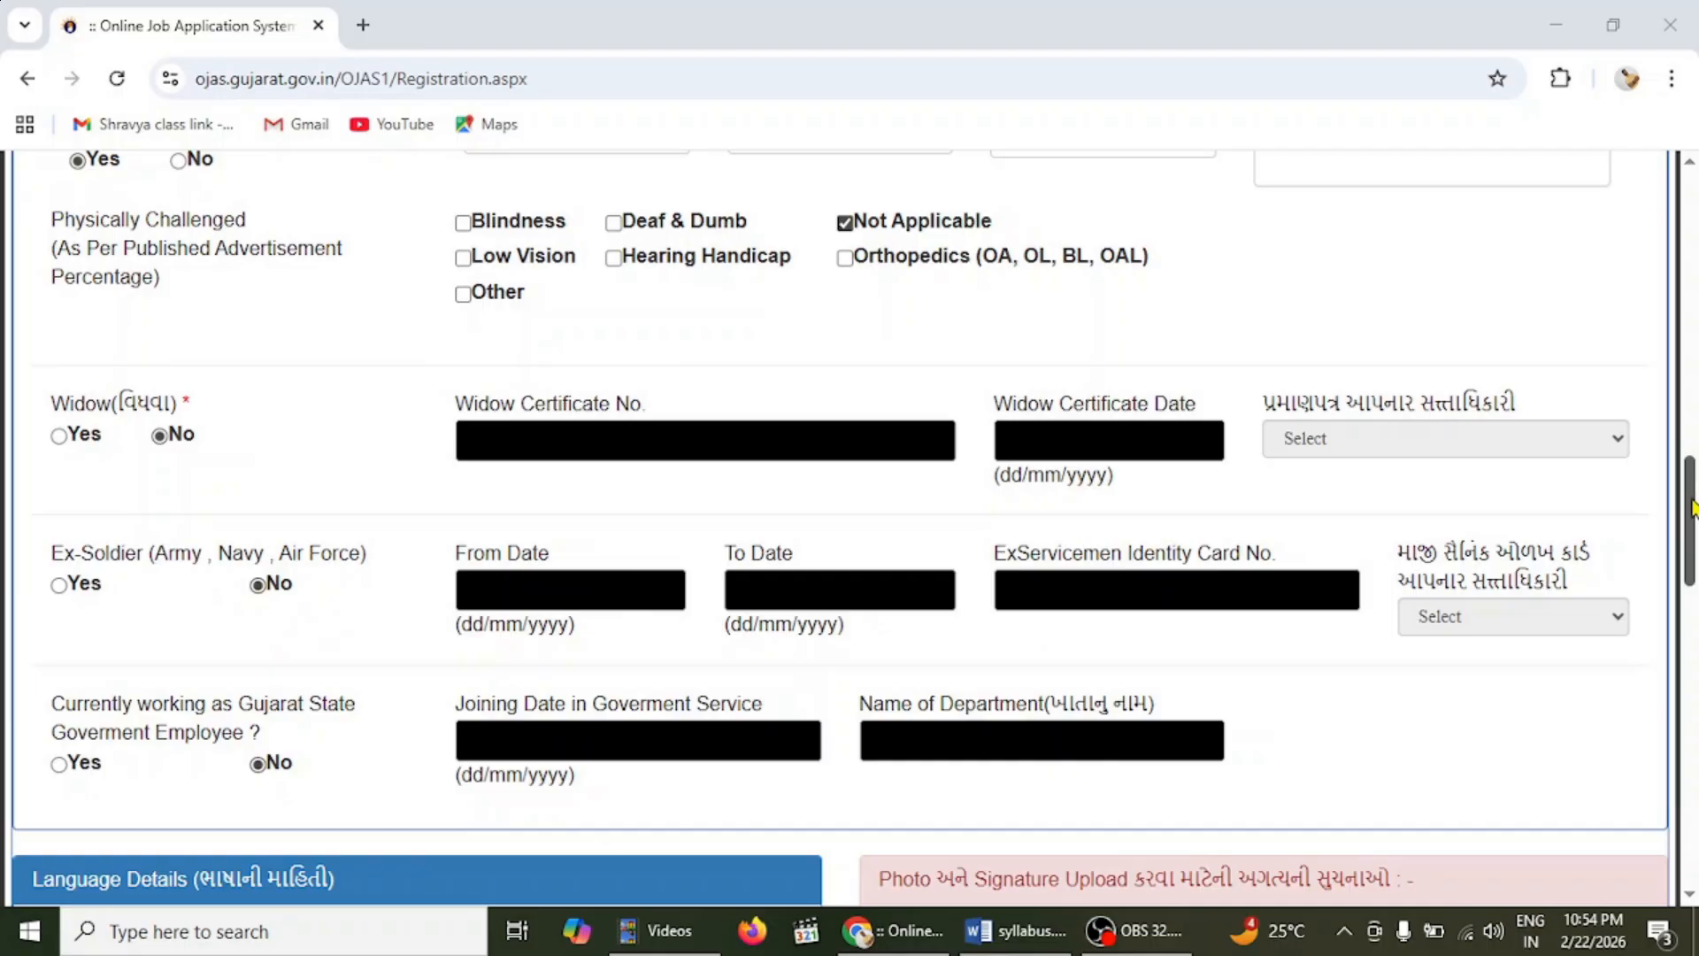
scroll(1692, 509, down, 2)
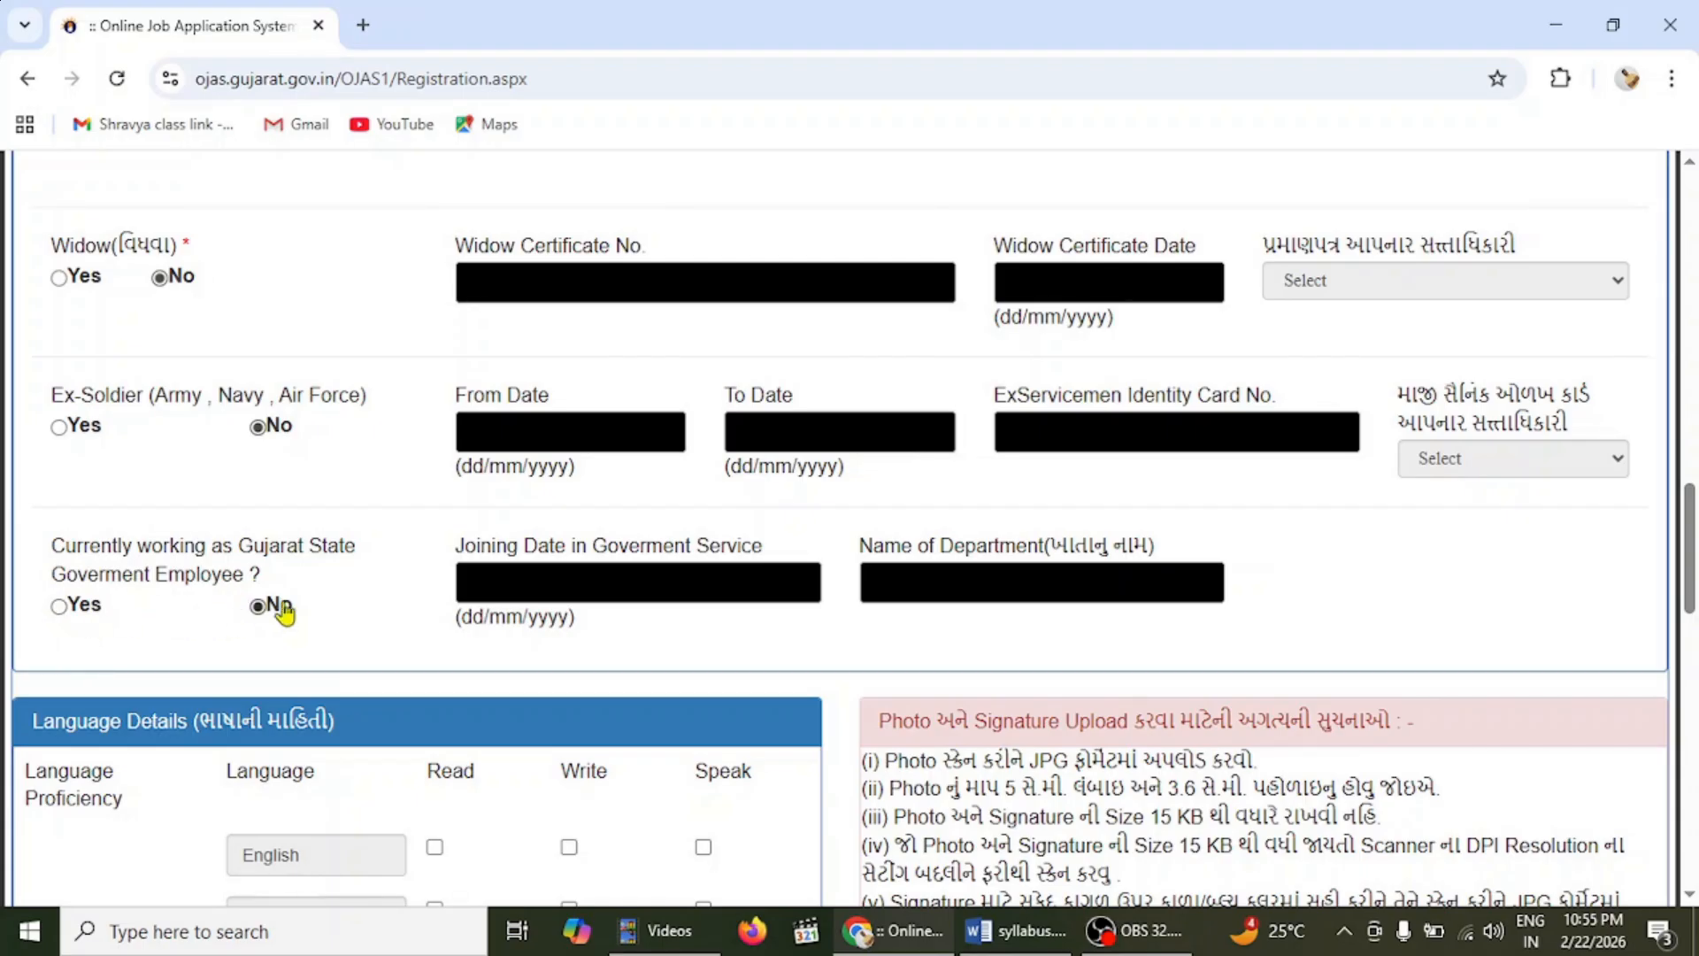
scroll(850, 531, down, 4)
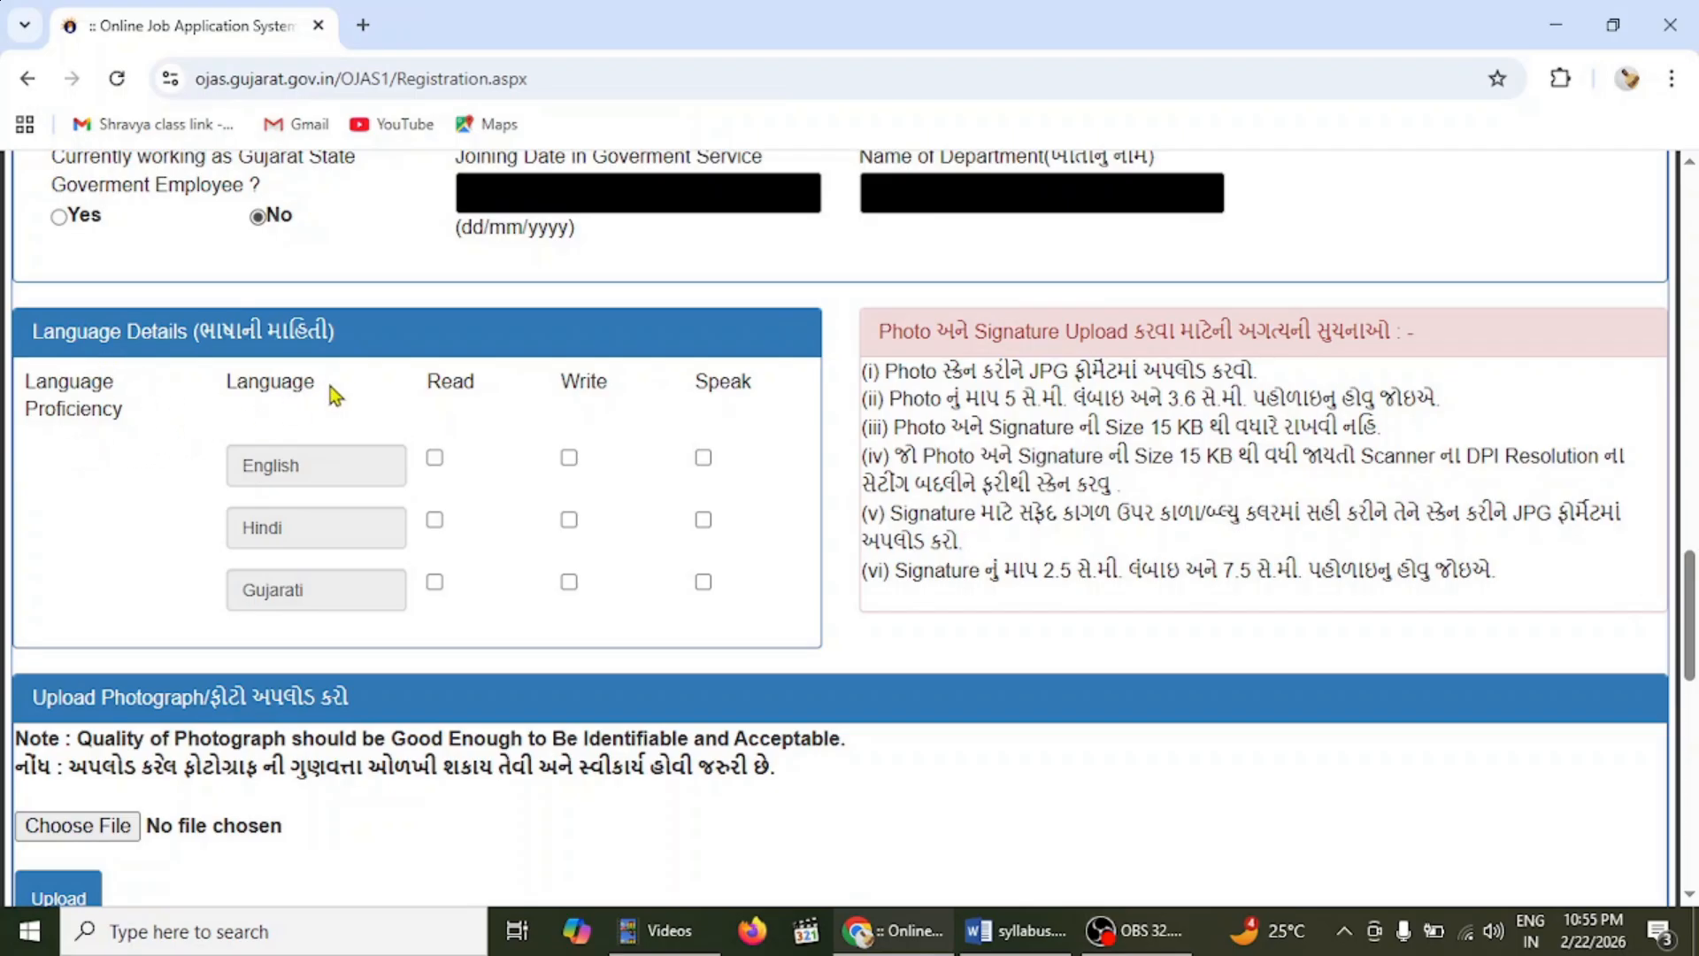
- Tick Read, Write and Speak for English, Hindi and Gujarati in Language Details
click(335, 466)
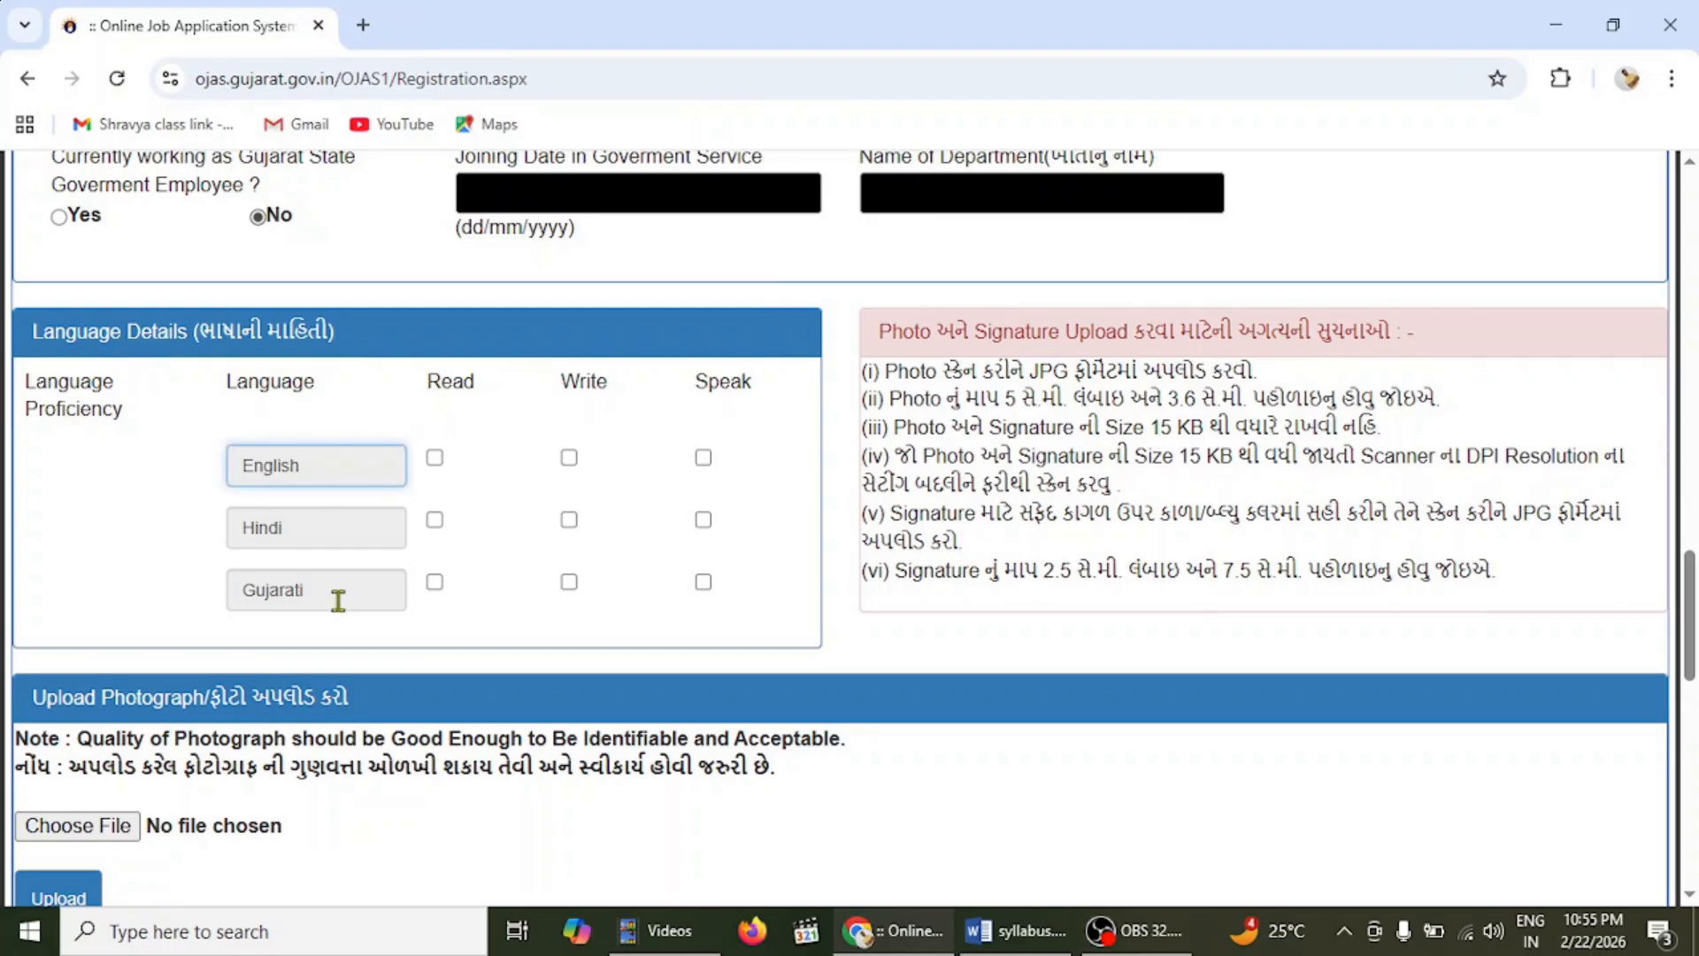
click(434, 458)
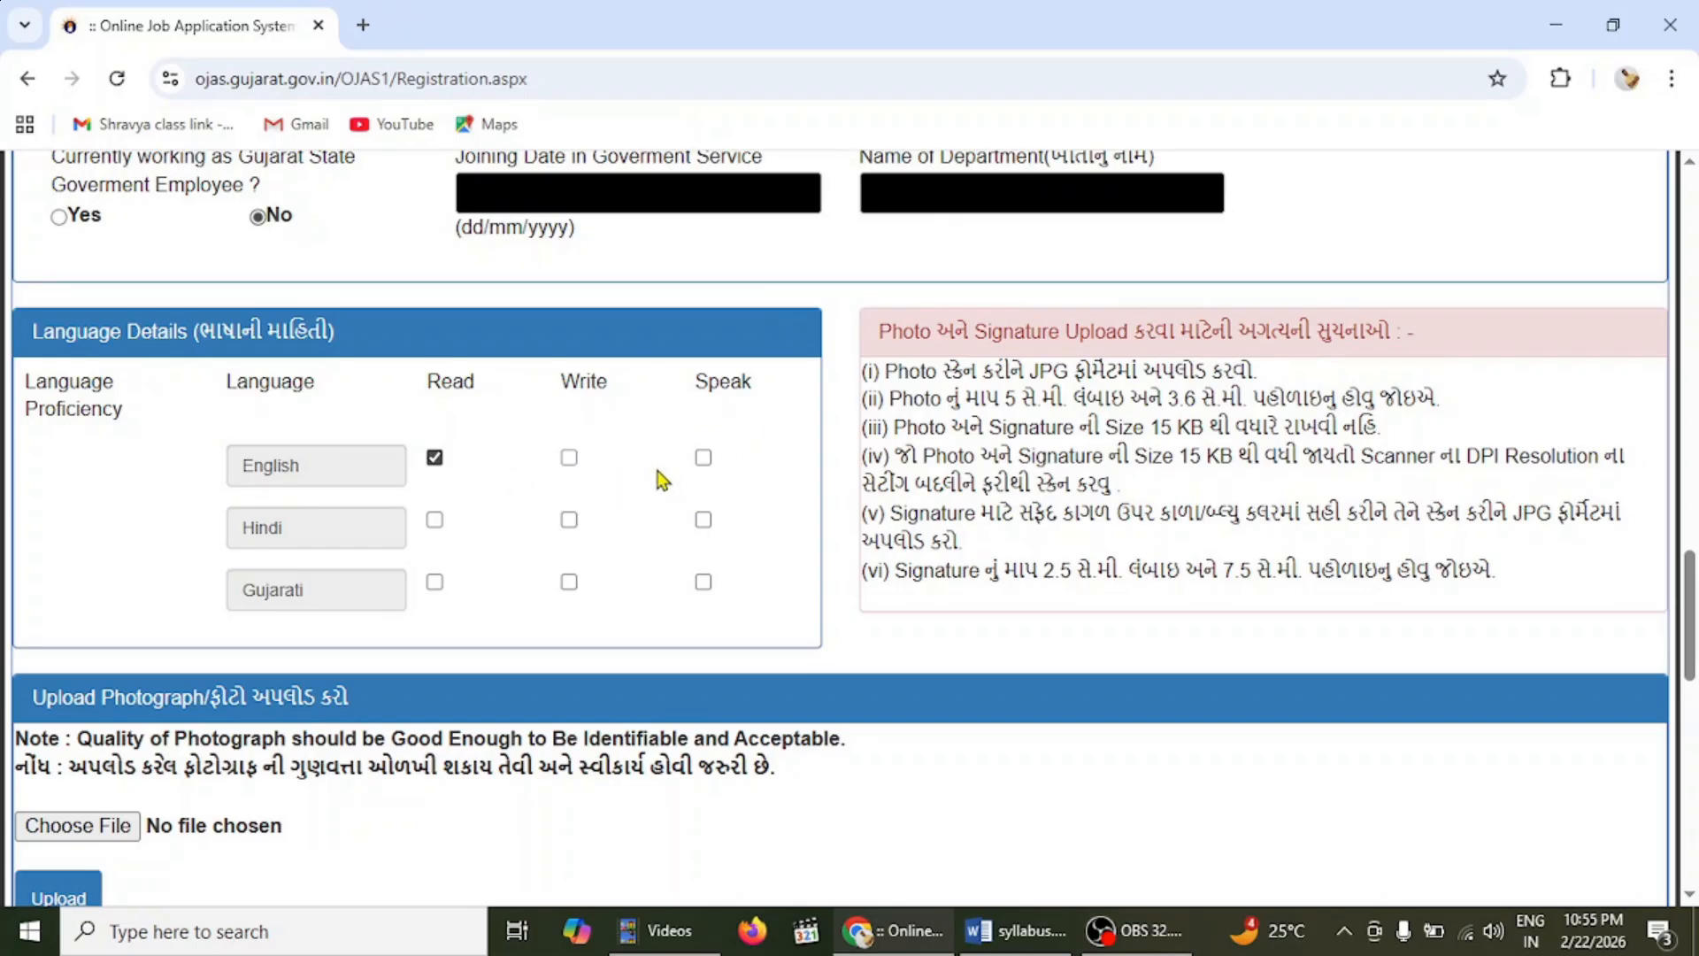
click(569, 458)
click(703, 459)
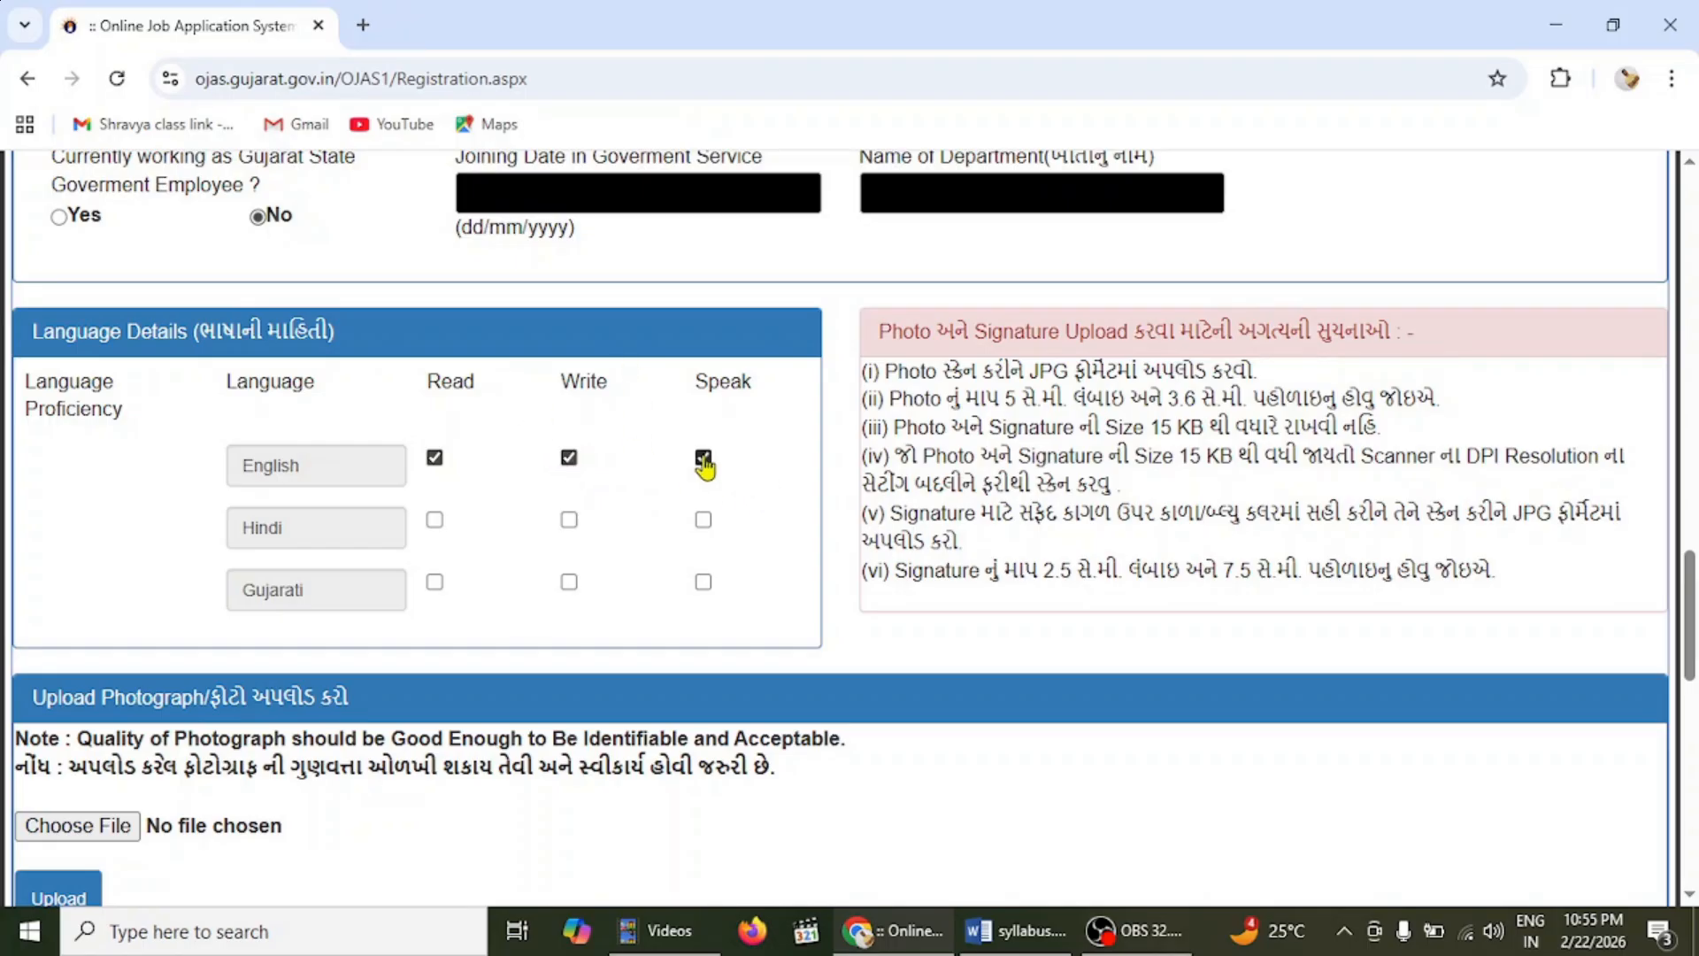
click(435, 520)
click(569, 522)
click(706, 524)
click(434, 585)
click(703, 587)
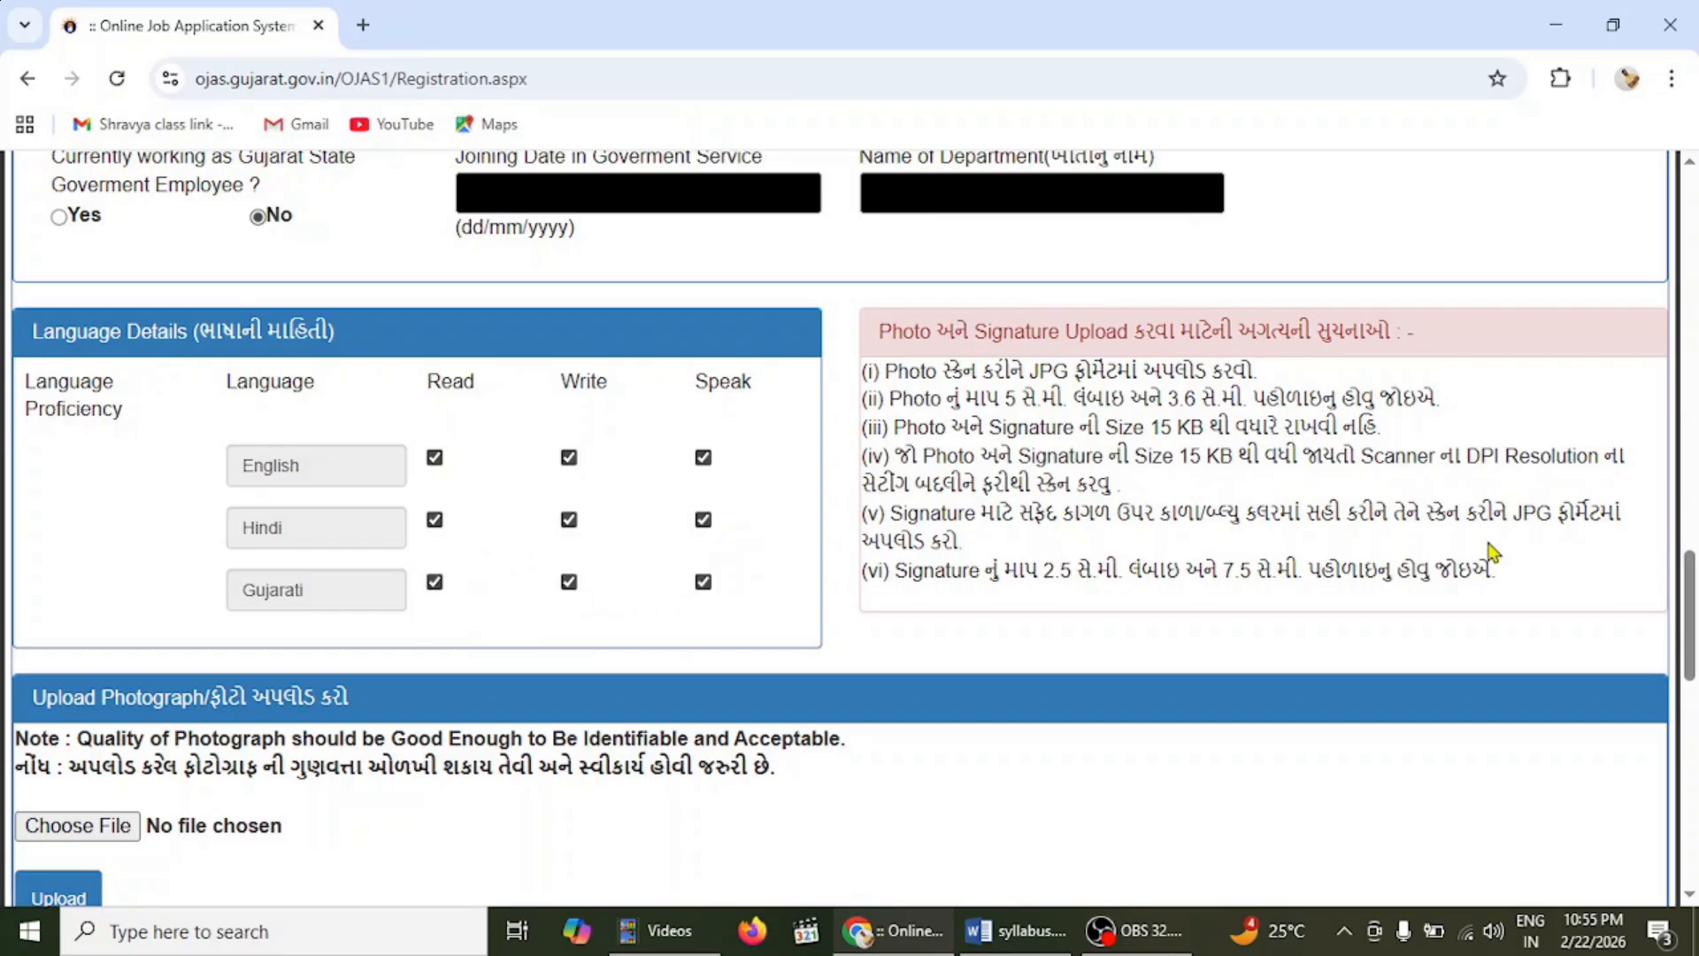
scroll(1692, 584, down, 3)
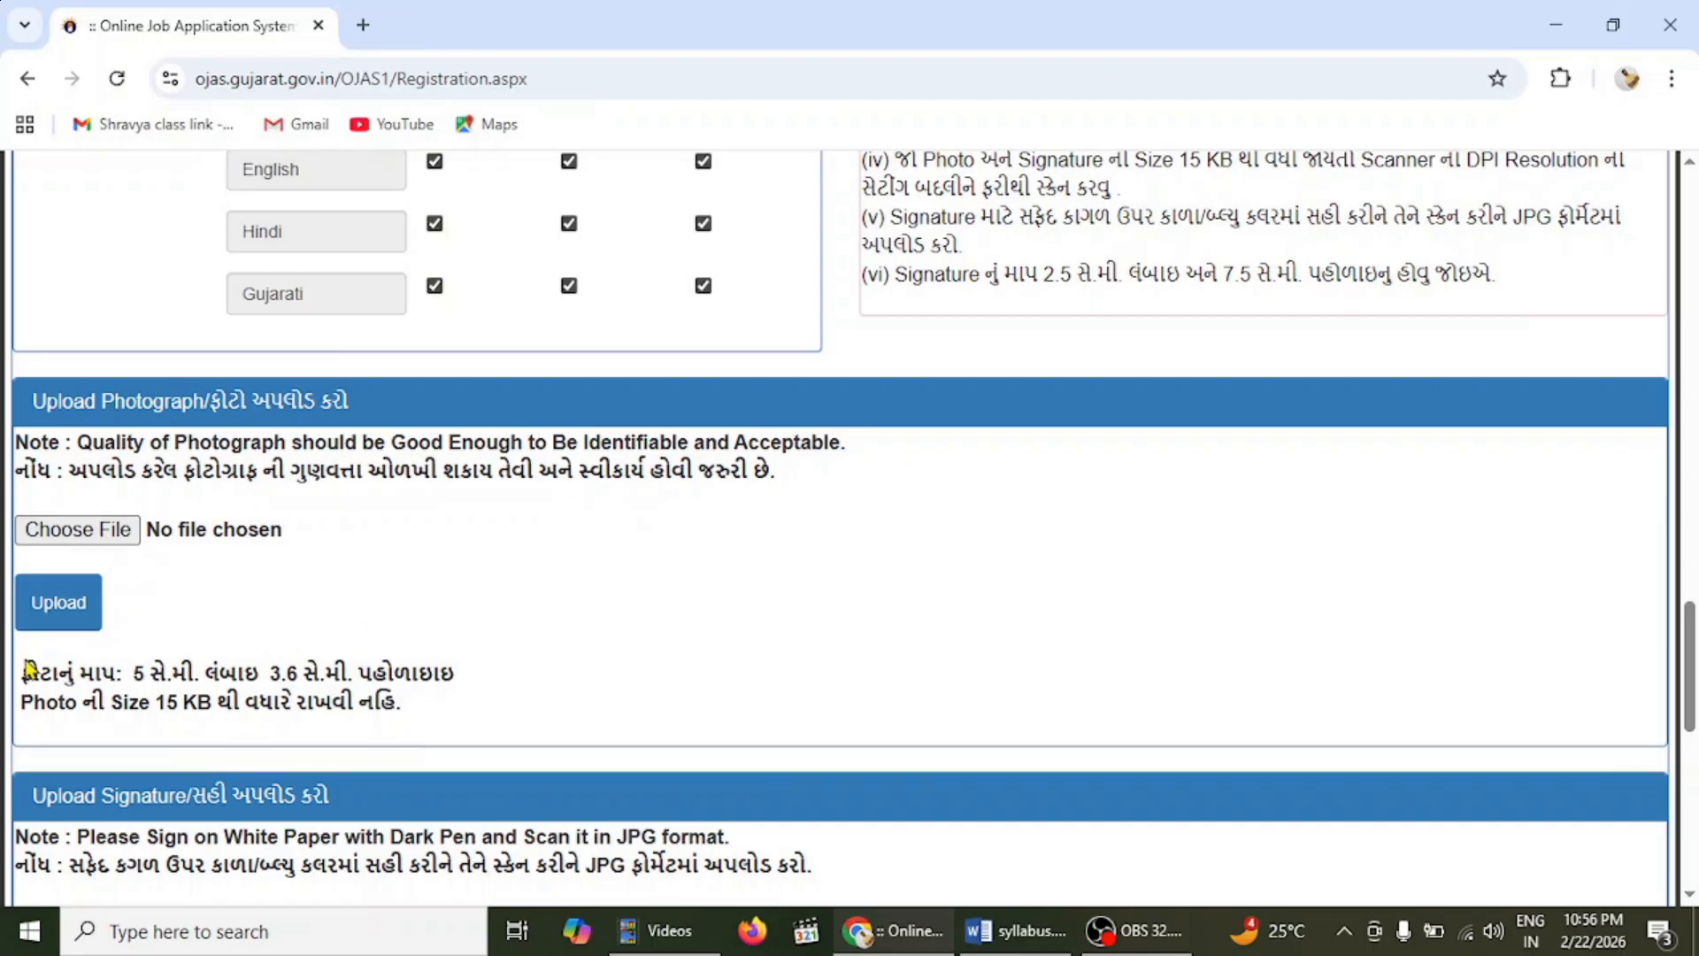
drag(27, 670, 453, 678)
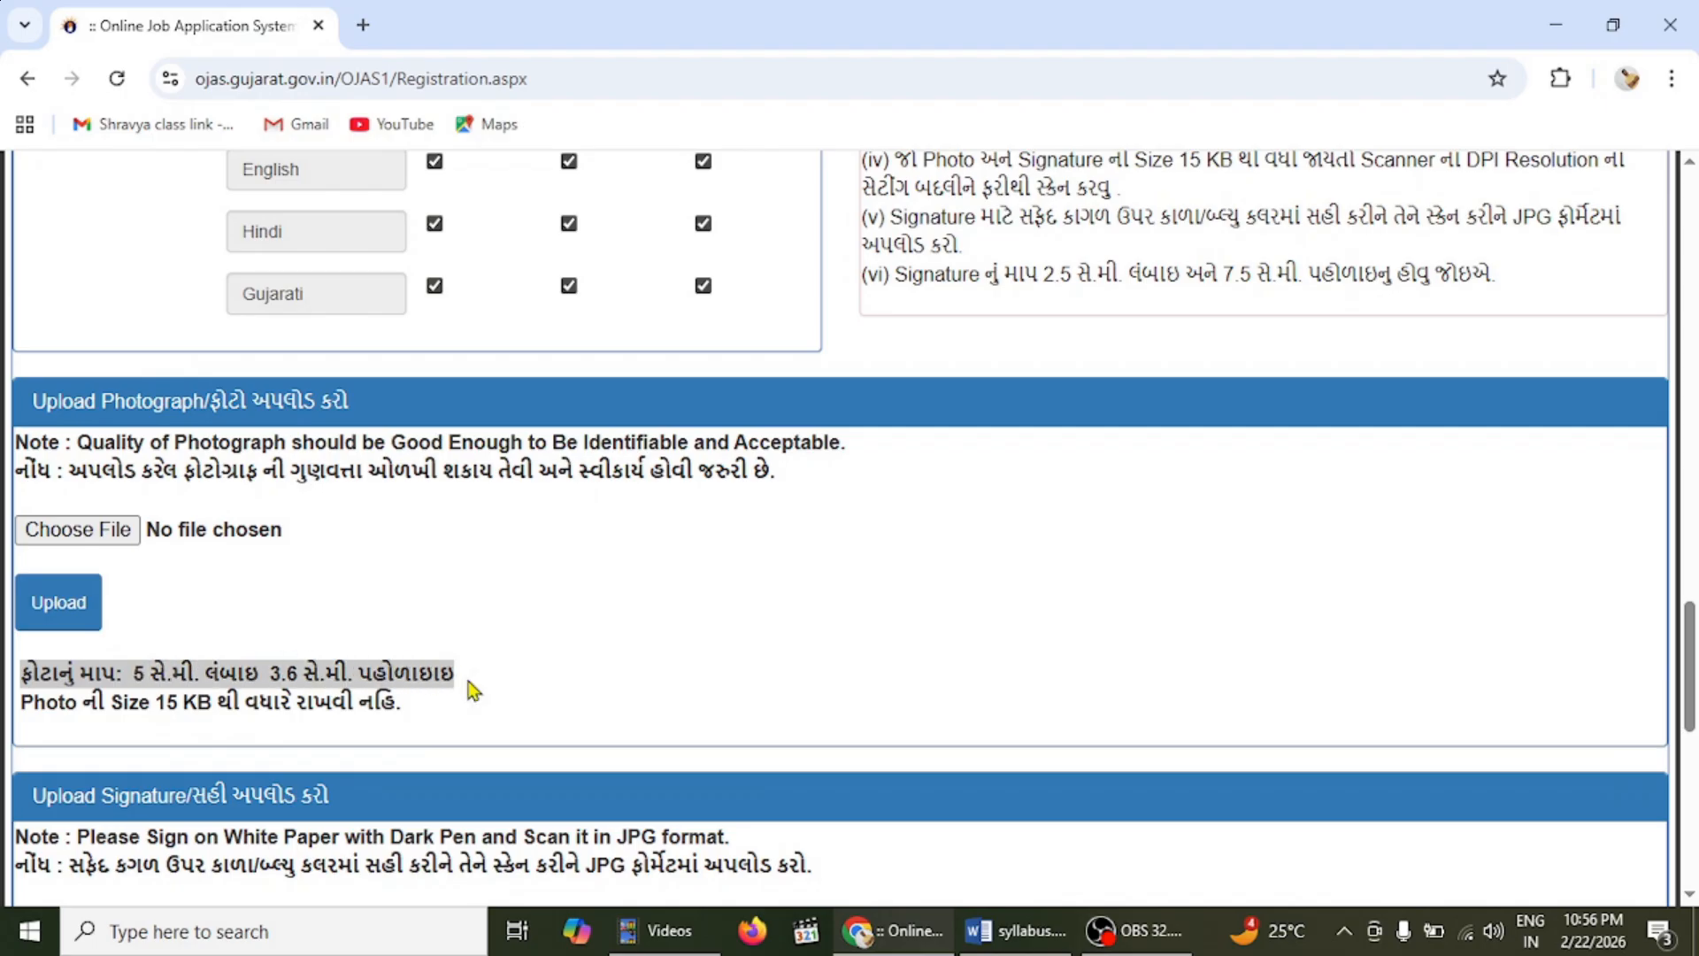
click(163, 702)
drag(164, 702, 201, 707)
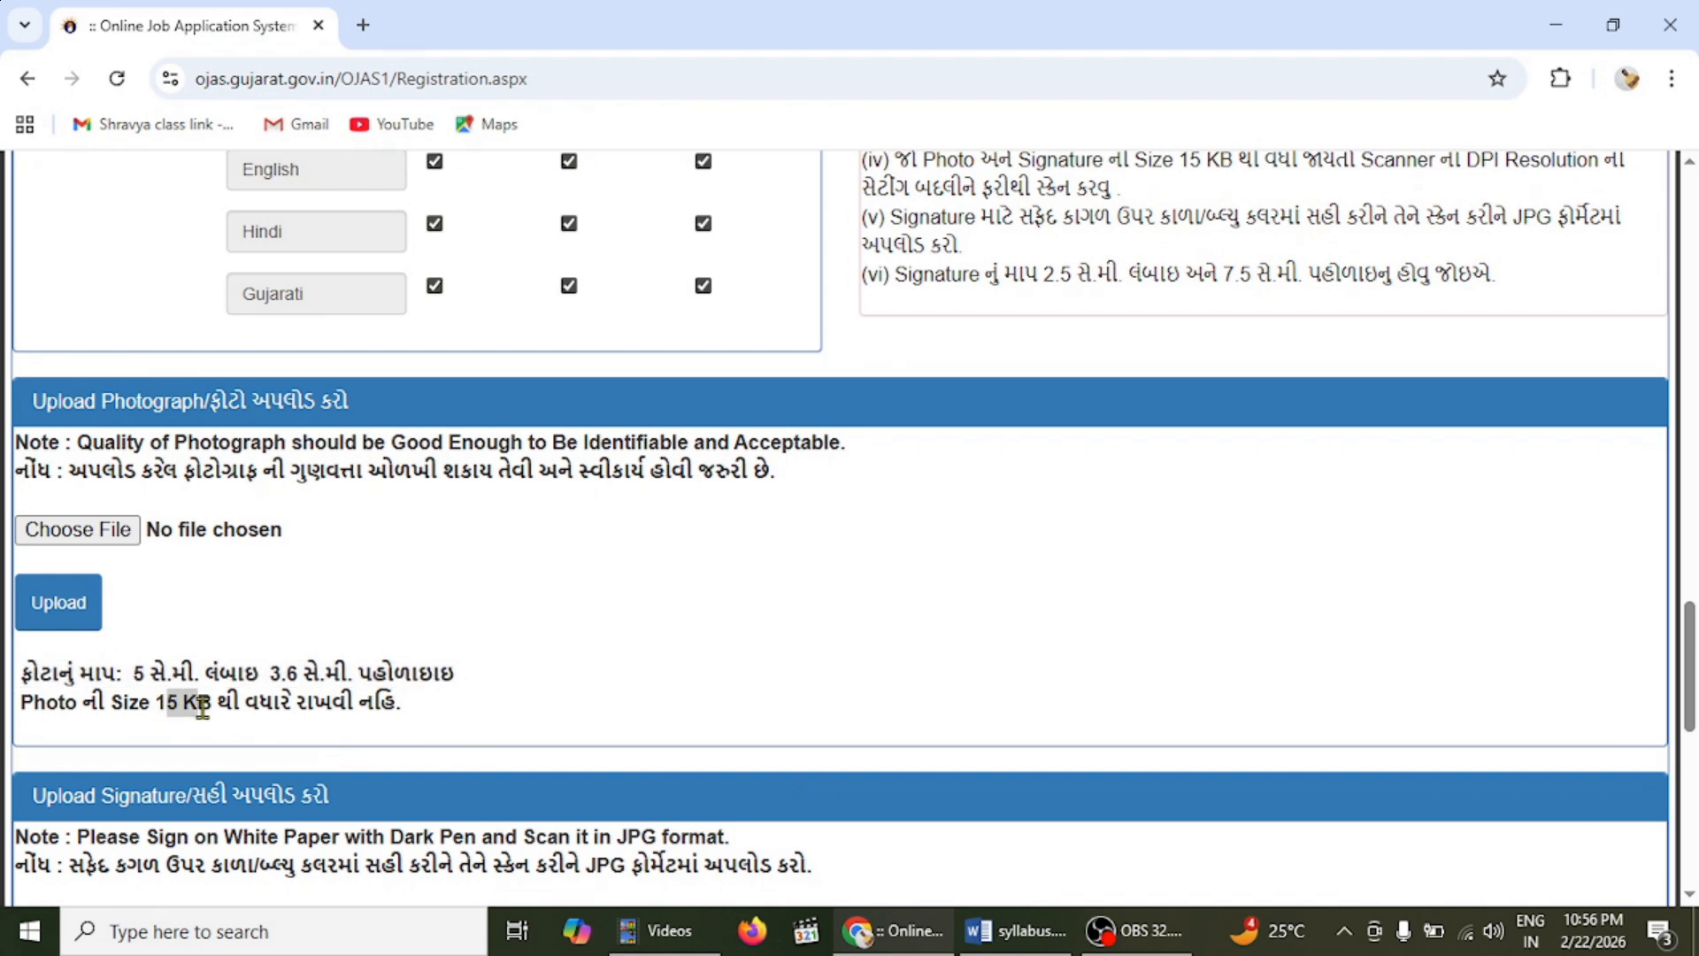
click(591, 676)
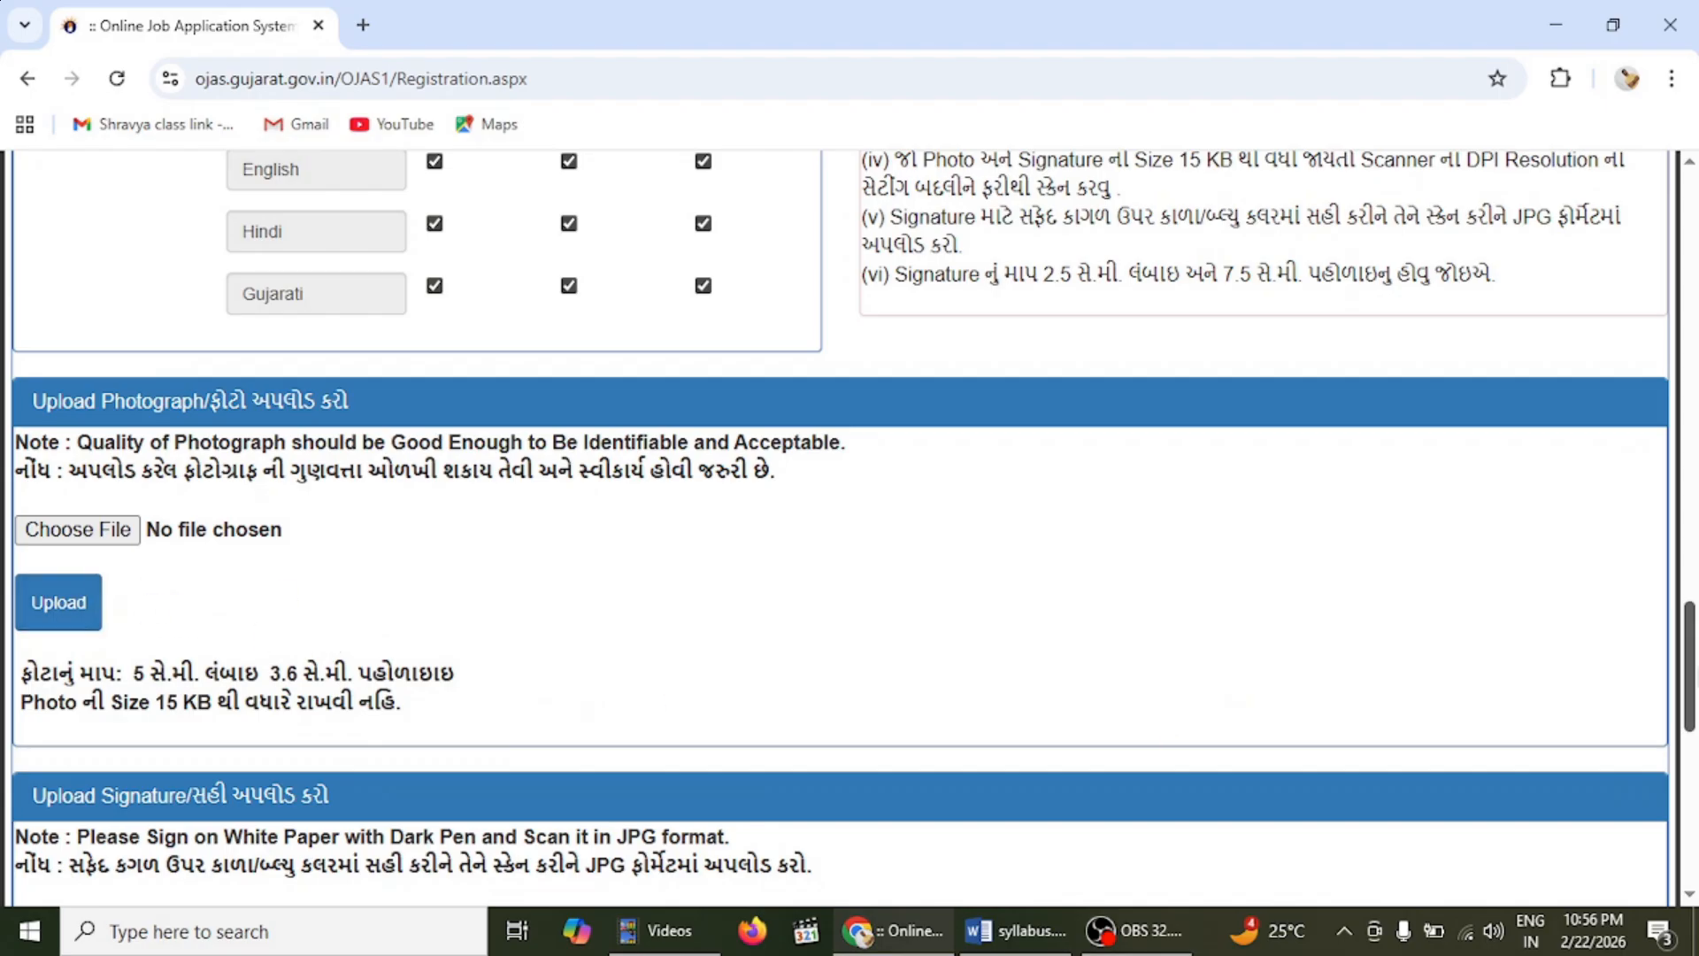
scroll(1689, 663, down, 5)
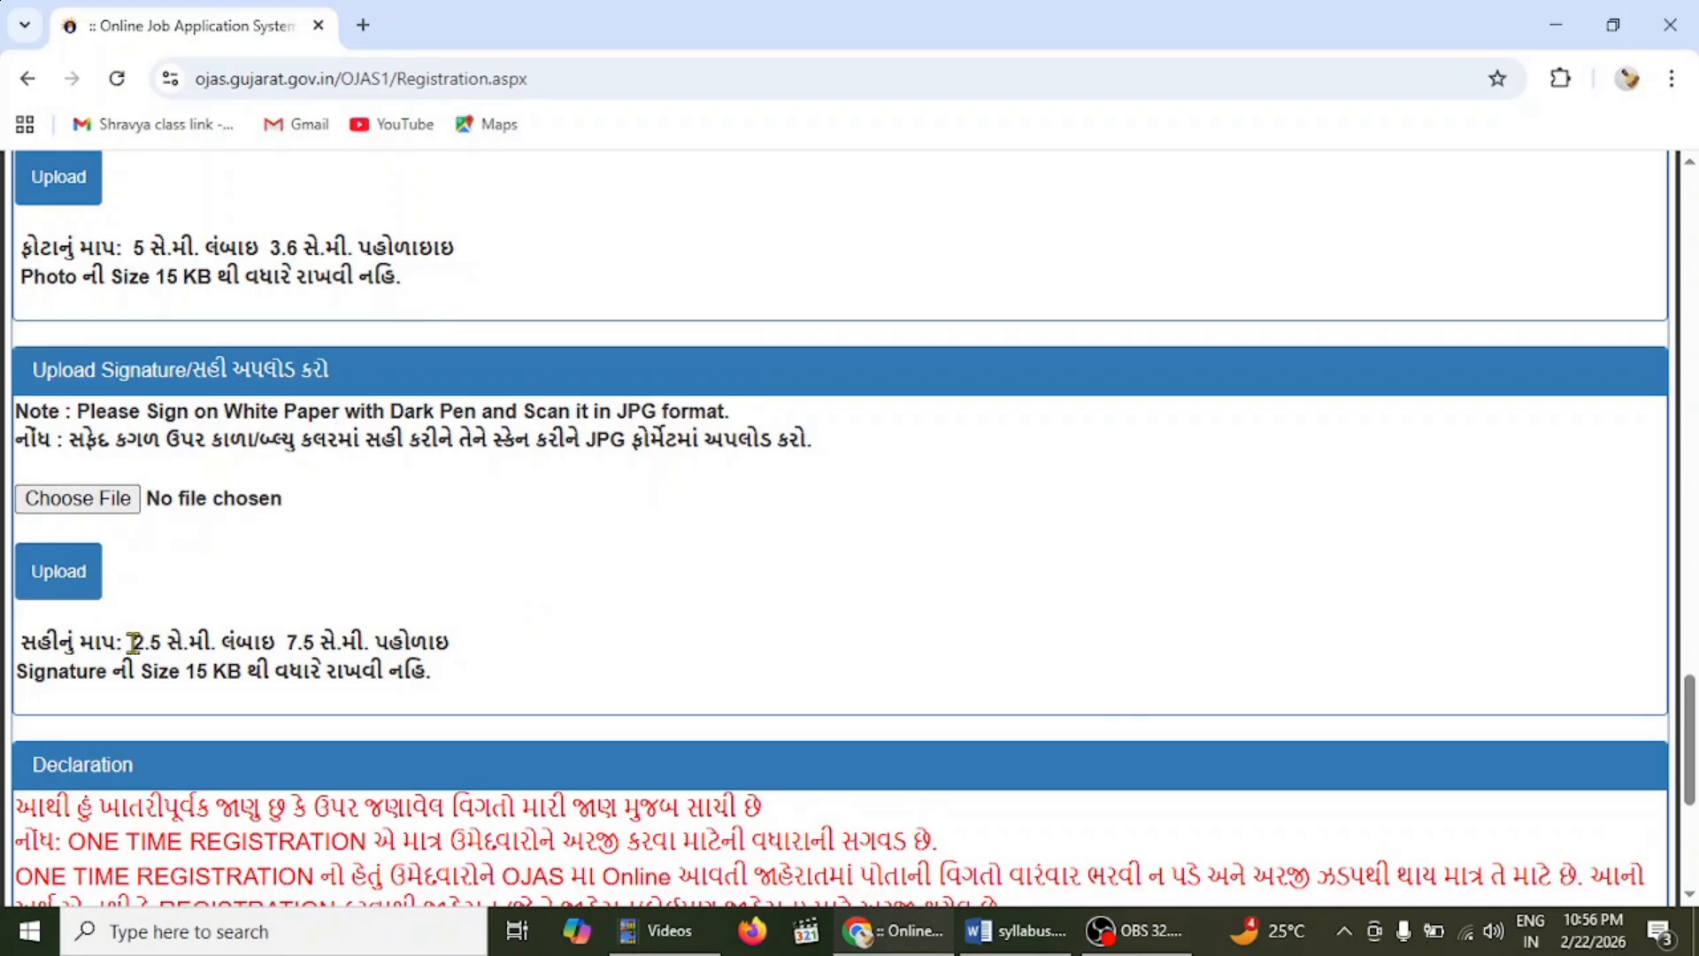
drag(133, 642, 453, 636)
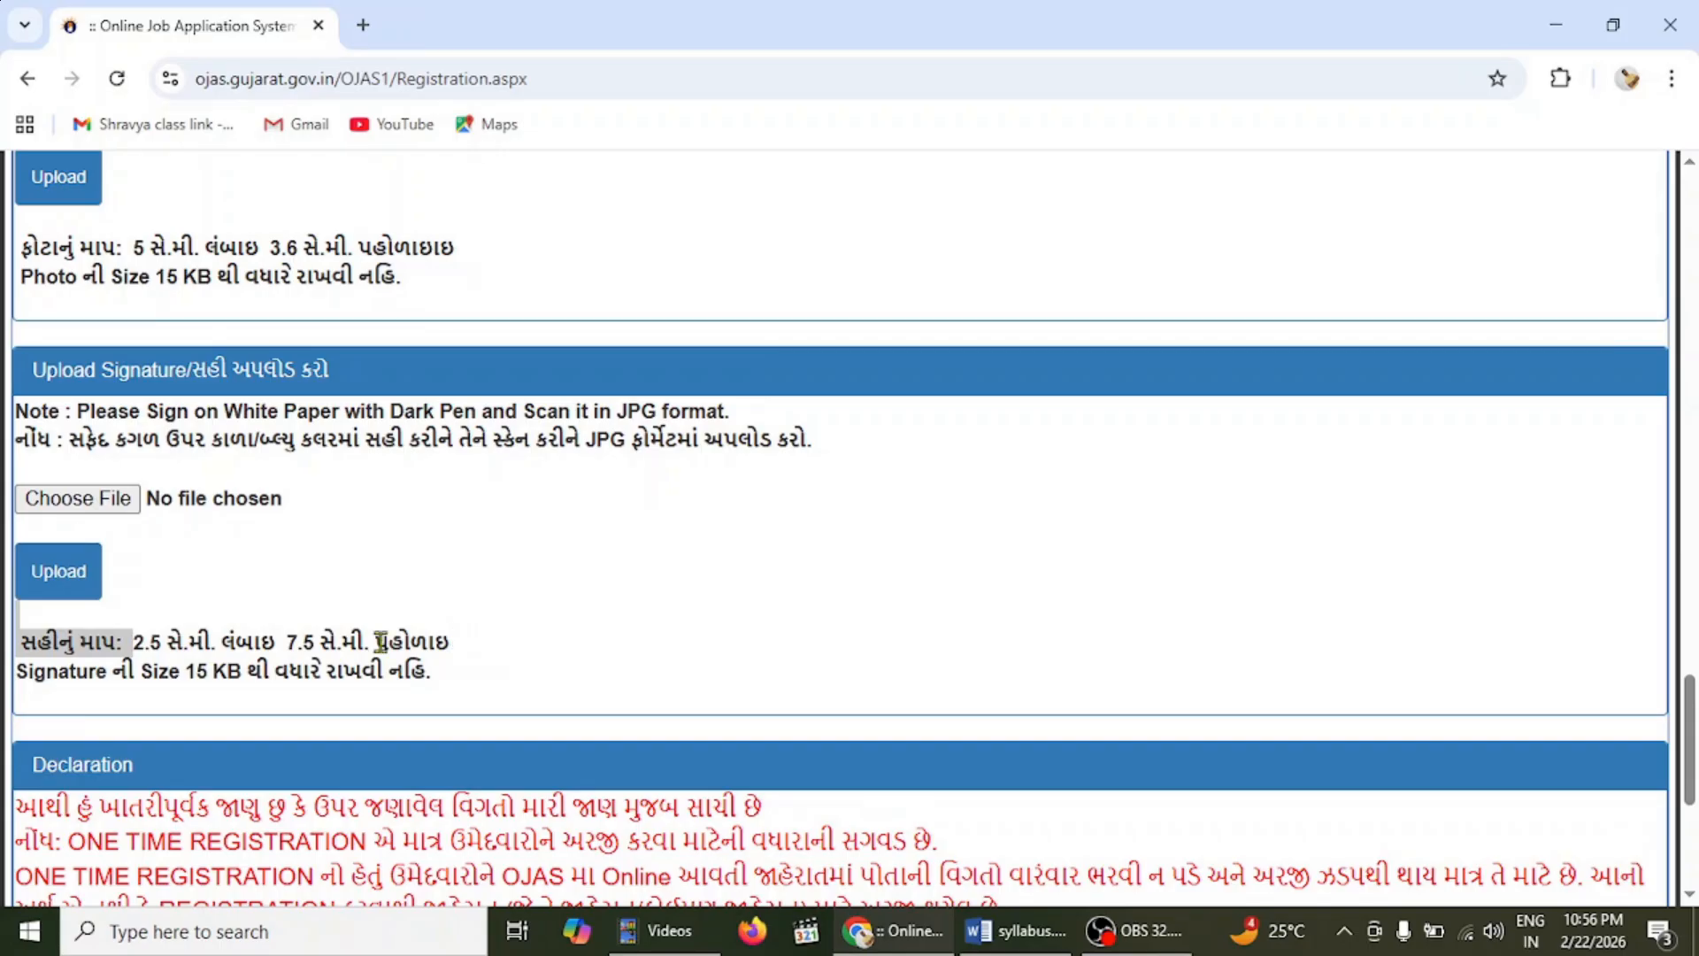
click(173, 666)
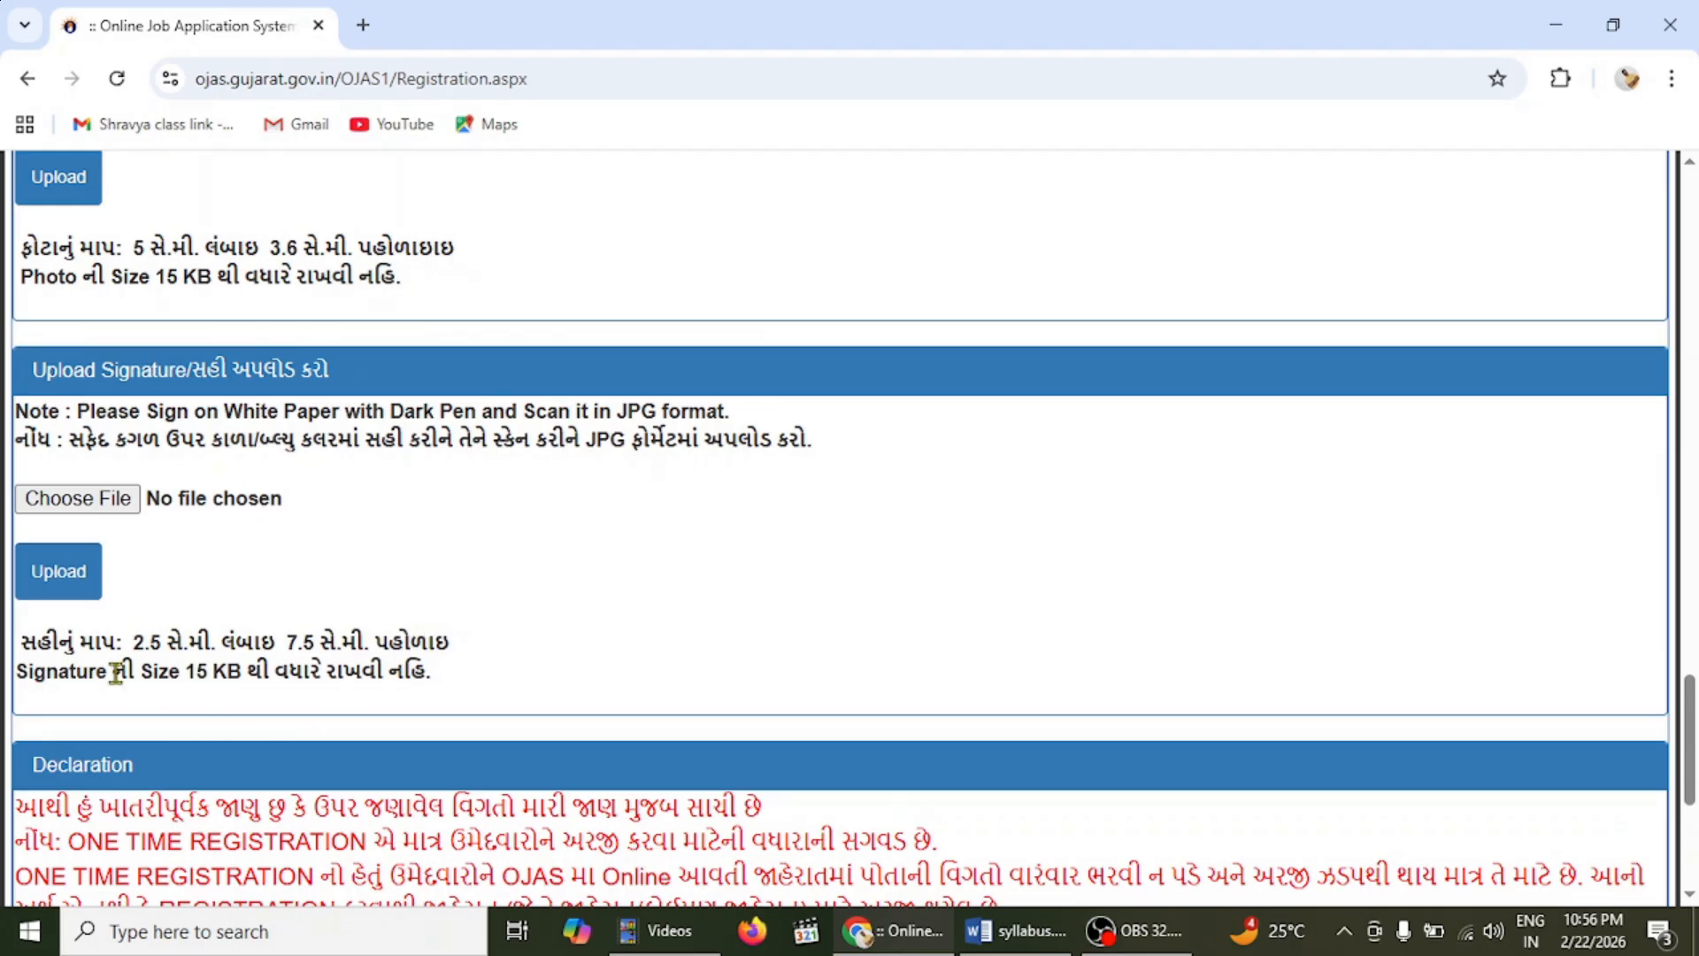
drag(186, 675, 244, 672)
click(922, 542)
- Select Yes under Declaration and begin entering the captcha code
scroll(1688, 743, down, 5)
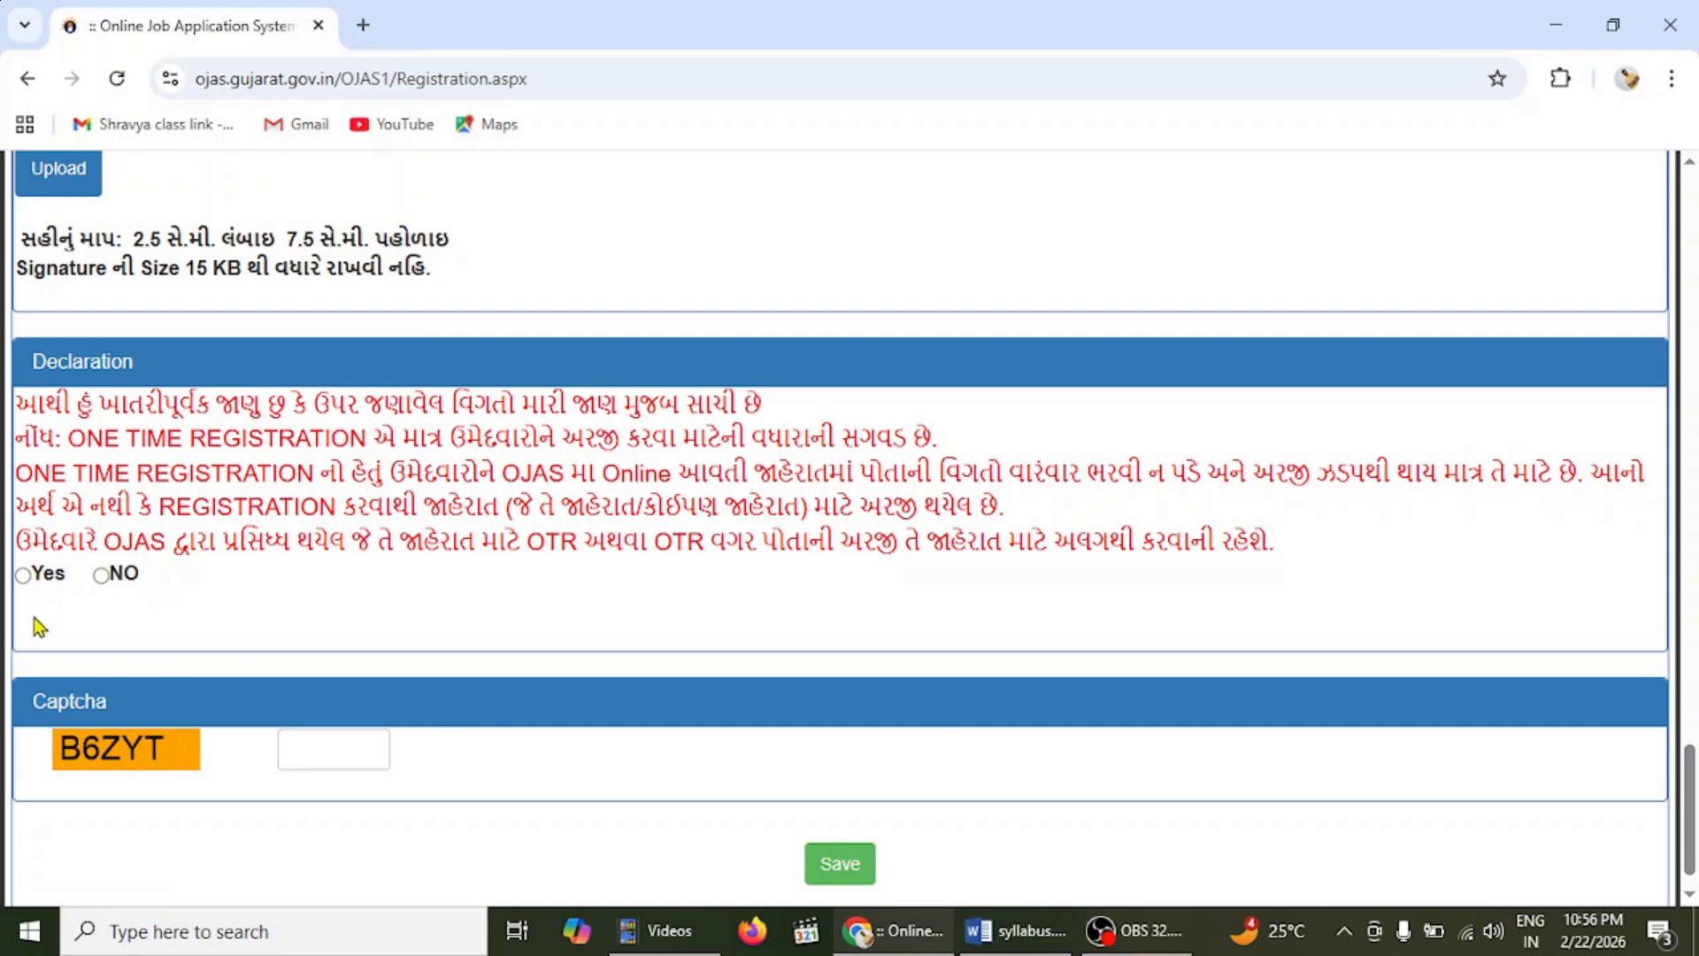
click(24, 577)
scroll(1689, 823, down, 1)
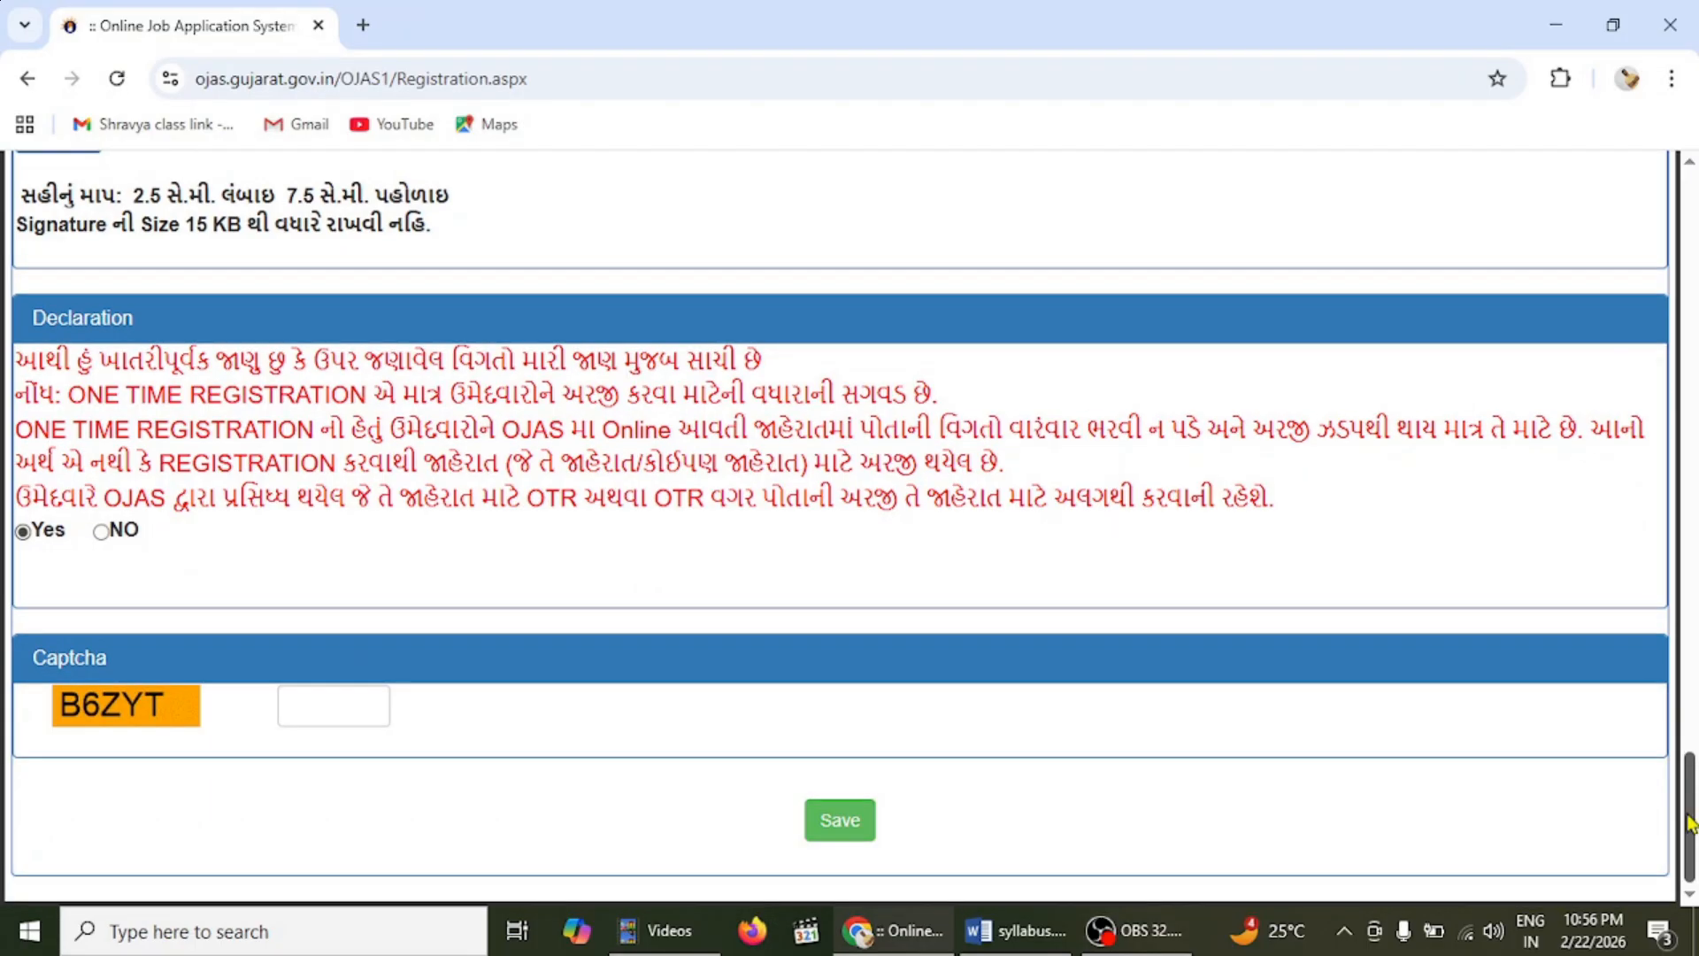
click(311, 704)
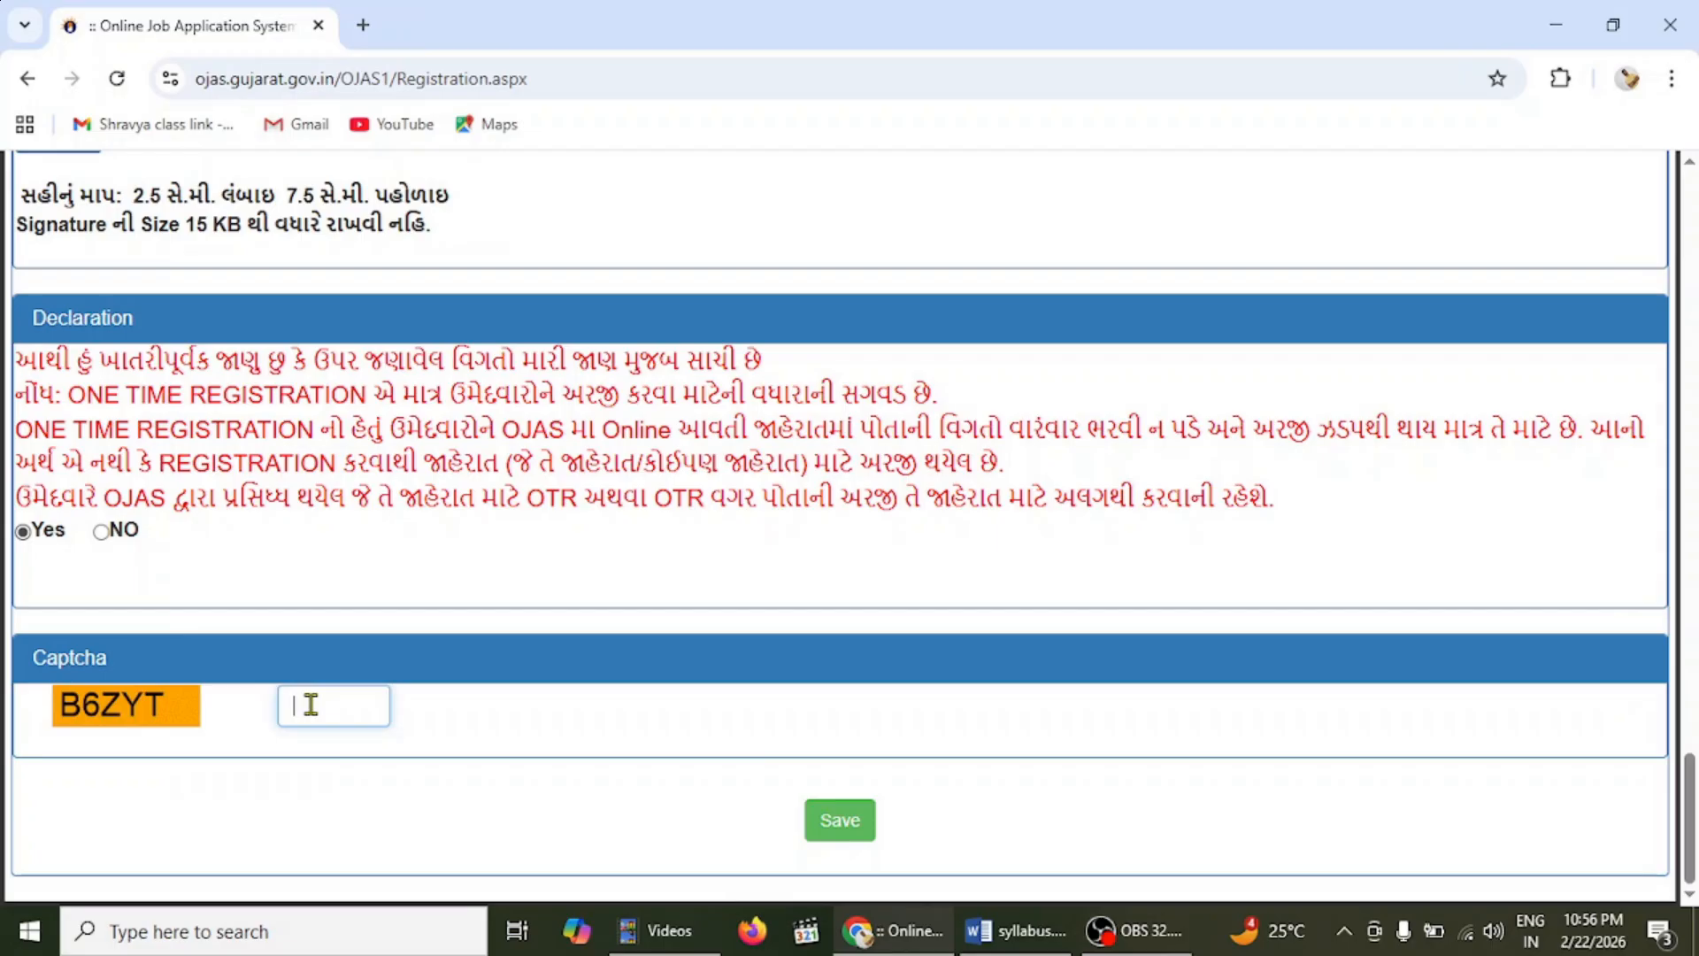
text(B6Z)
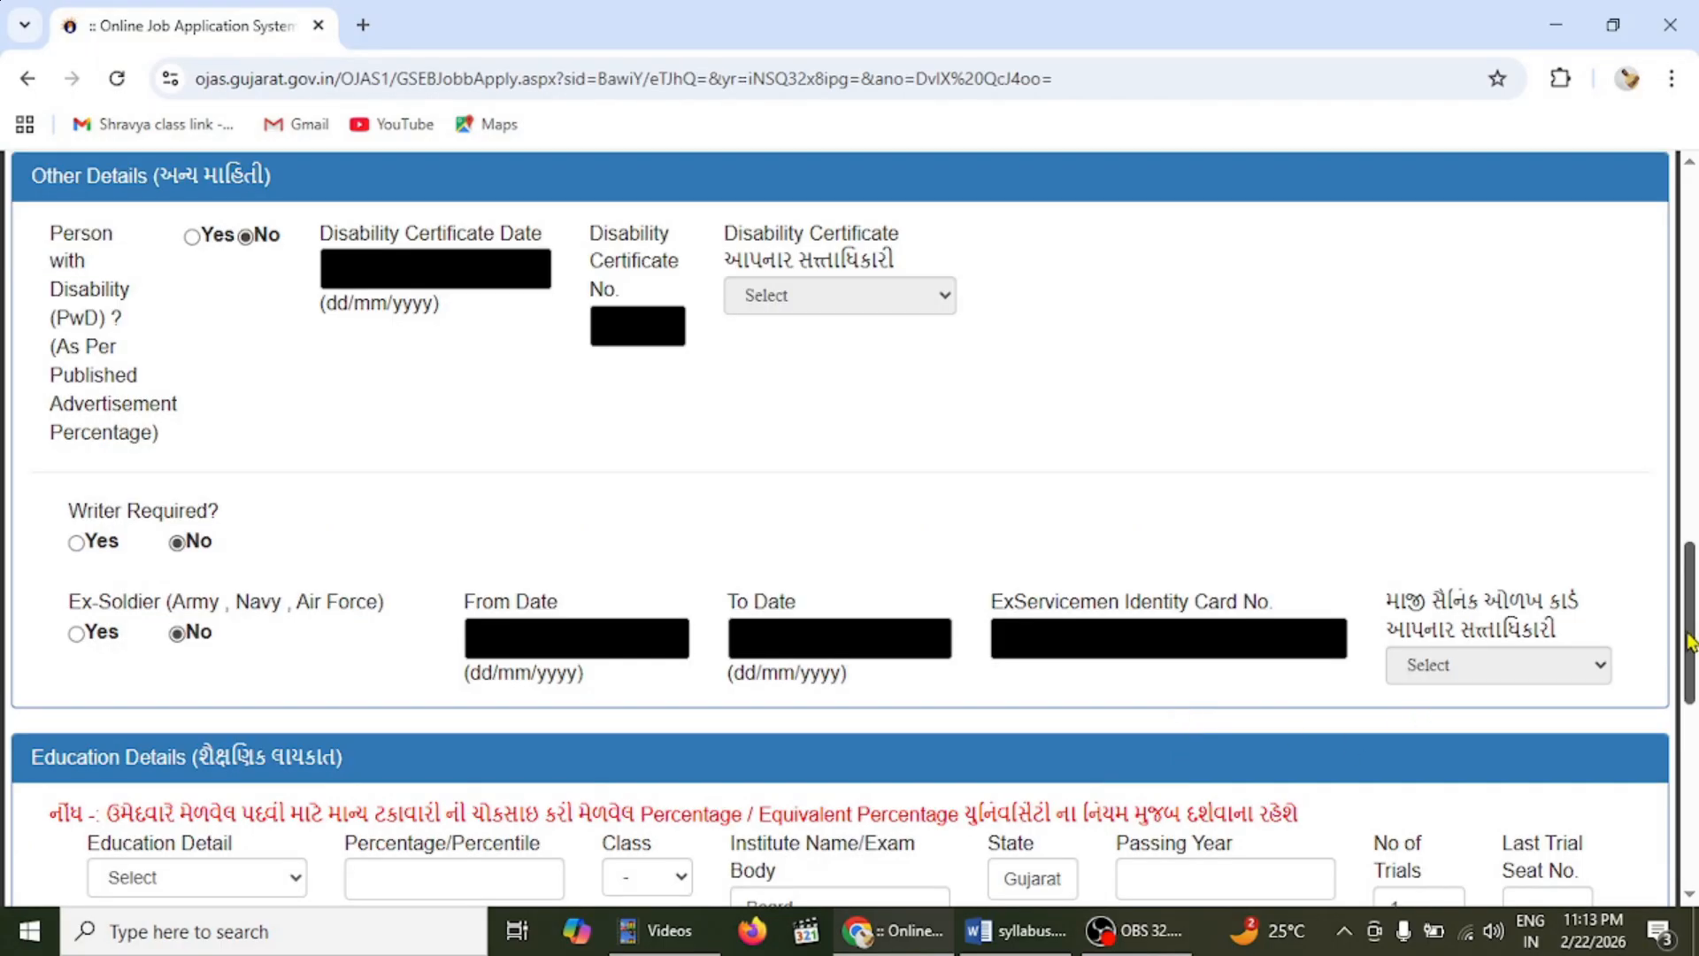
- Drag the form down to the Education Details rows showing B.P.Ed., University, Gujarat
mouse_move(1687, 652)
mouse_down()
mouse_move(1688, 537)
mouse_move(1694, 623)
mouse_up()
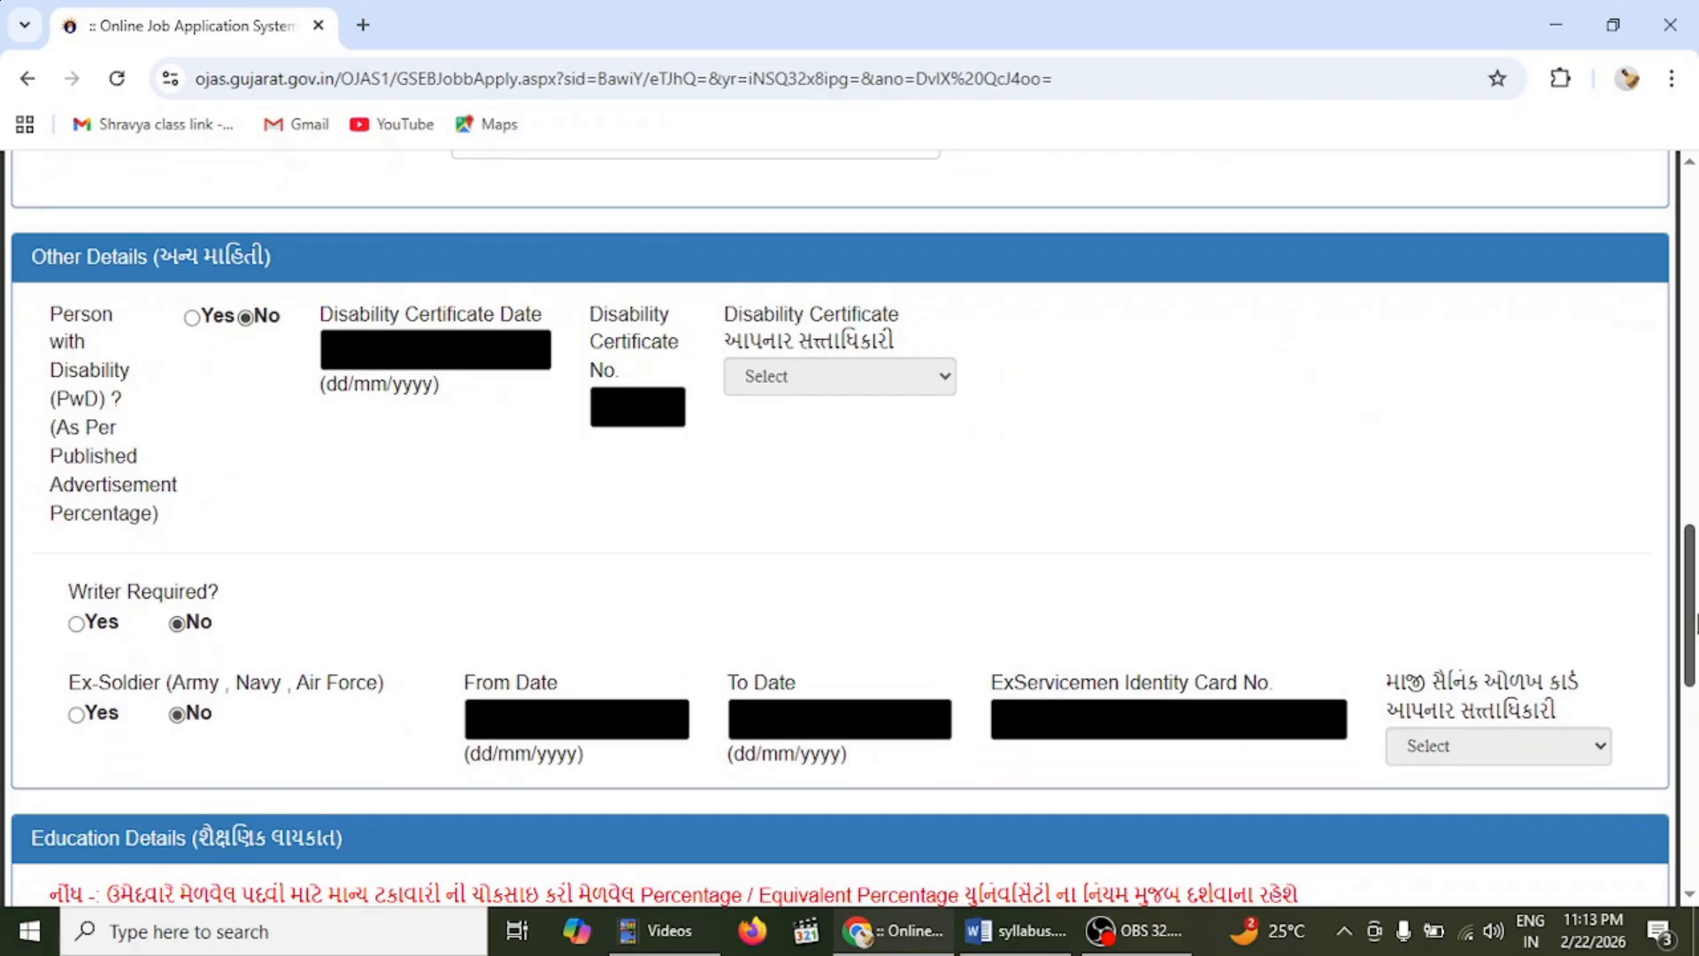
drag(1694, 623, 1695, 748)
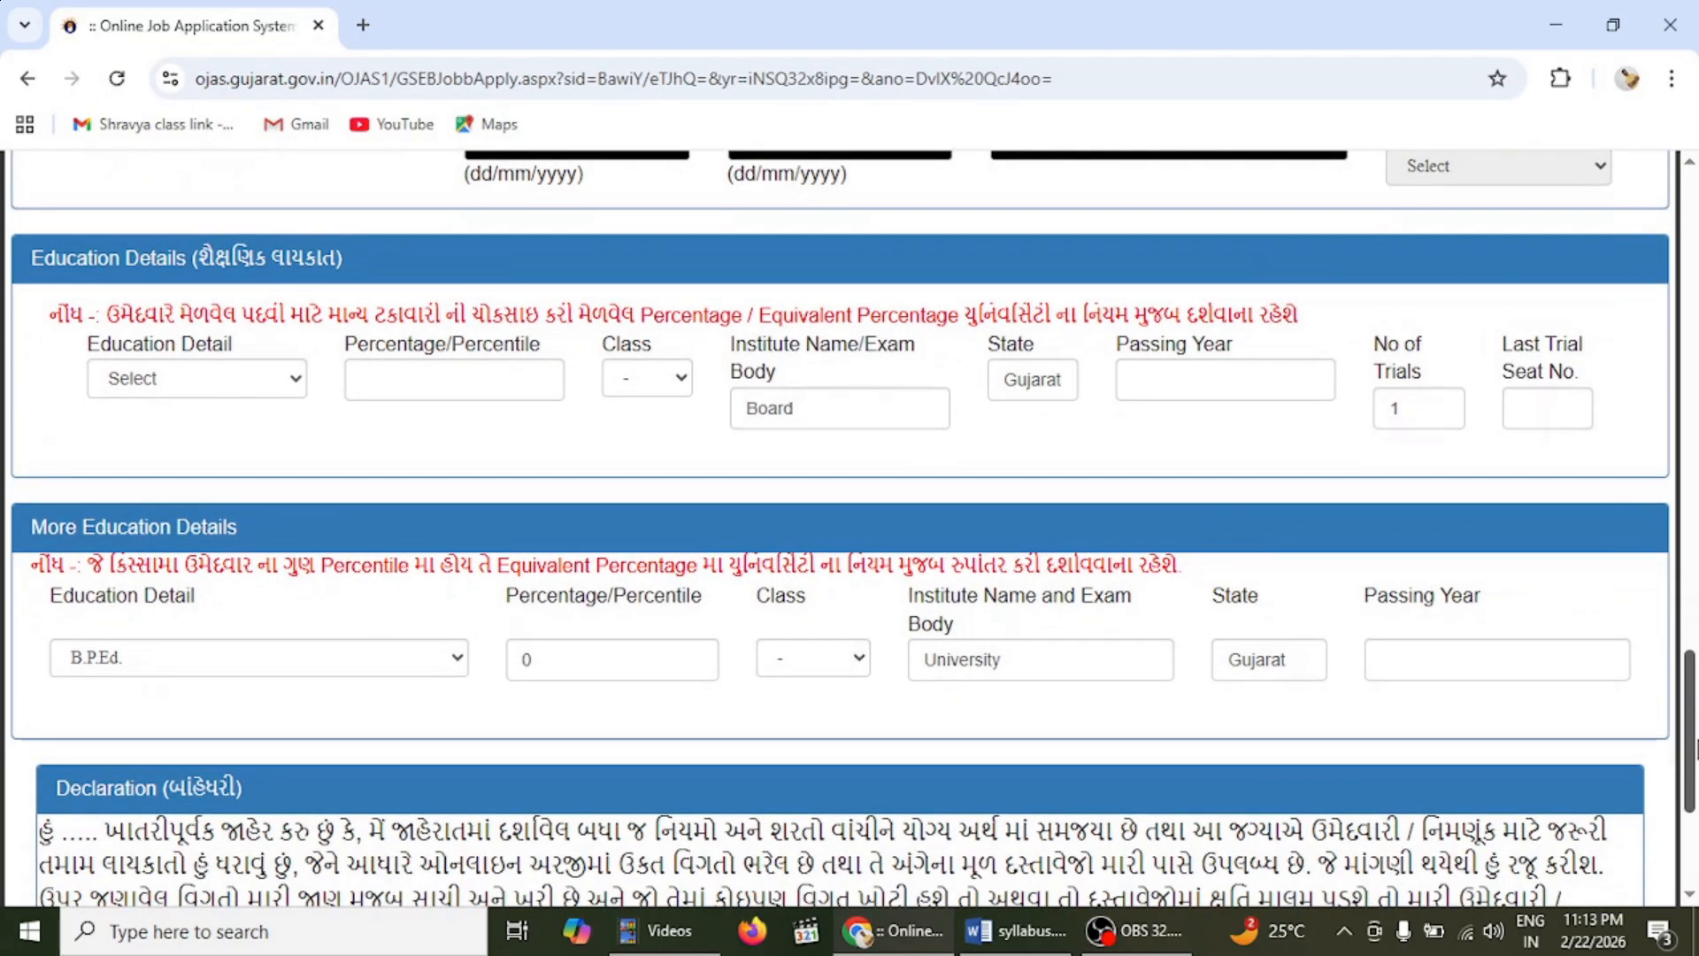
drag(1695, 748, 1695, 750)
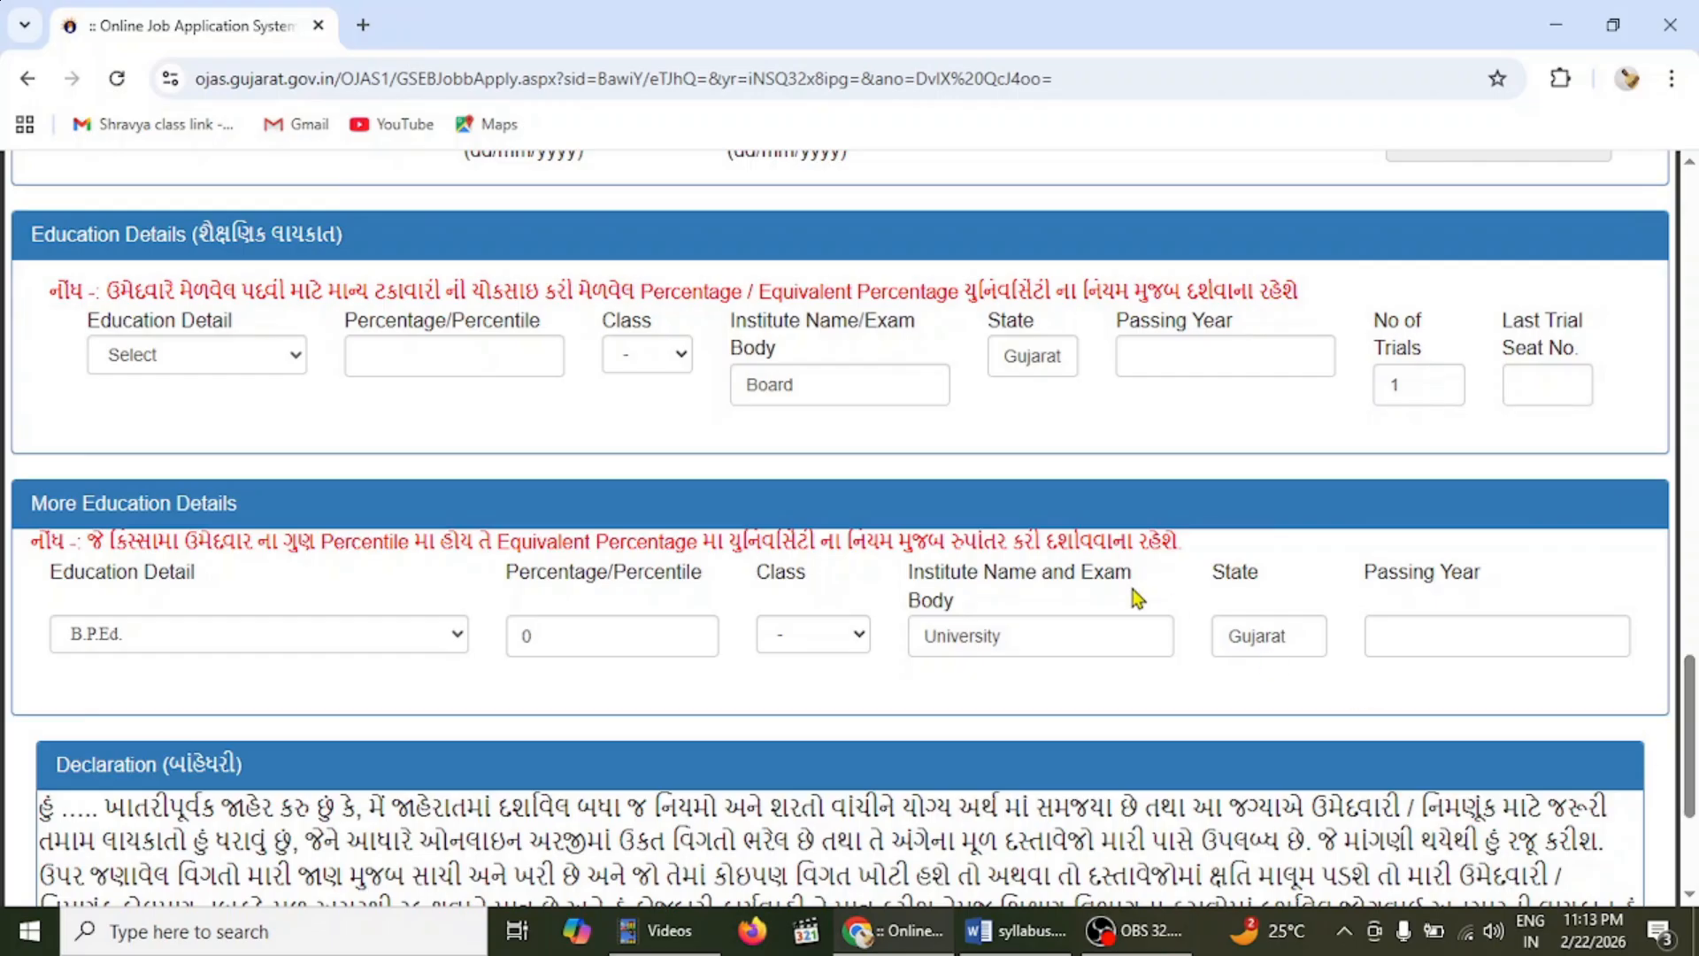
click(240, 378)
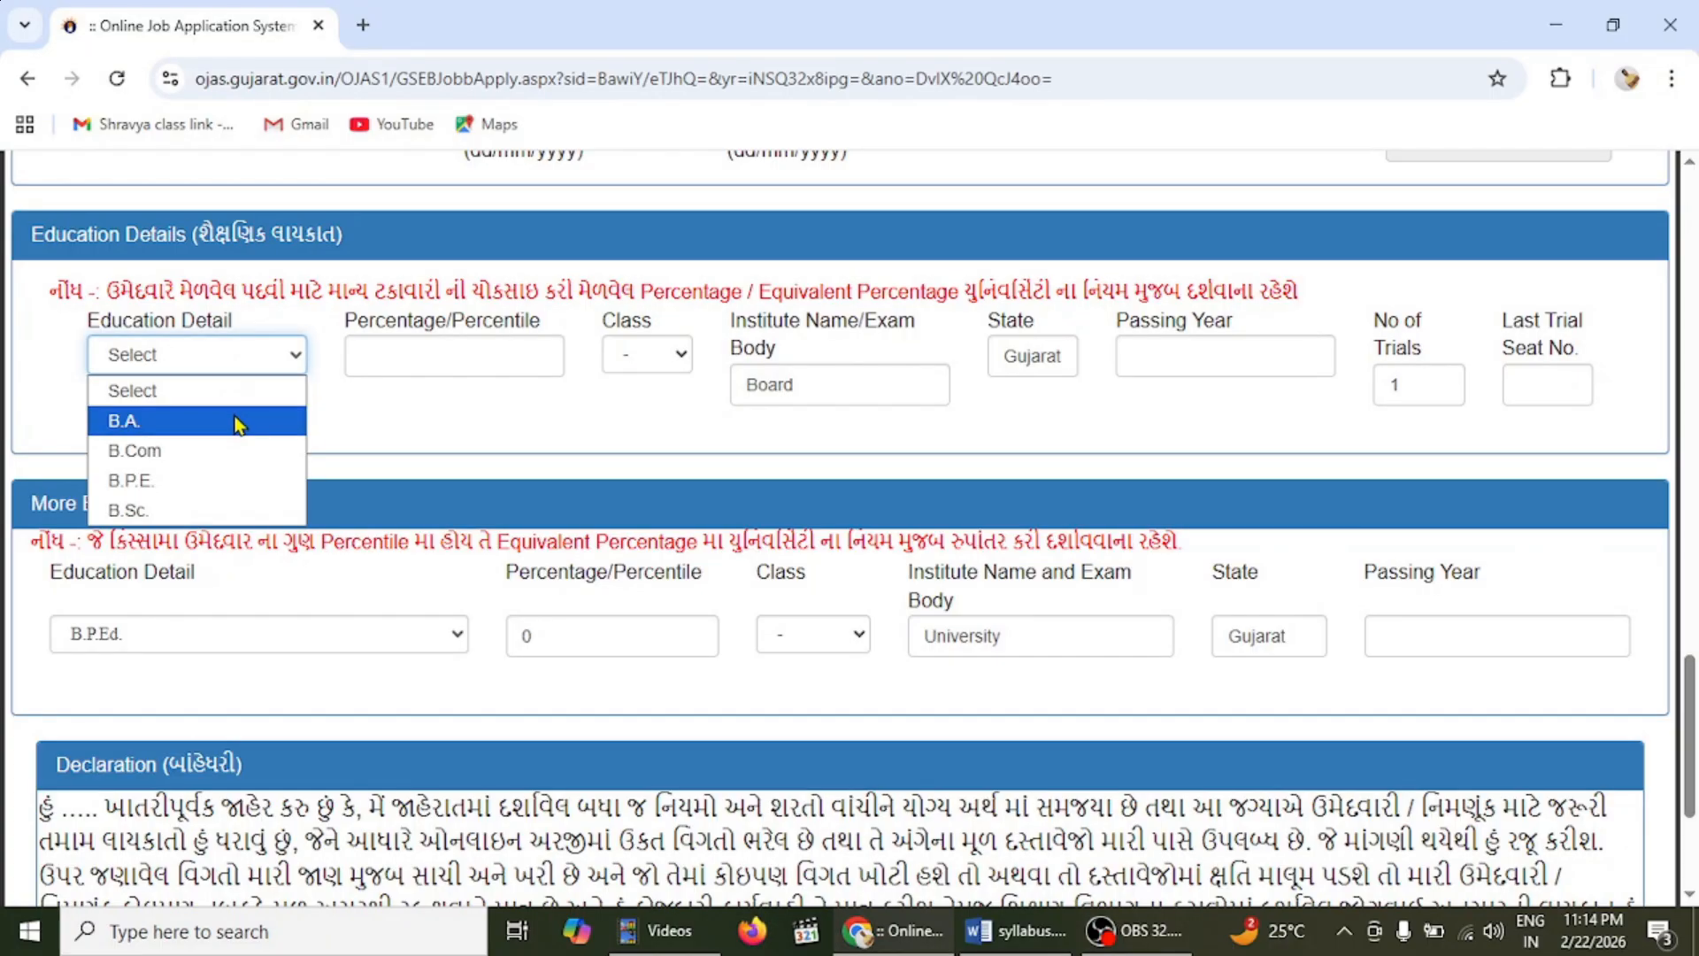
click(425, 421)
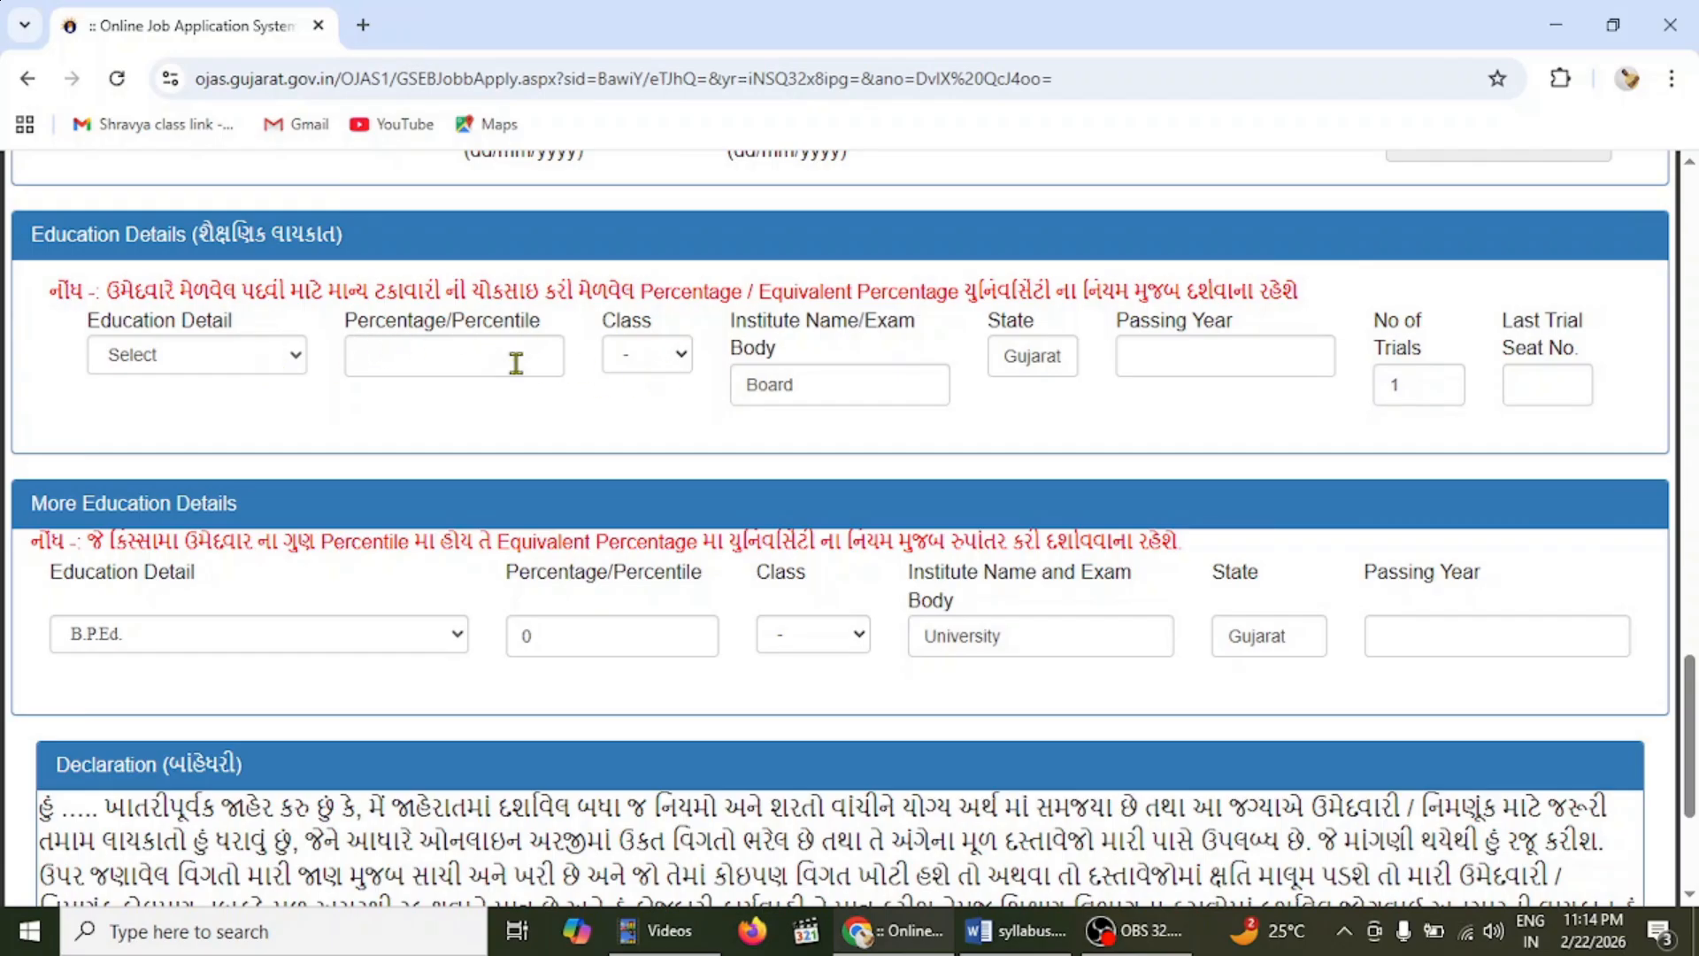
click(453, 356)
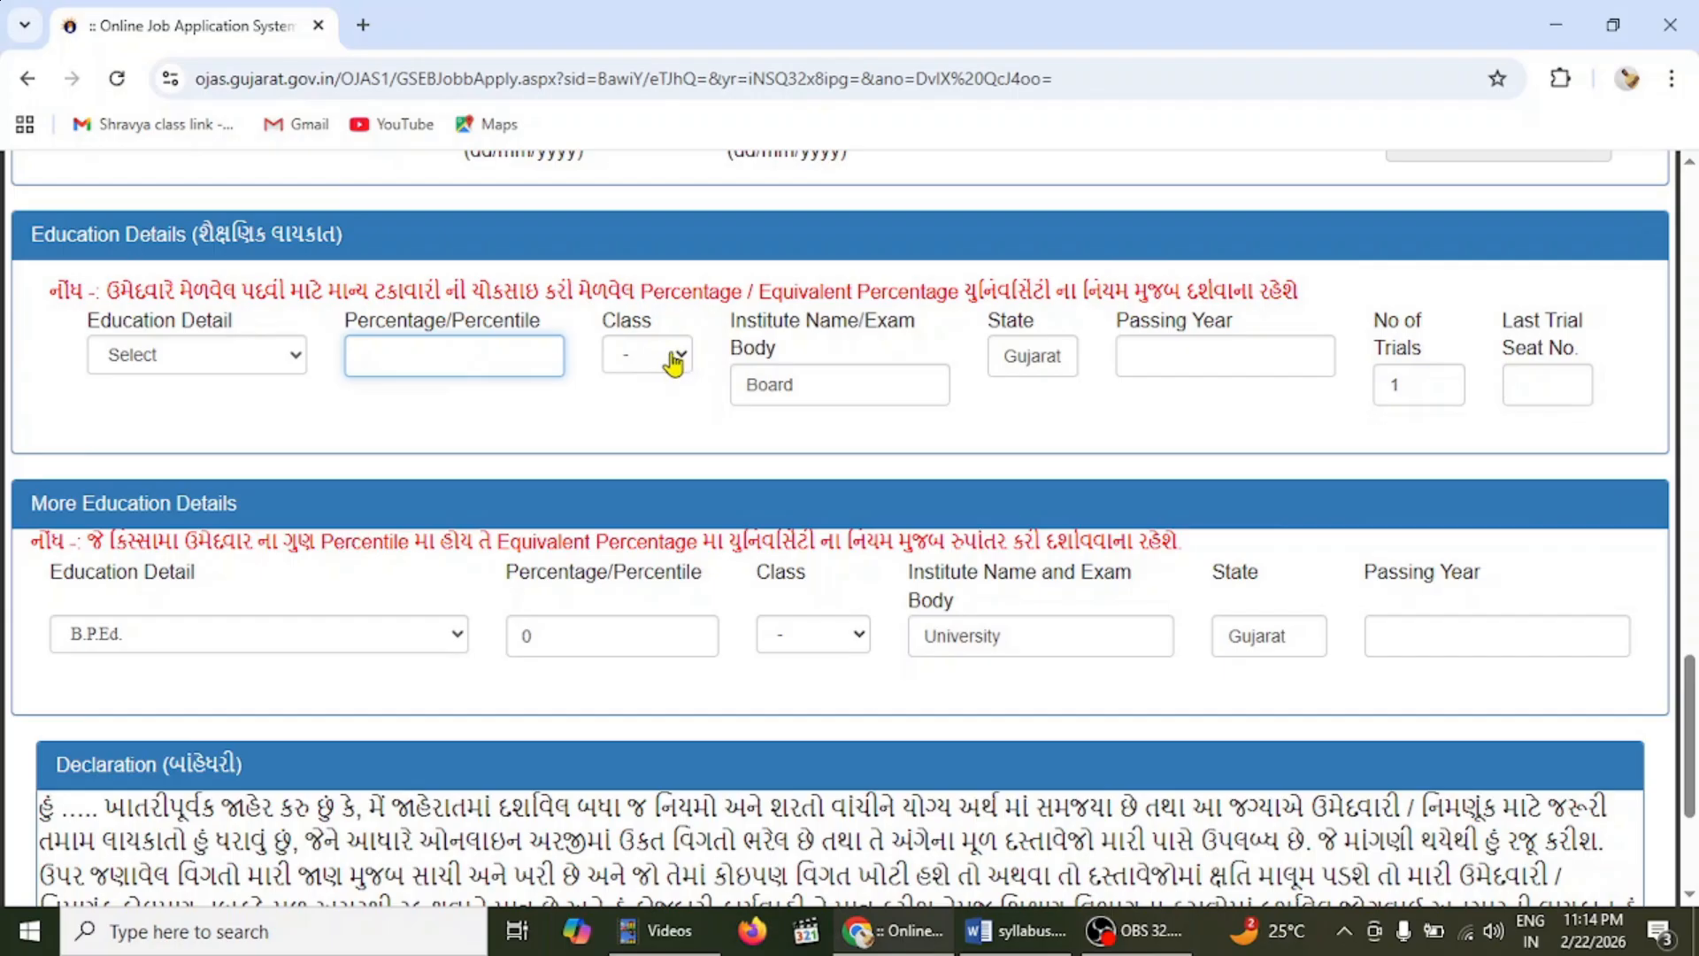
click(680, 357)
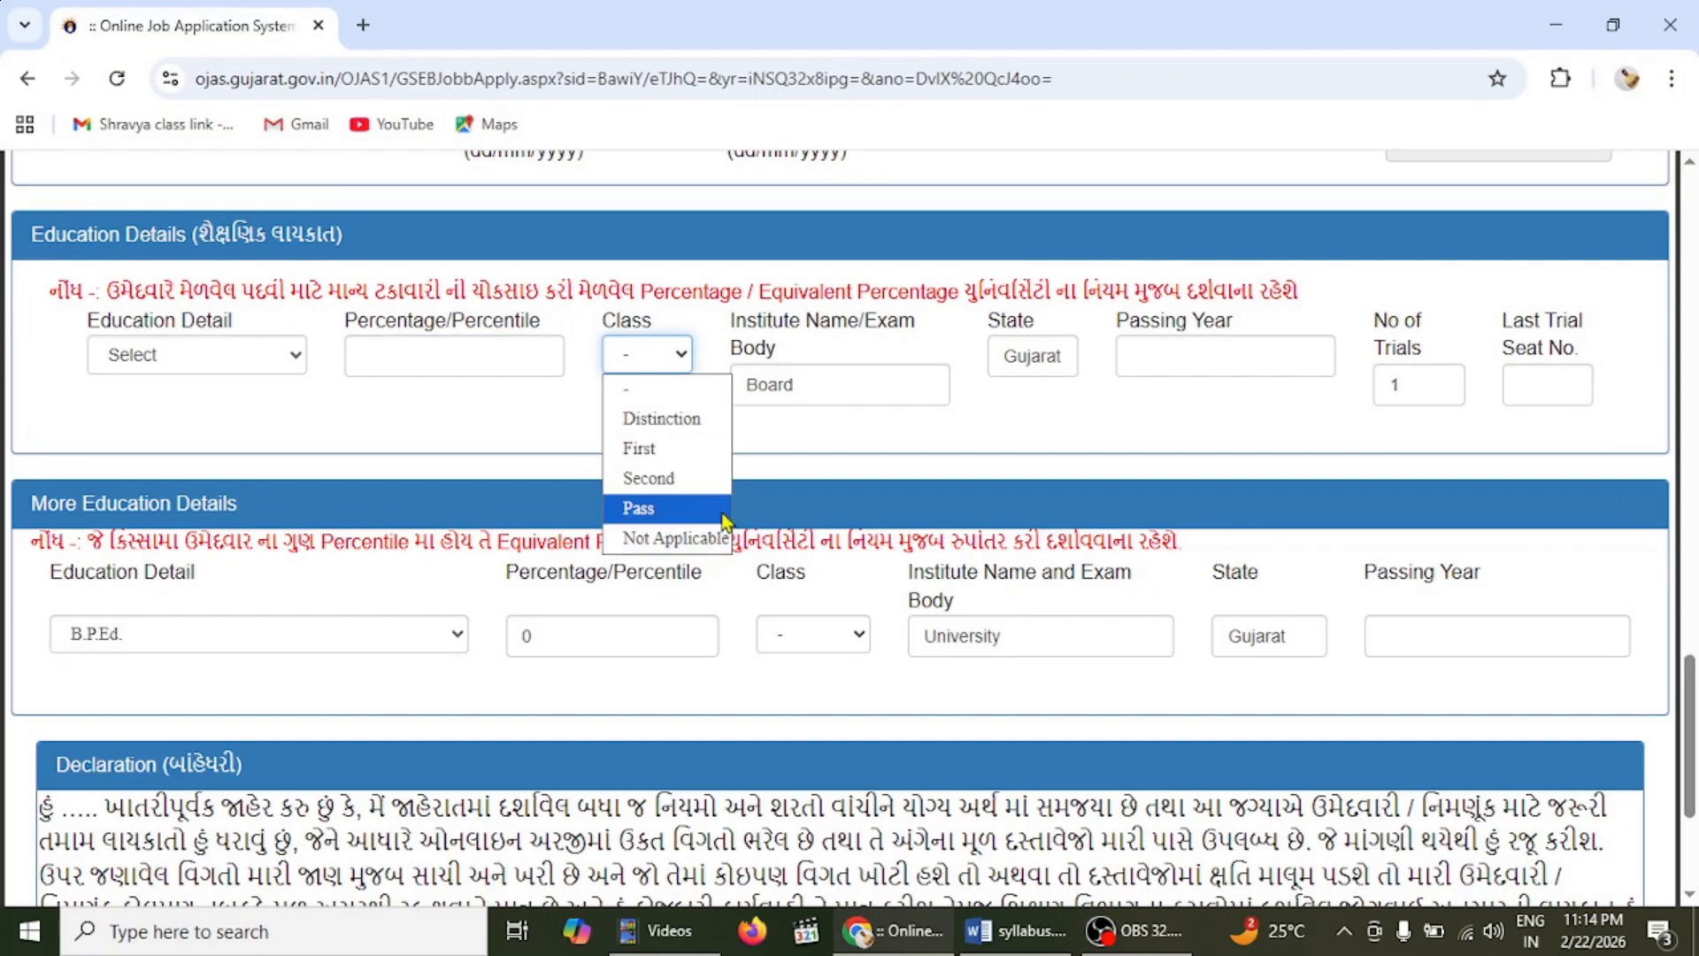
click(809, 432)
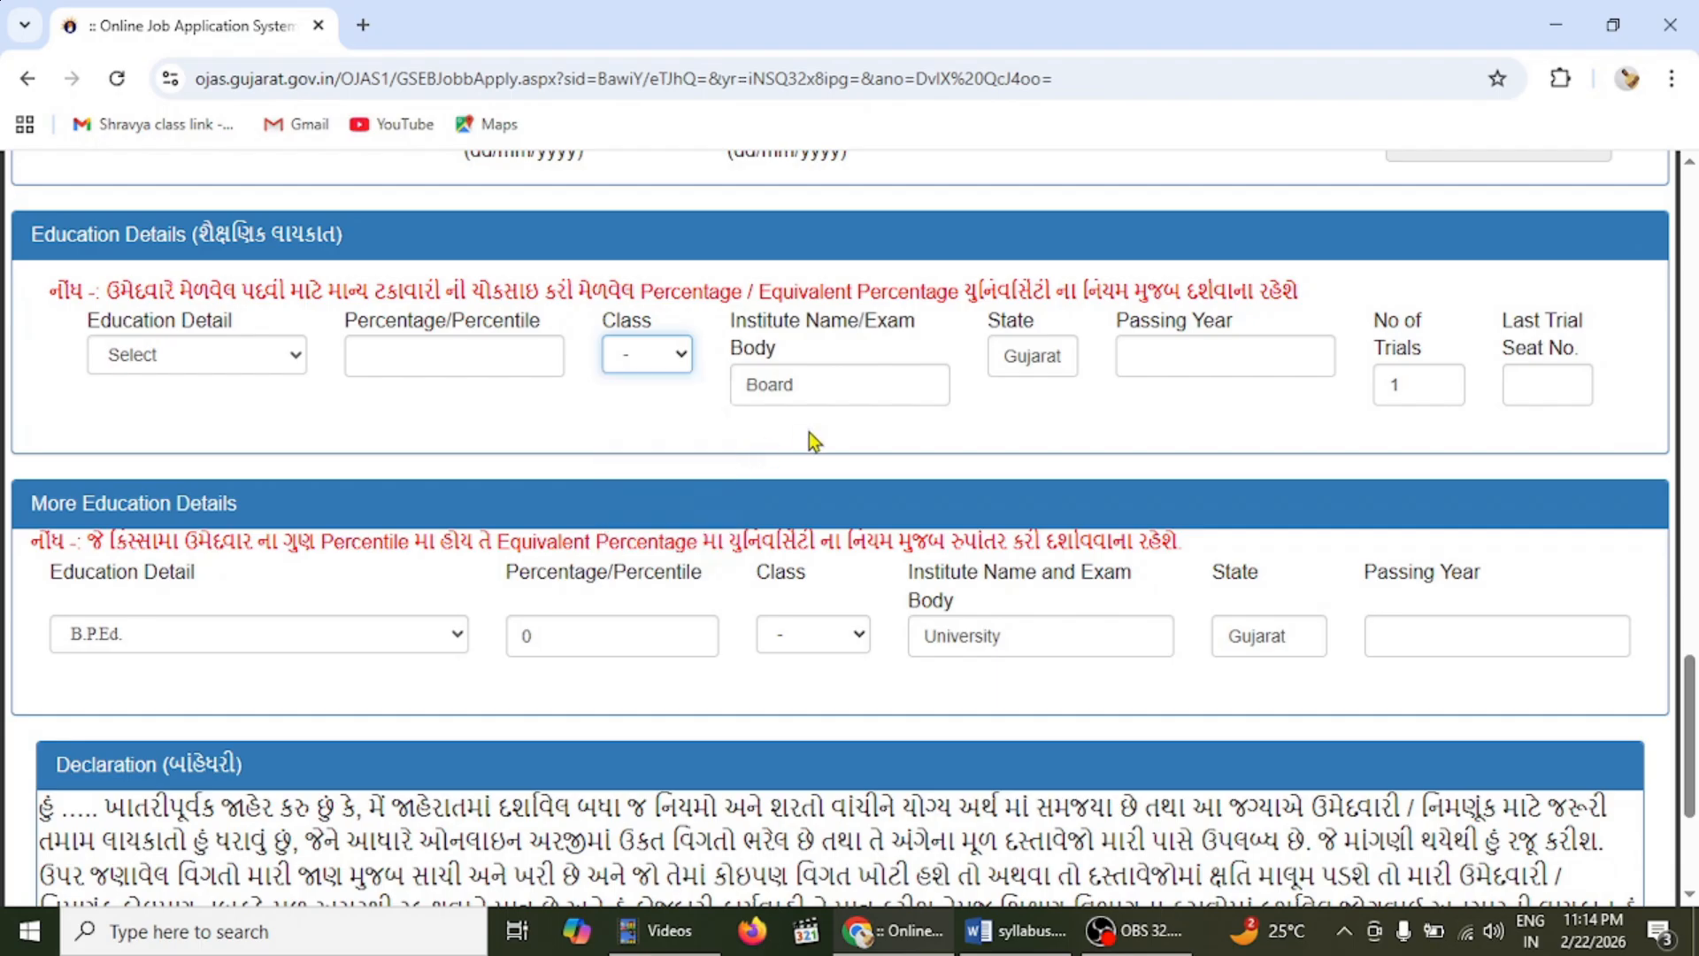
click(852, 384)
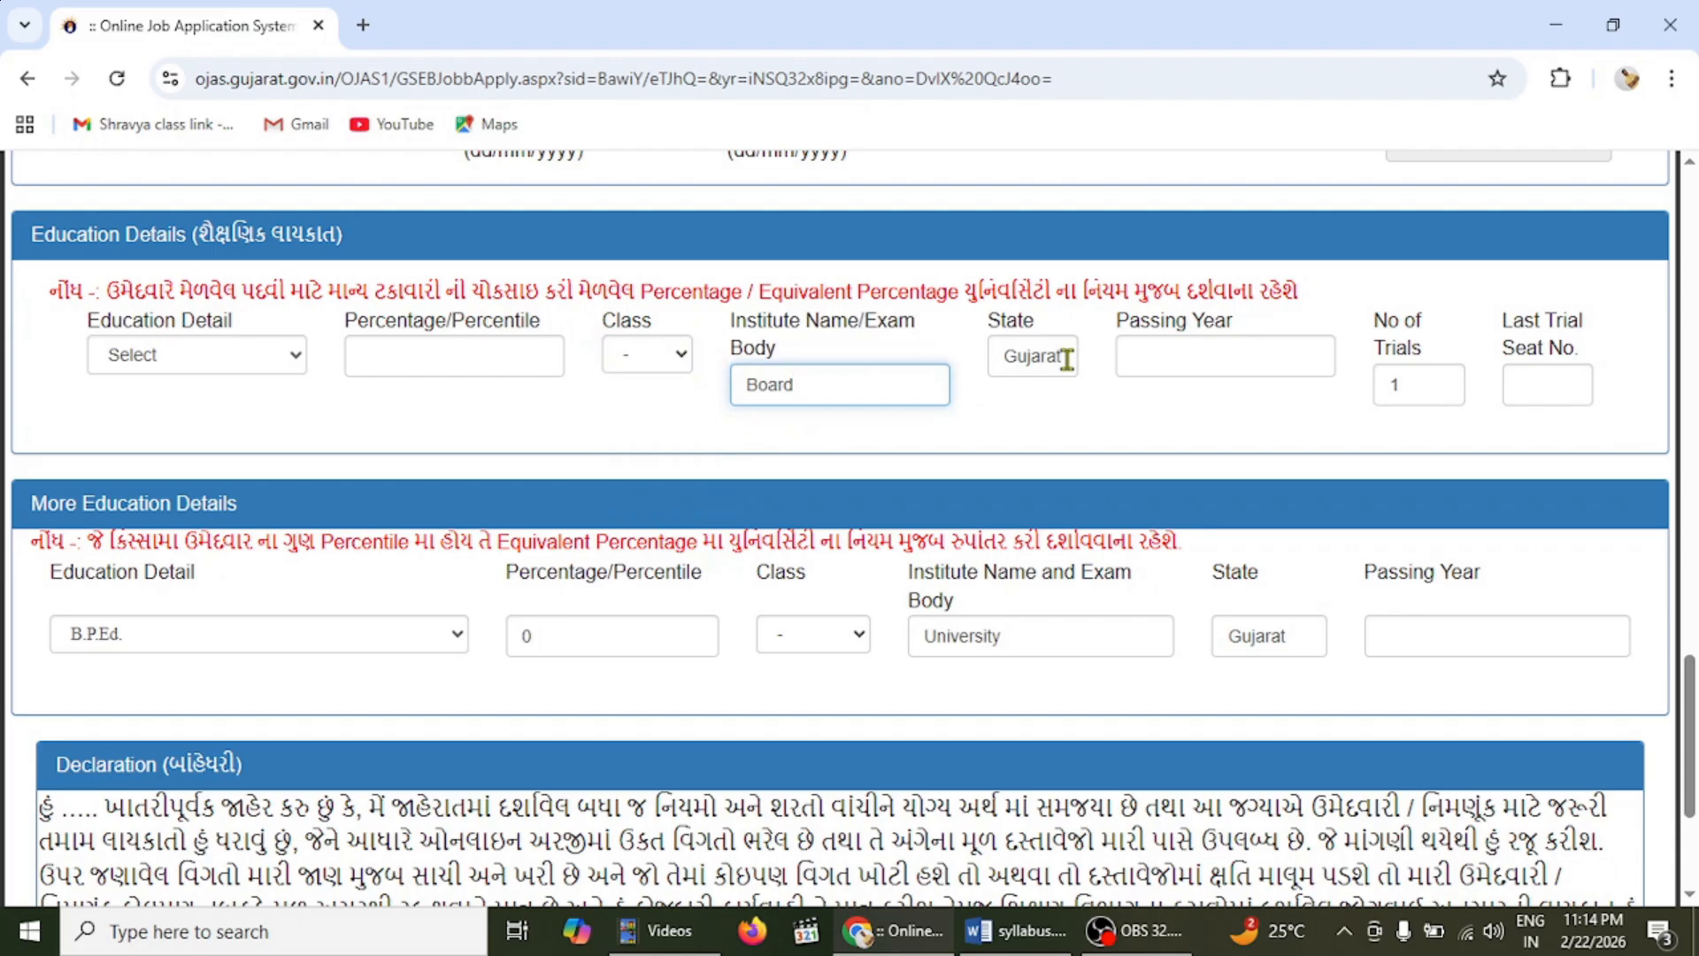
click(1209, 367)
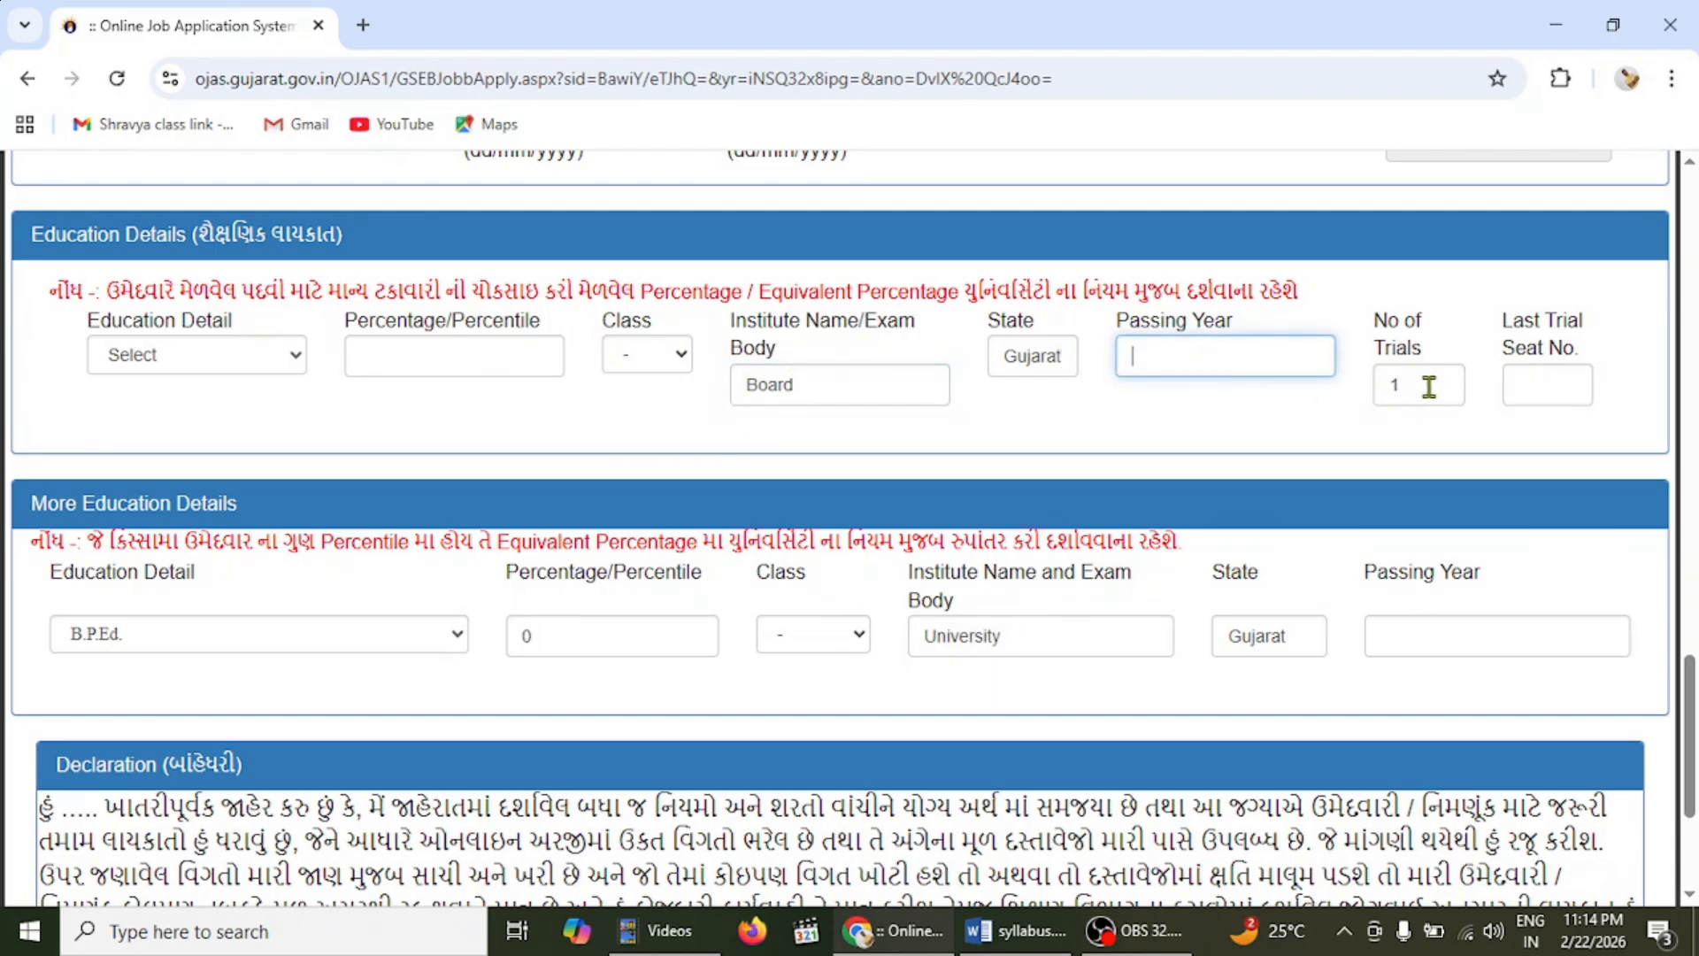
click(1557, 384)
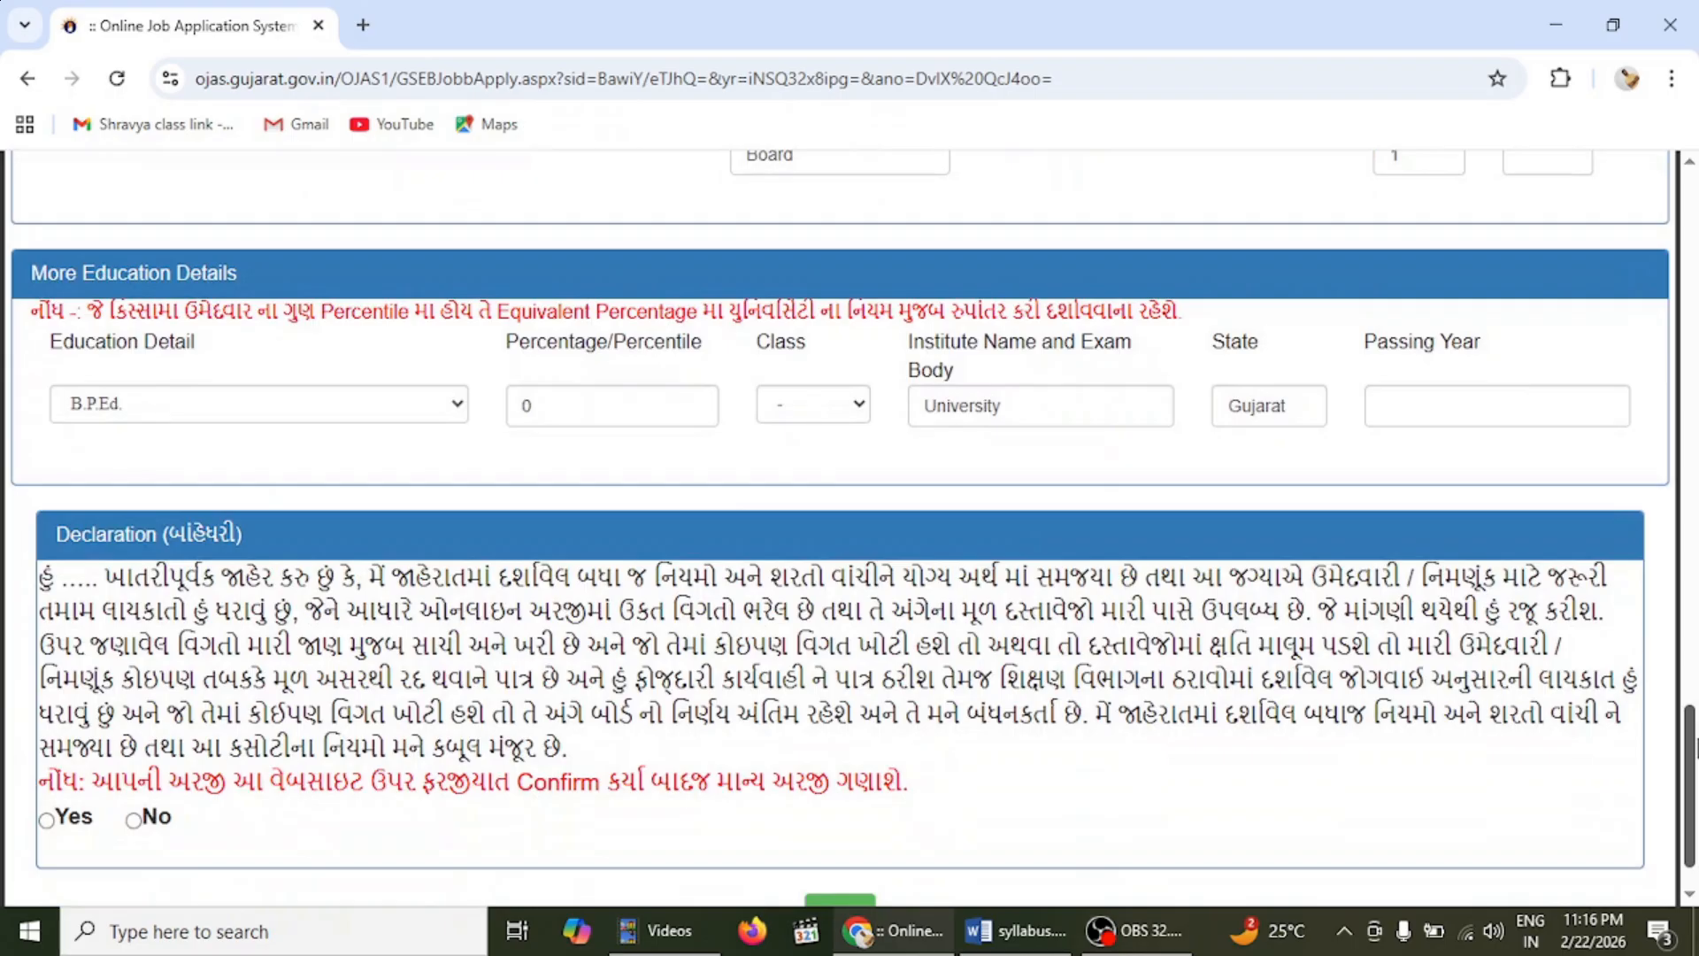
- Open the Education Detail dropdown in the More Education Details row
click(316, 414)
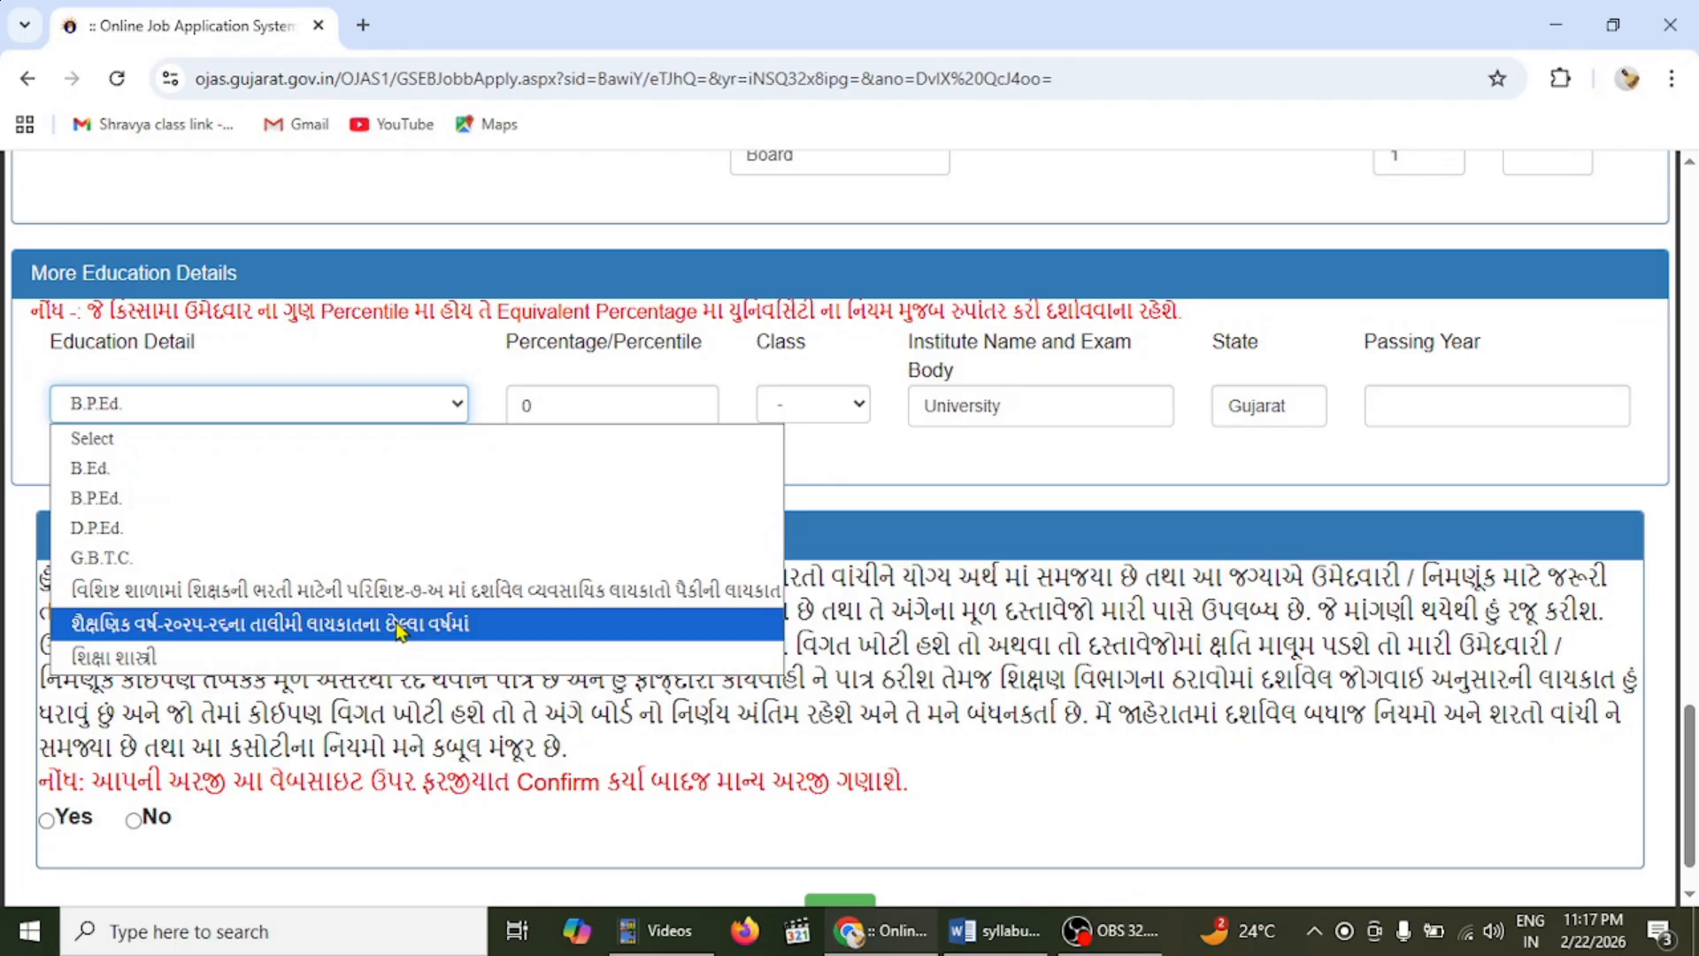
- Select the 2025-26 final-year training qualification, leaving percentage 0, class unchanged and passing year blank
click(400, 631)
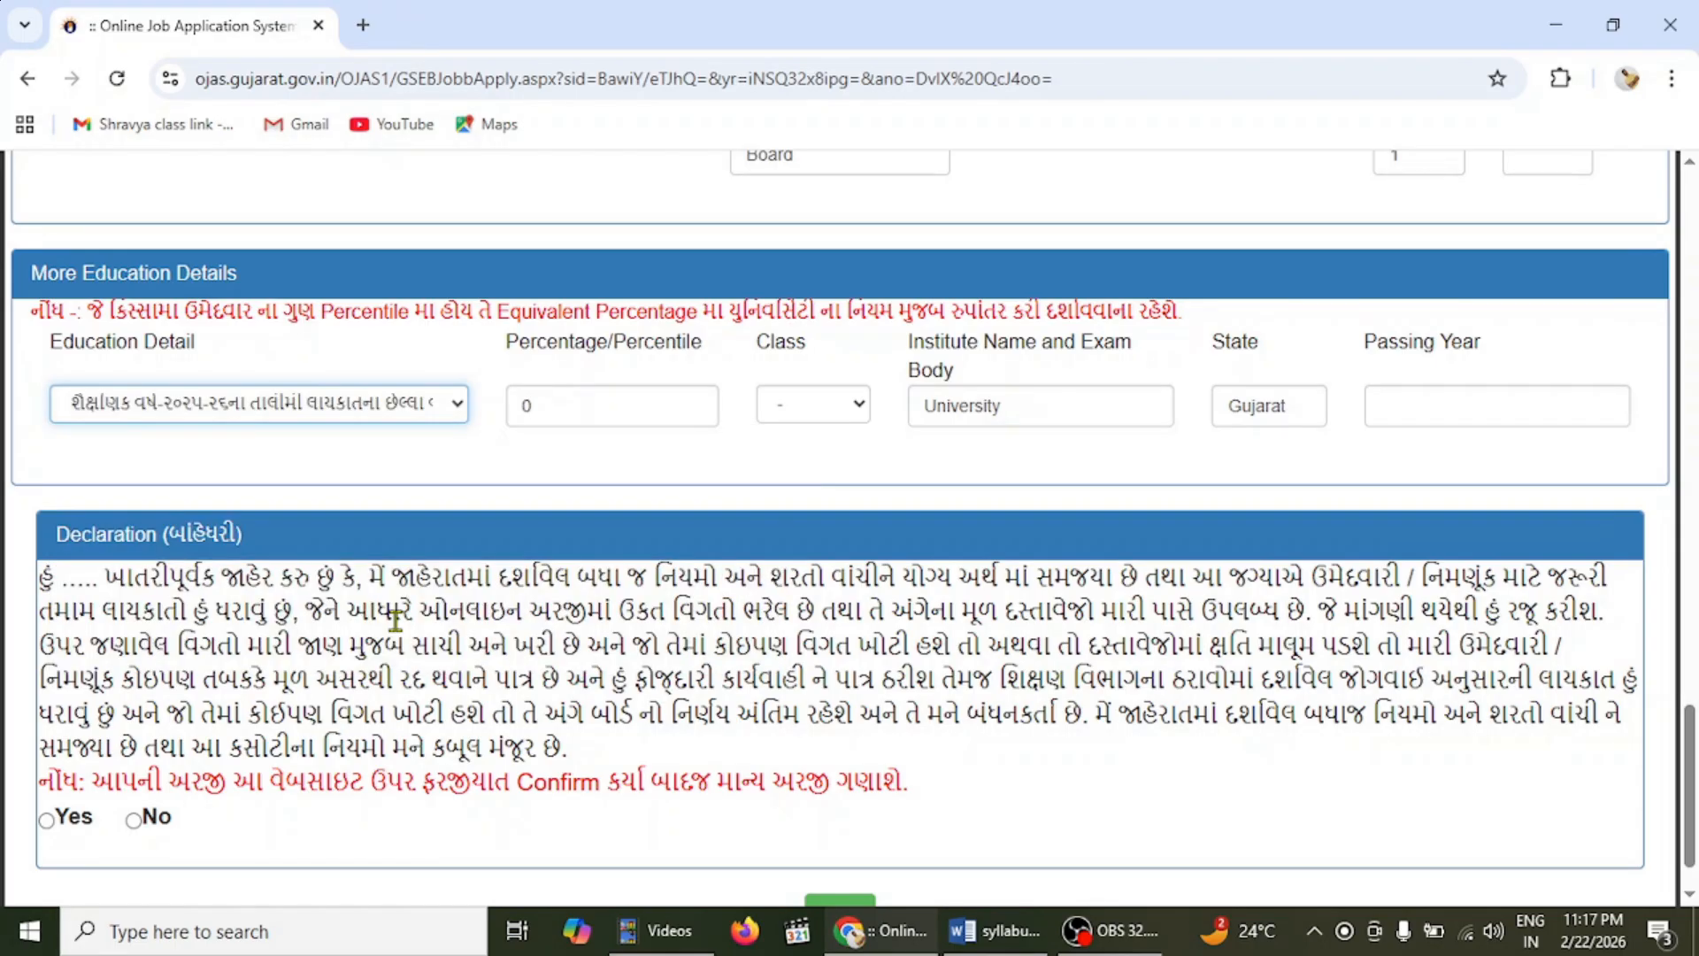
click(648, 402)
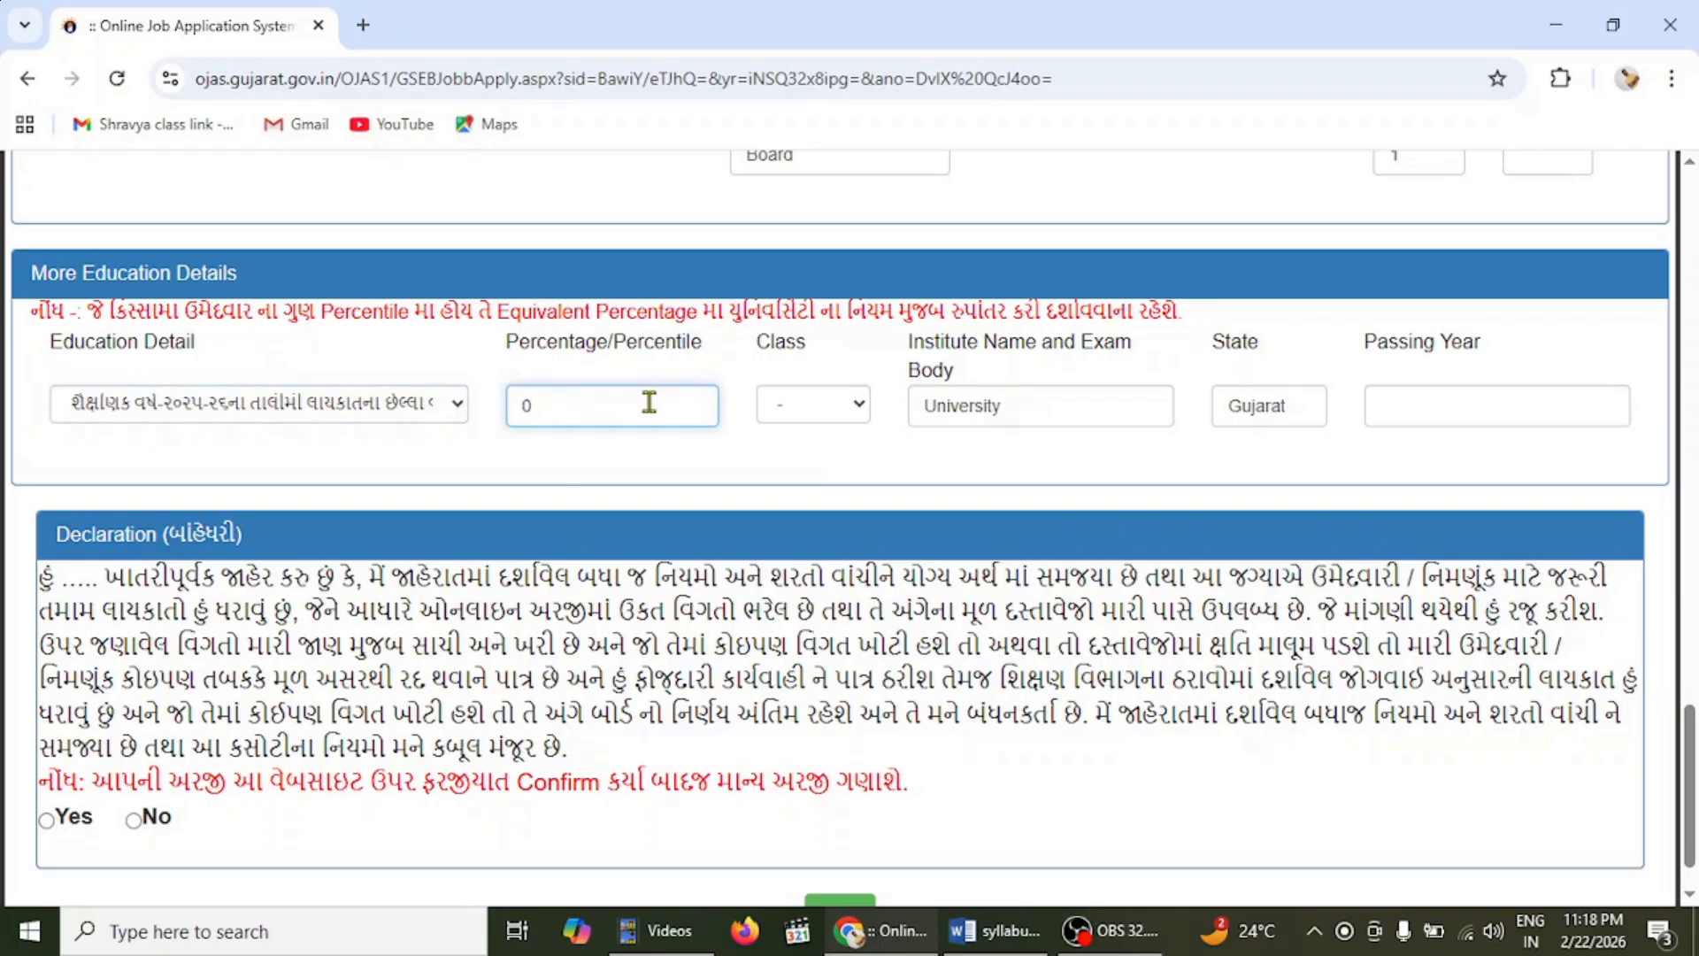
click(821, 412)
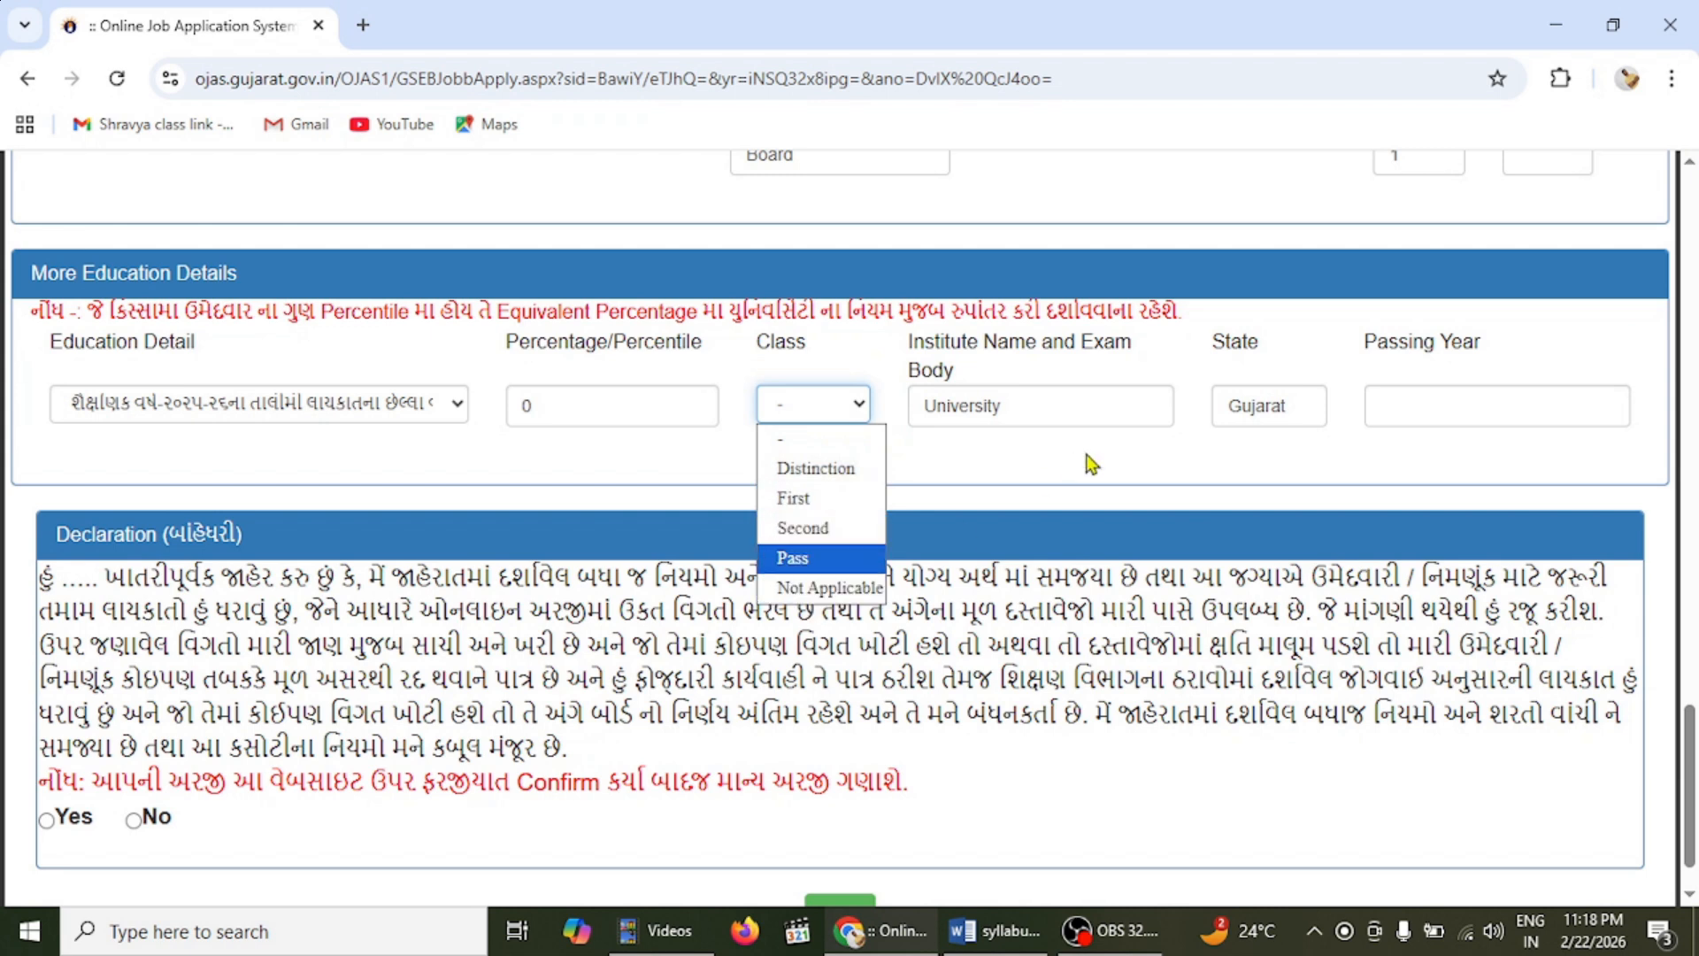
click(1113, 457)
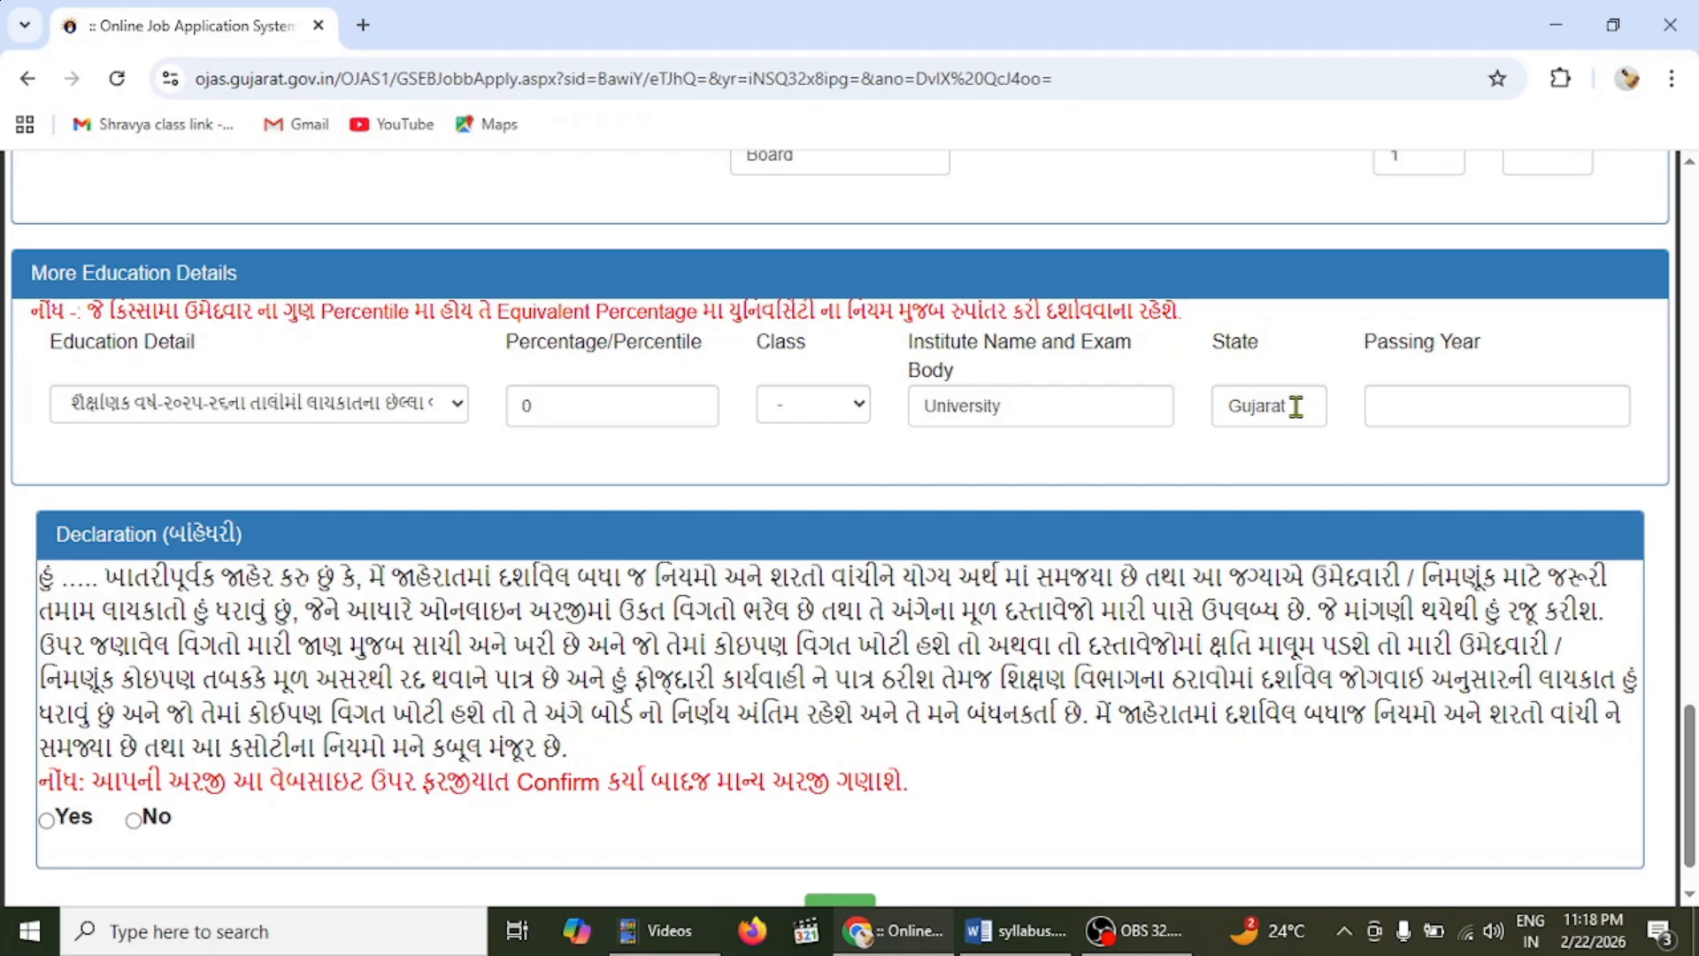
click(1473, 403)
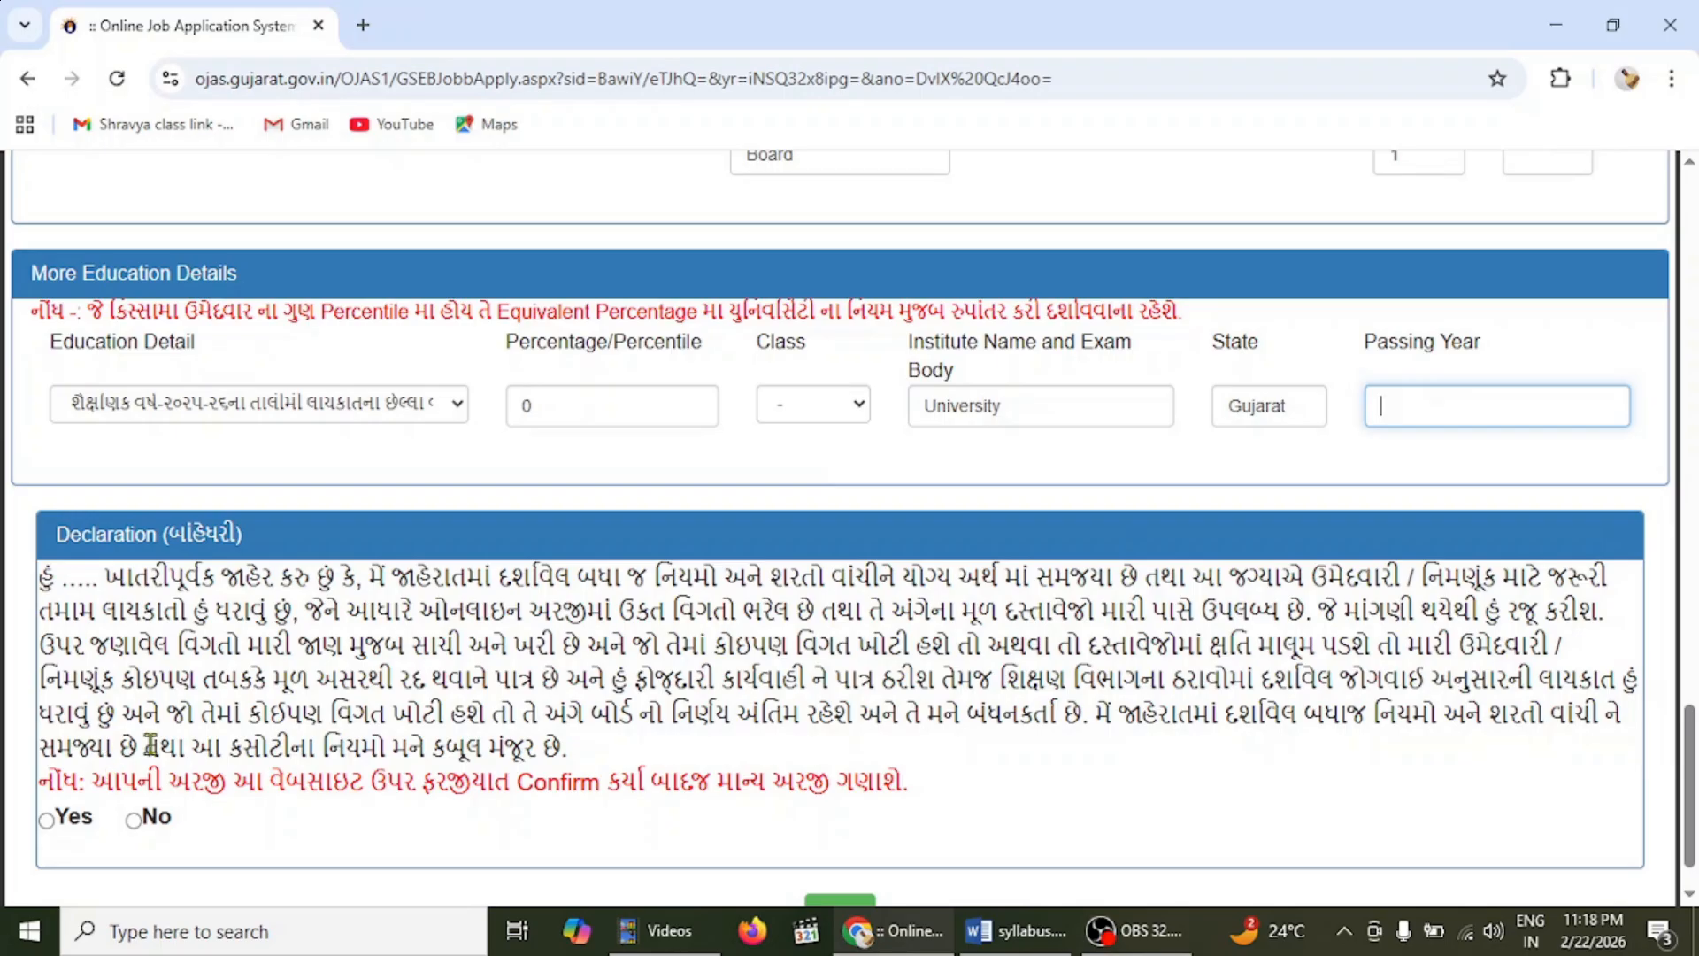
- Select Yes under Declaration and save the TAT (Secondary) application
scroll(1688, 761, down, 1)
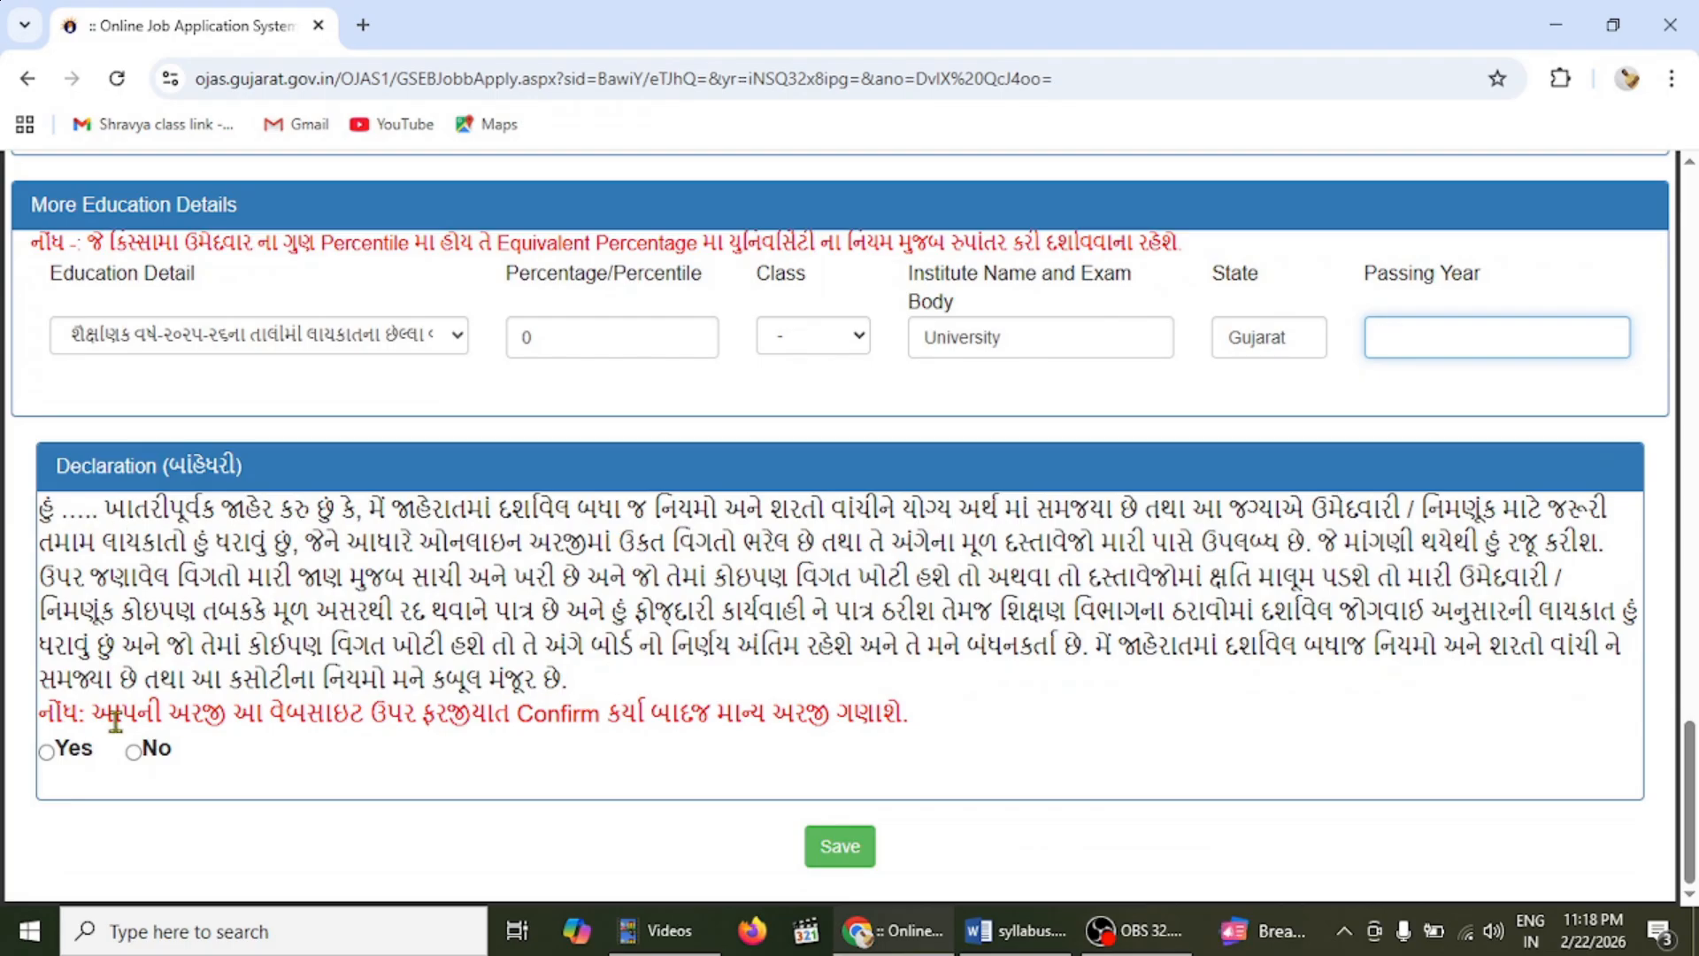
click(46, 752)
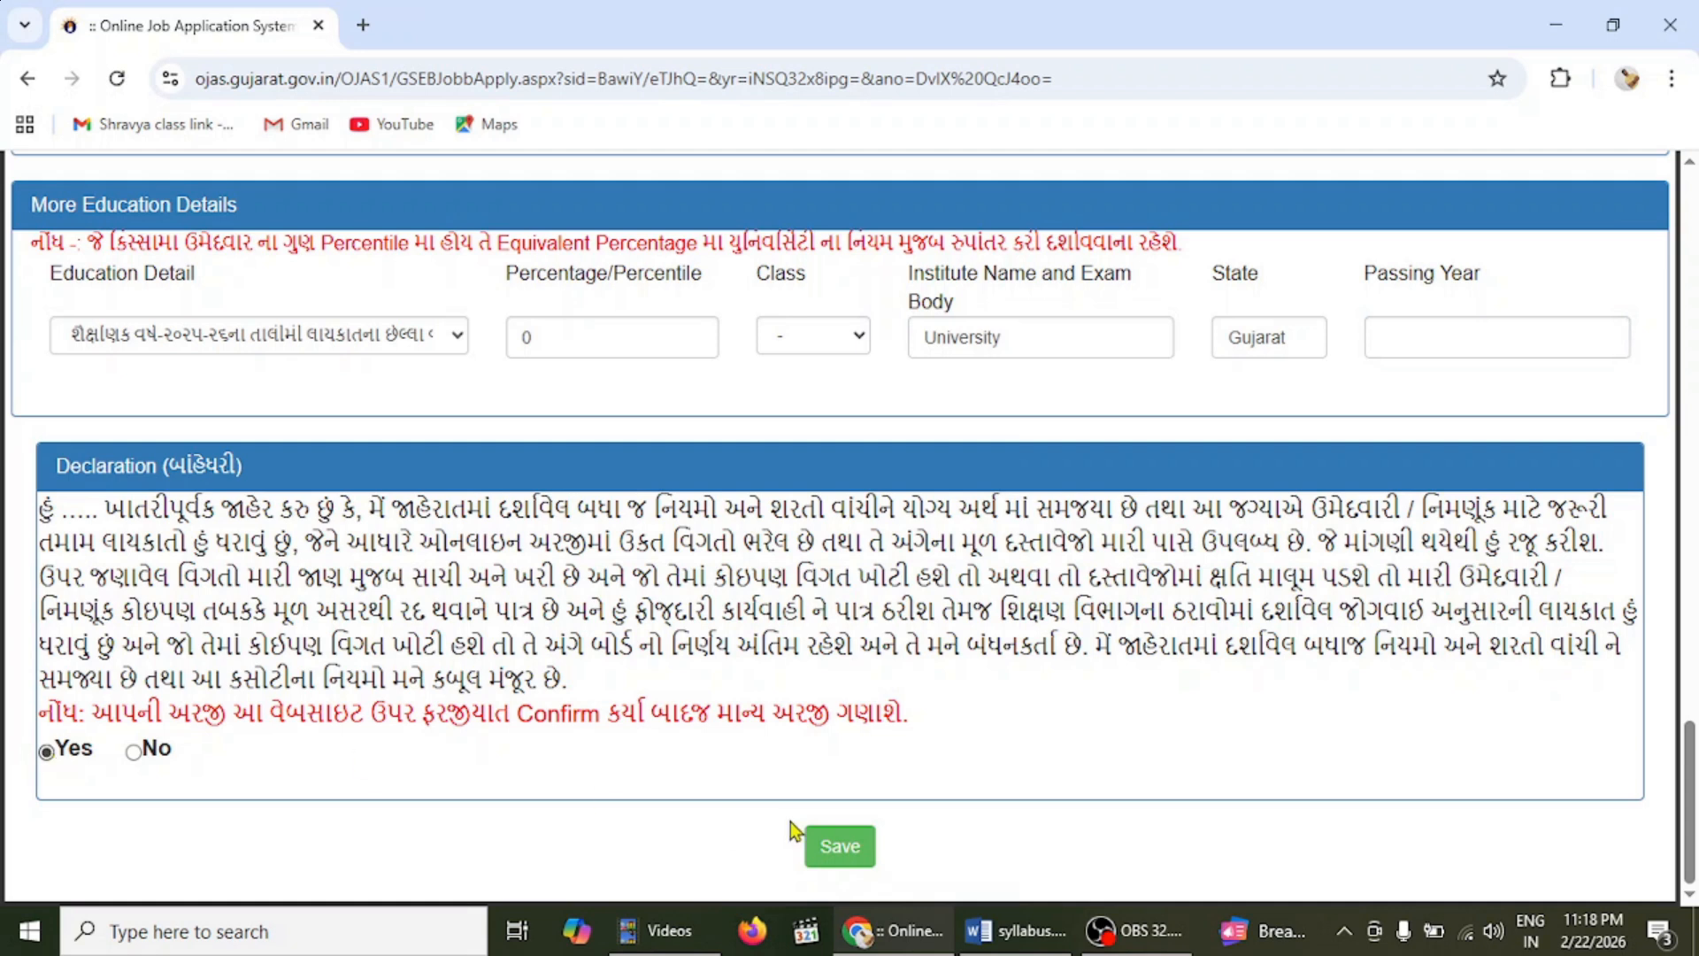
click(858, 846)
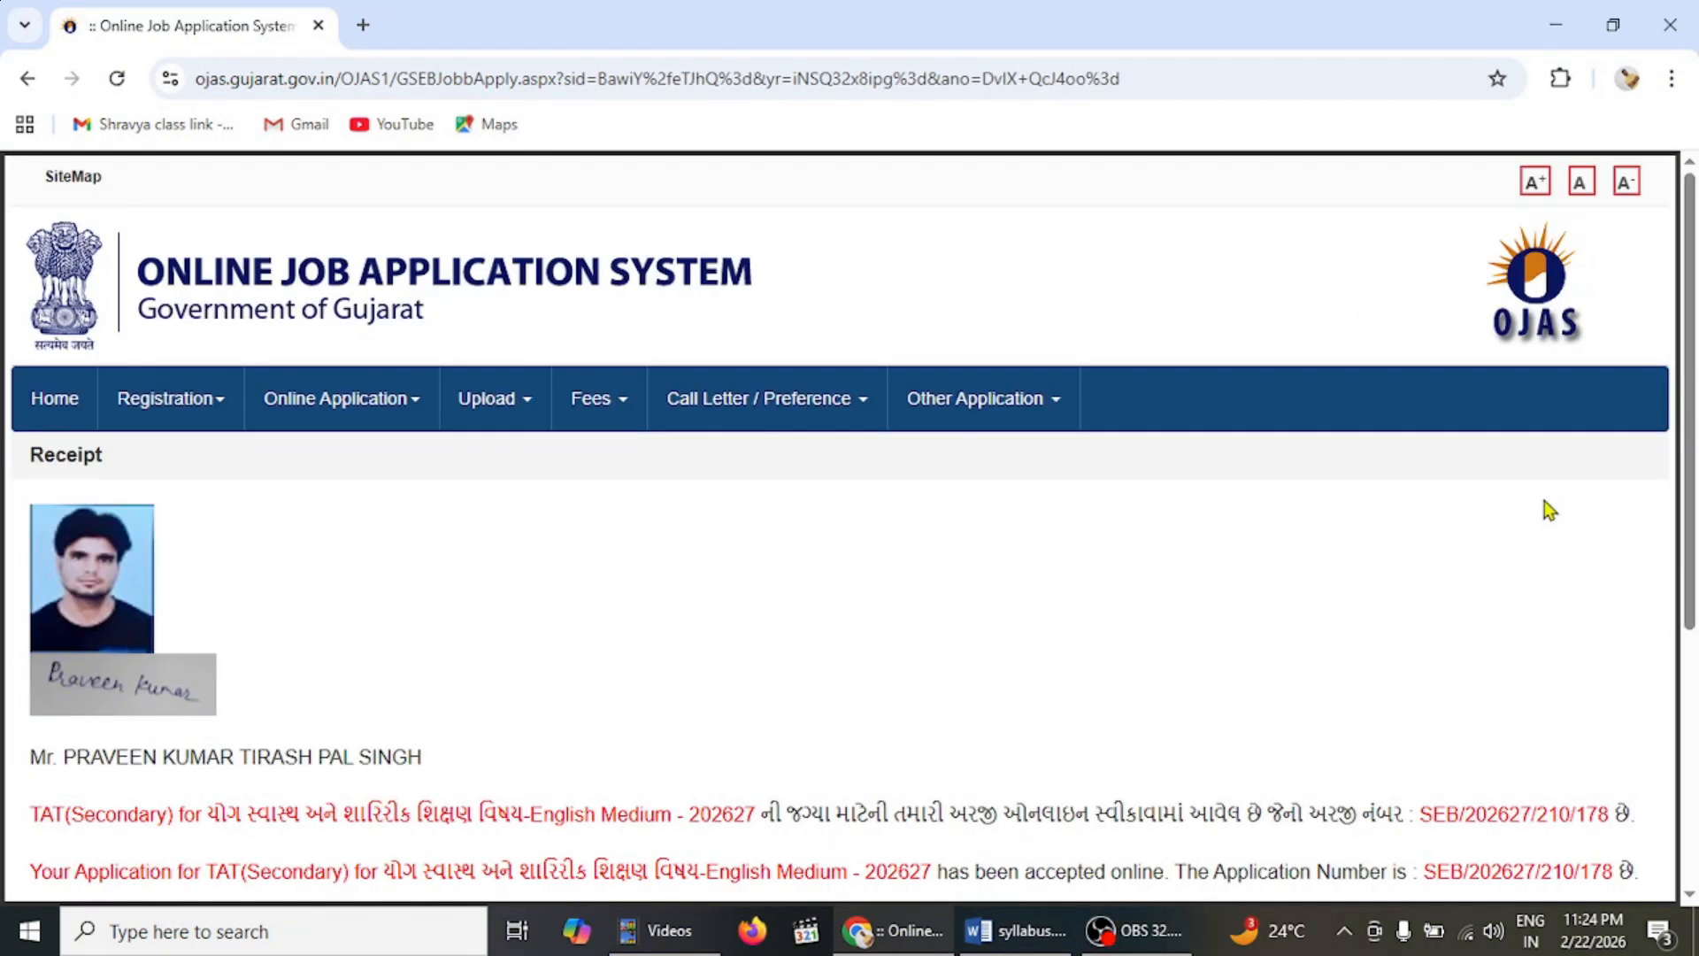
- From the receipt, go to the Confirm Application page in a new tab
scroll(850, 531, down, 5)
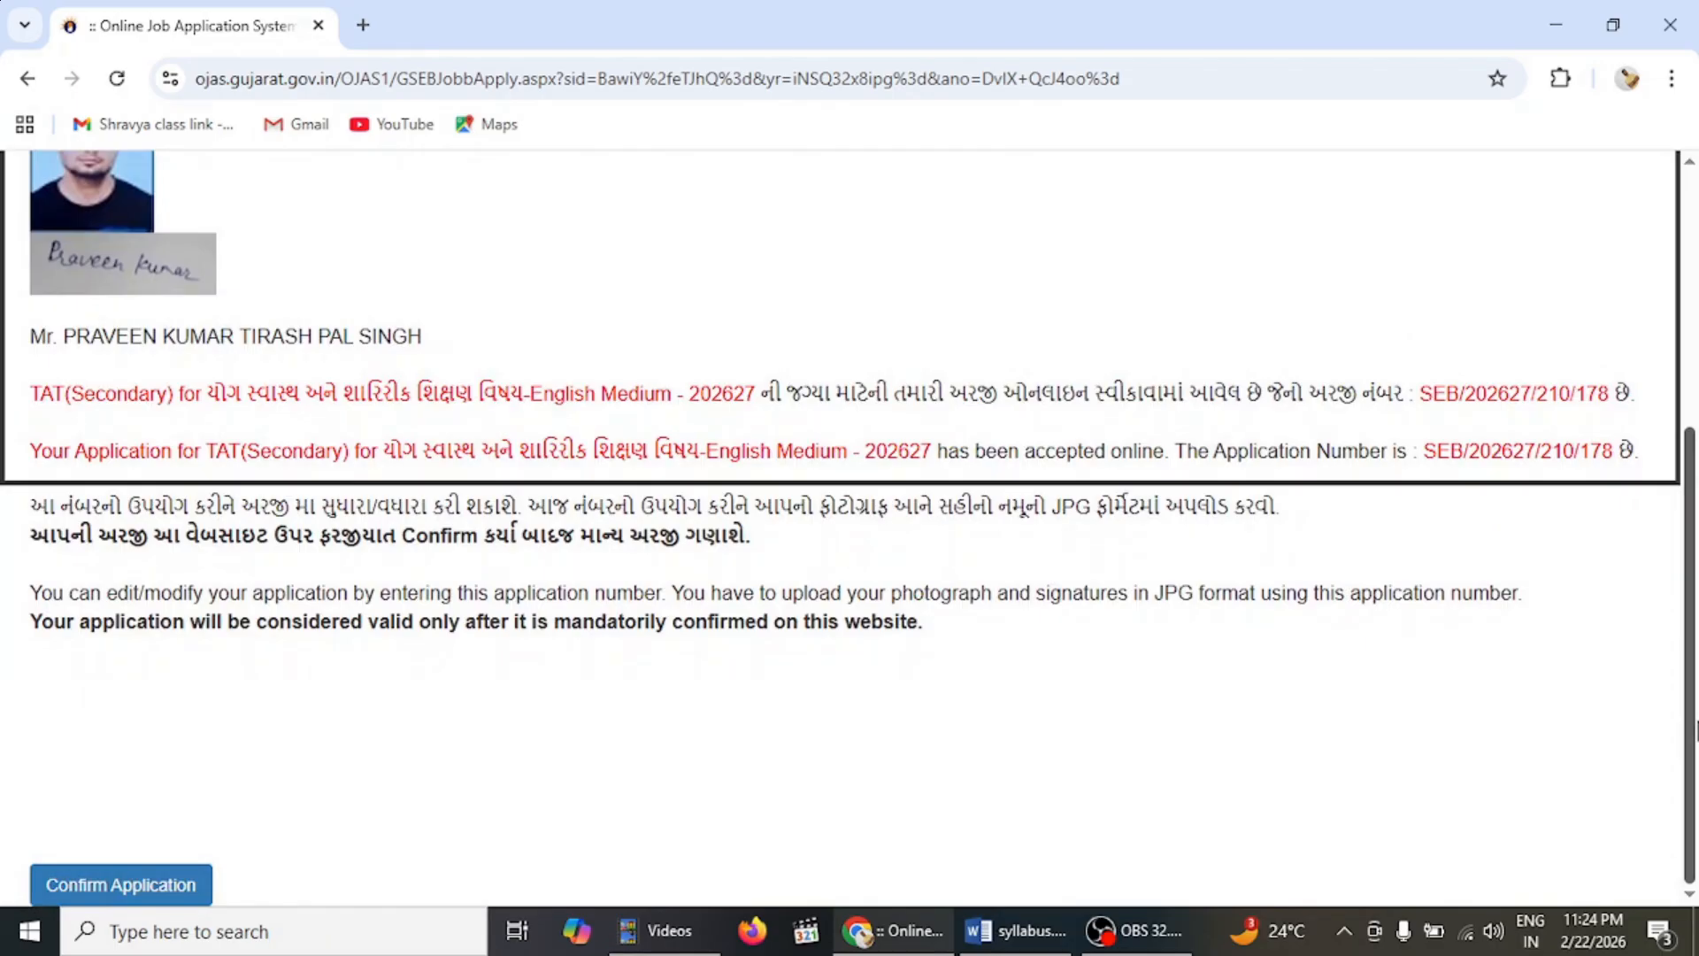
scroll(850, 494, up, 2)
scroll(850, 494, down, 2)
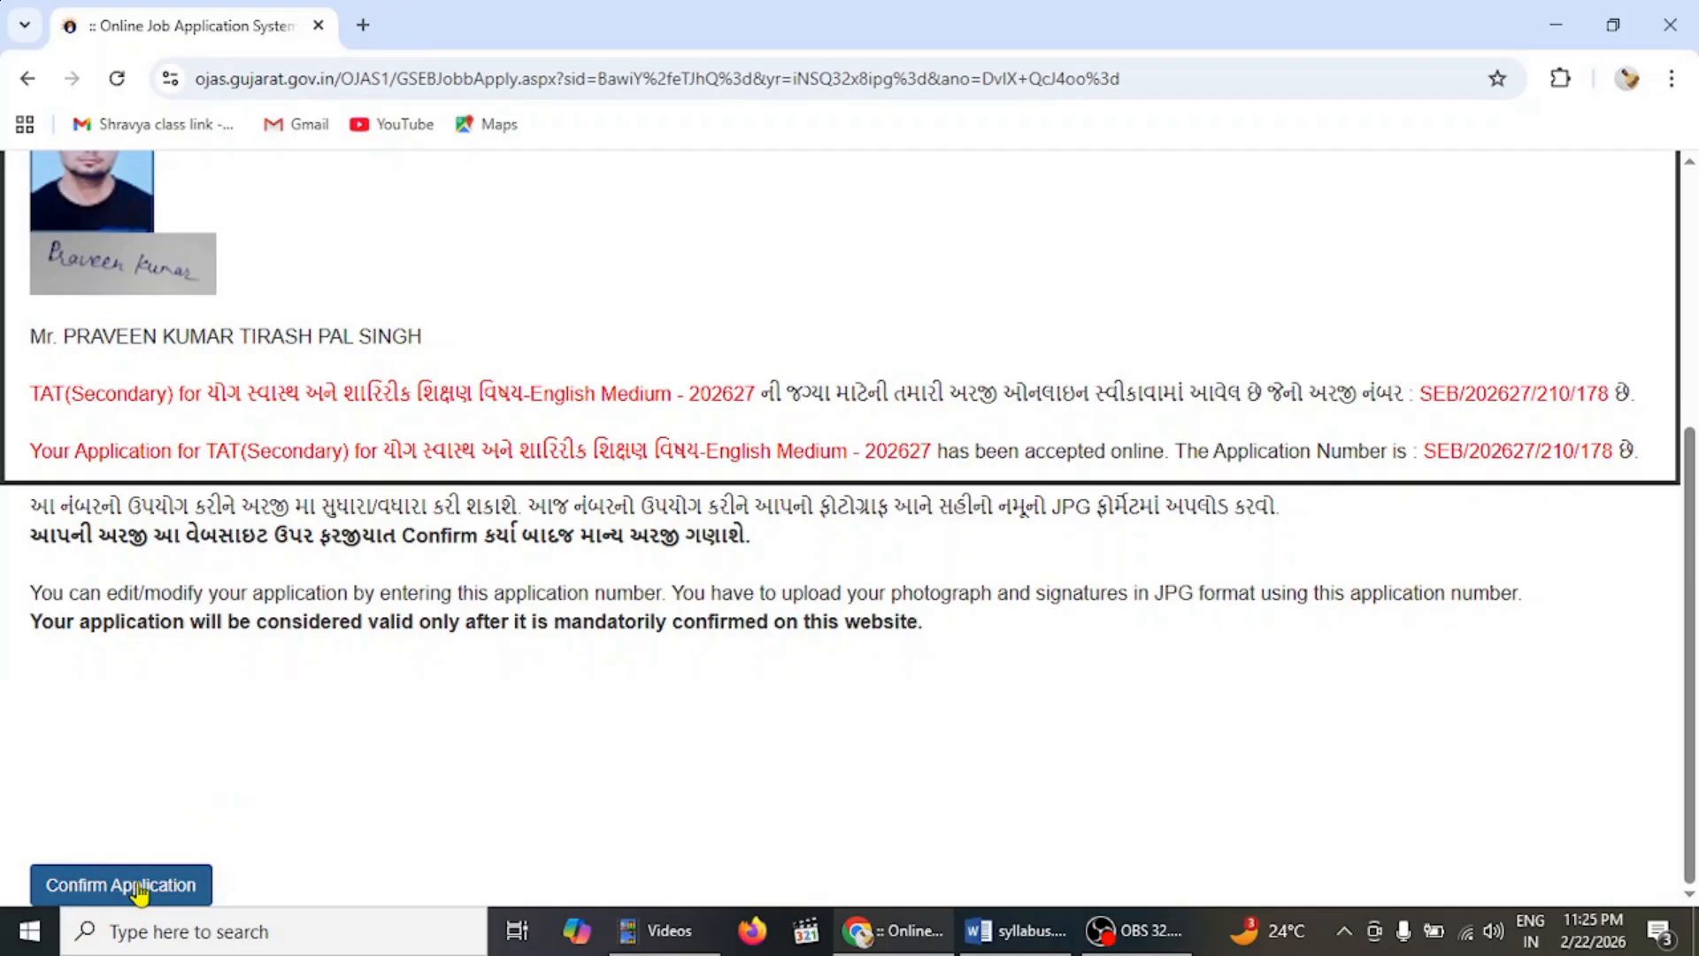
click(140, 887)
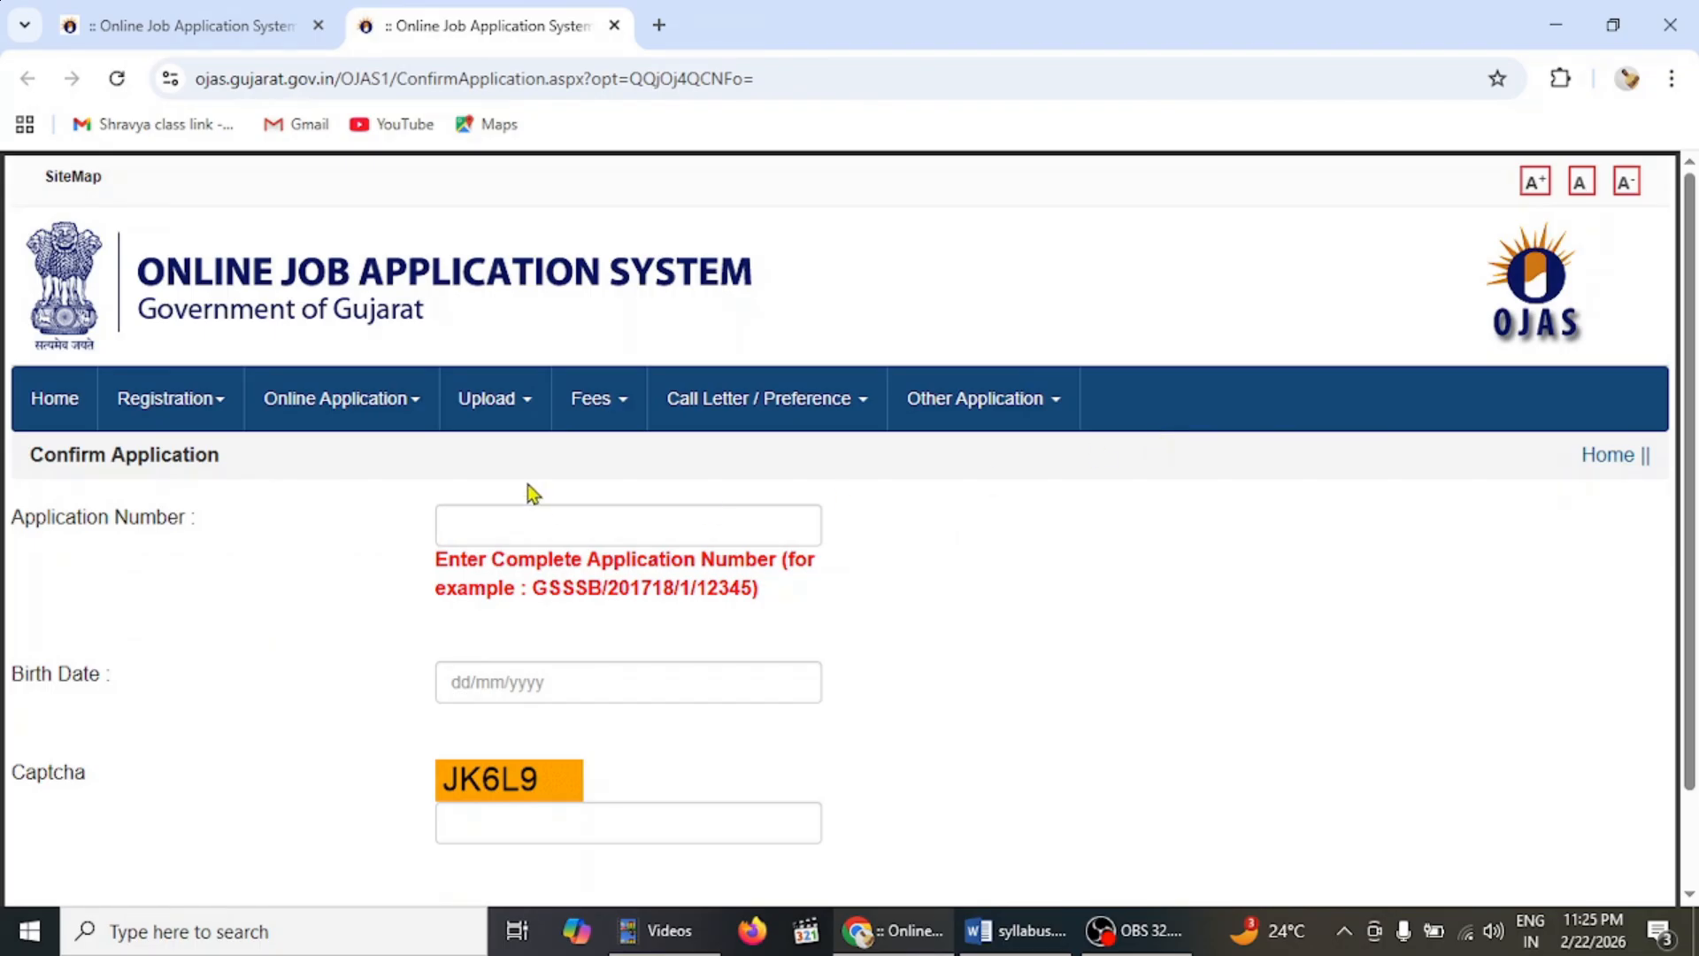
- Enter the application number and the applicant's birth date on the Confirm Application page
click(506, 531)
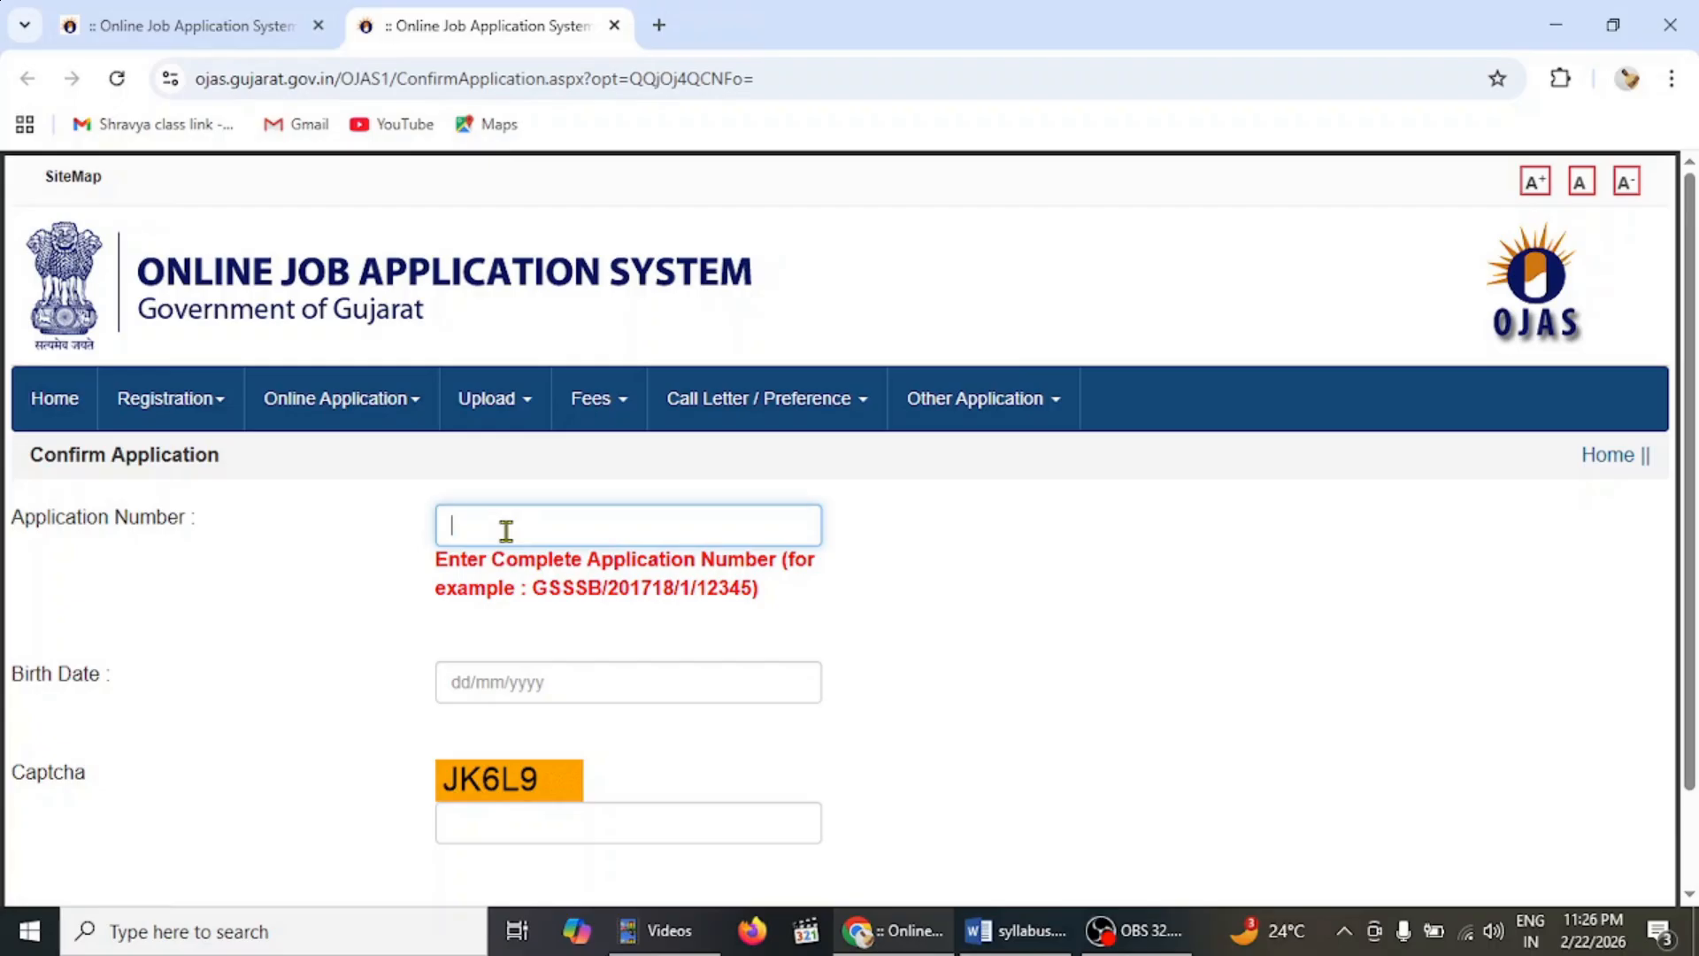
click(453, 677)
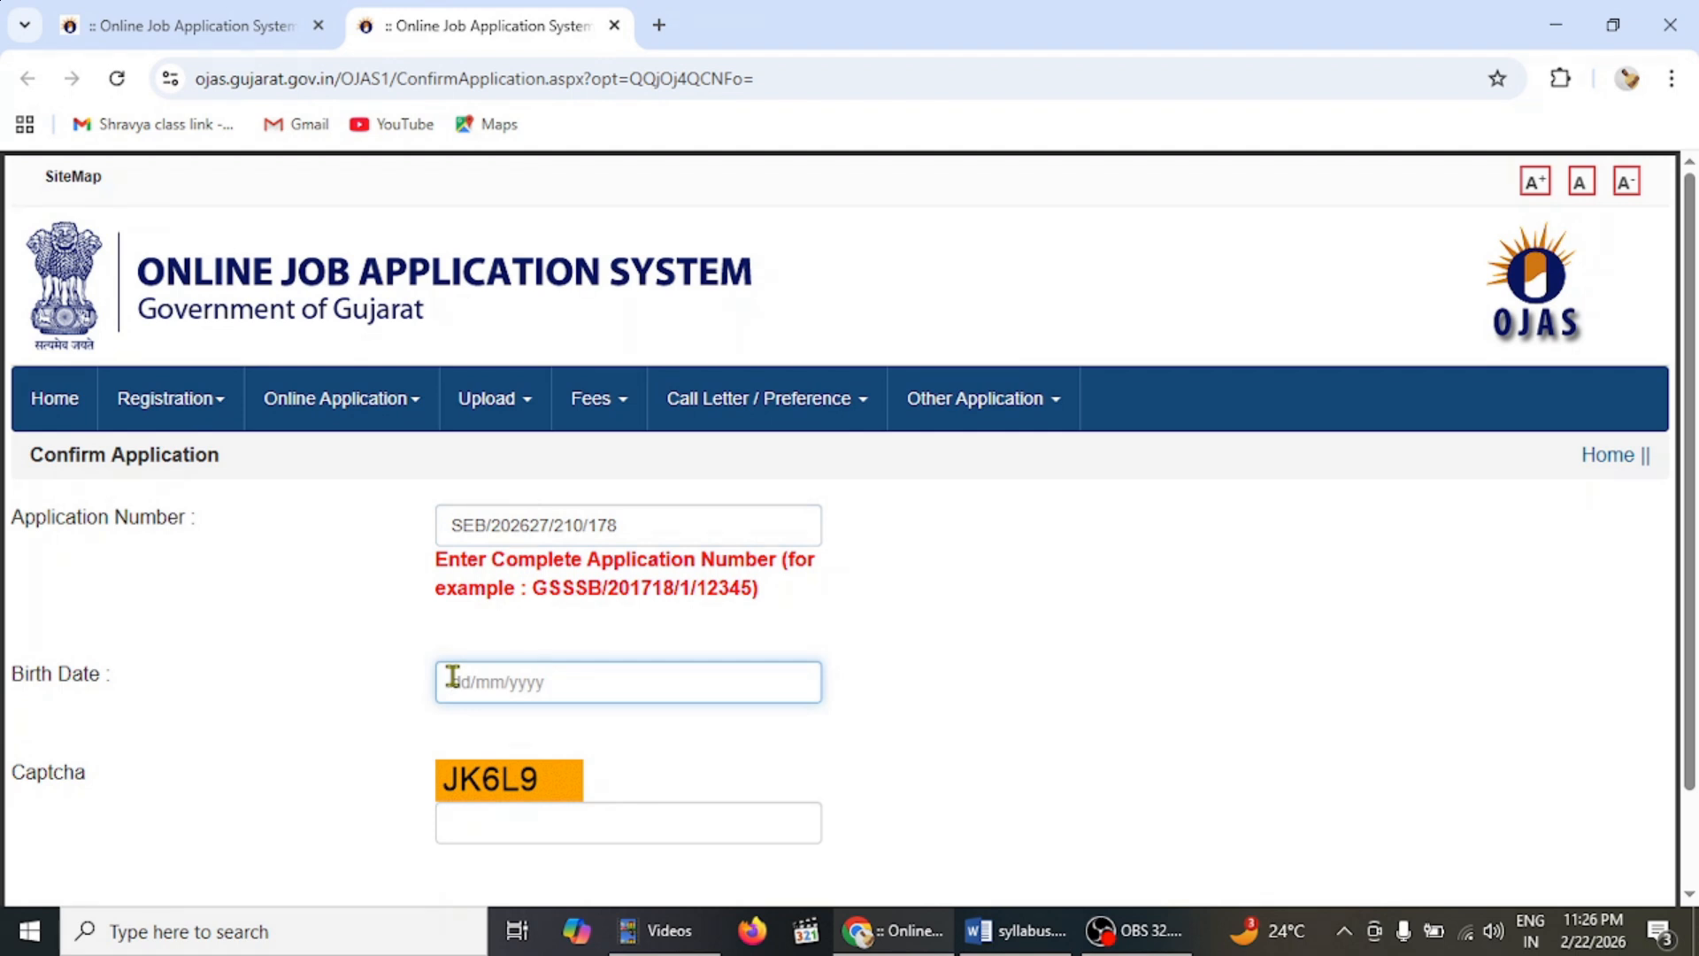
- Type the shown captcha code and submit with OK to load the application details
click(523, 808)
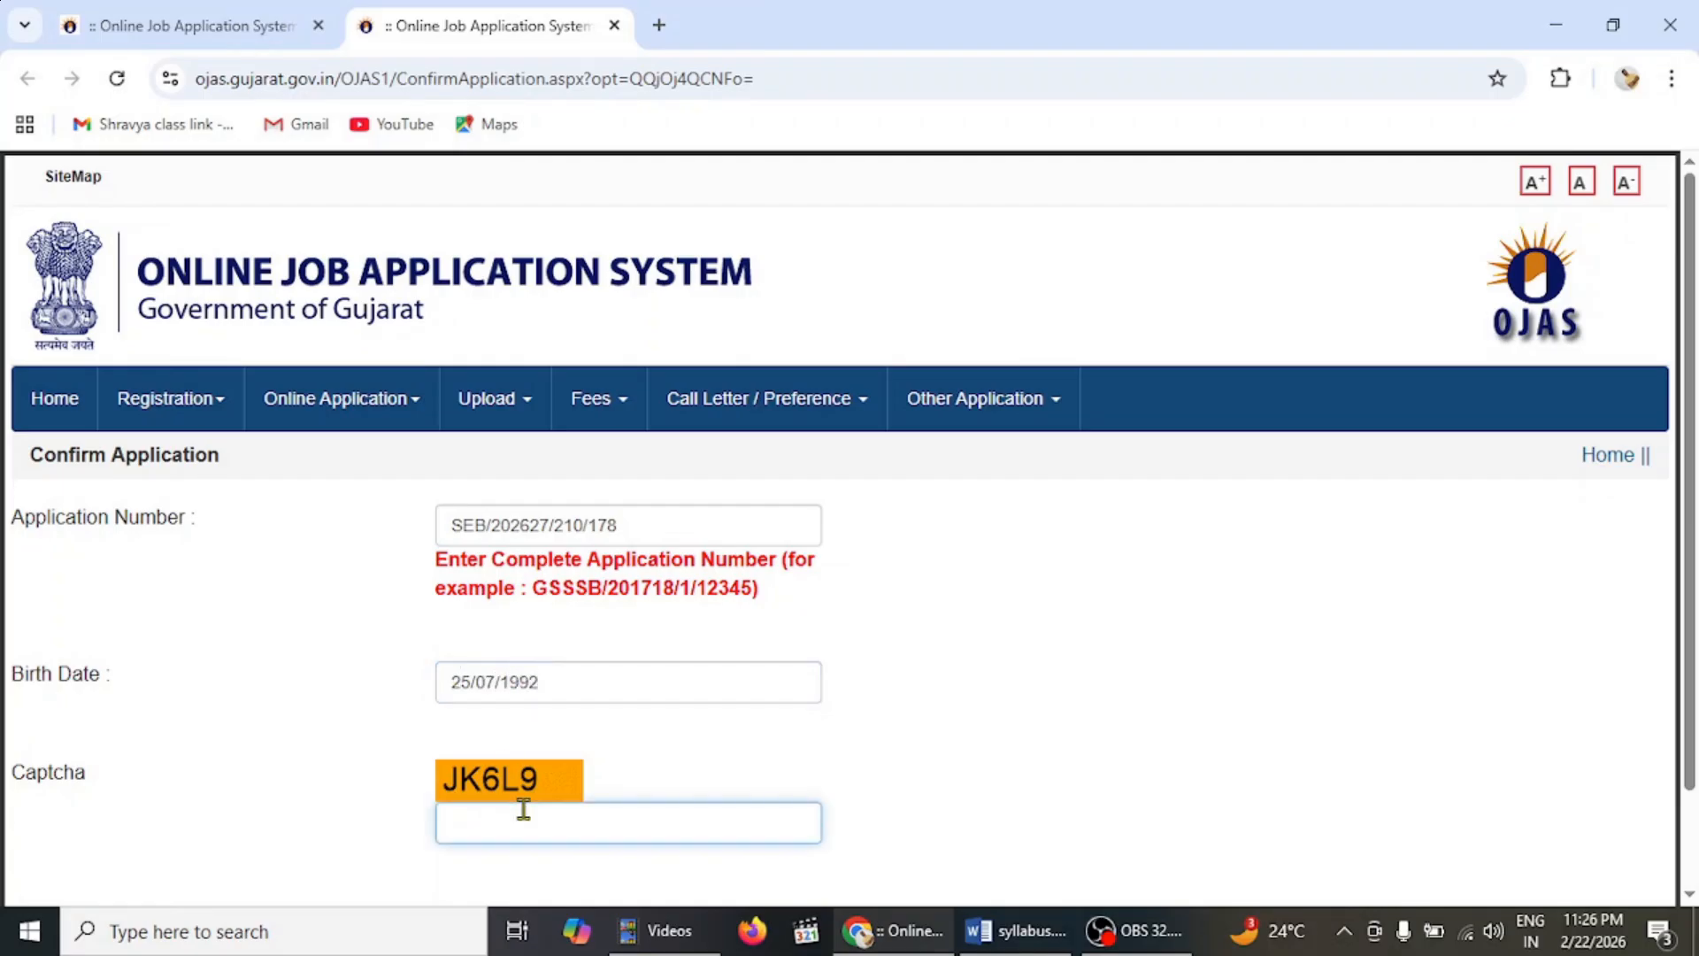
text(JK6L9)
scroll(1688, 620, down, 2)
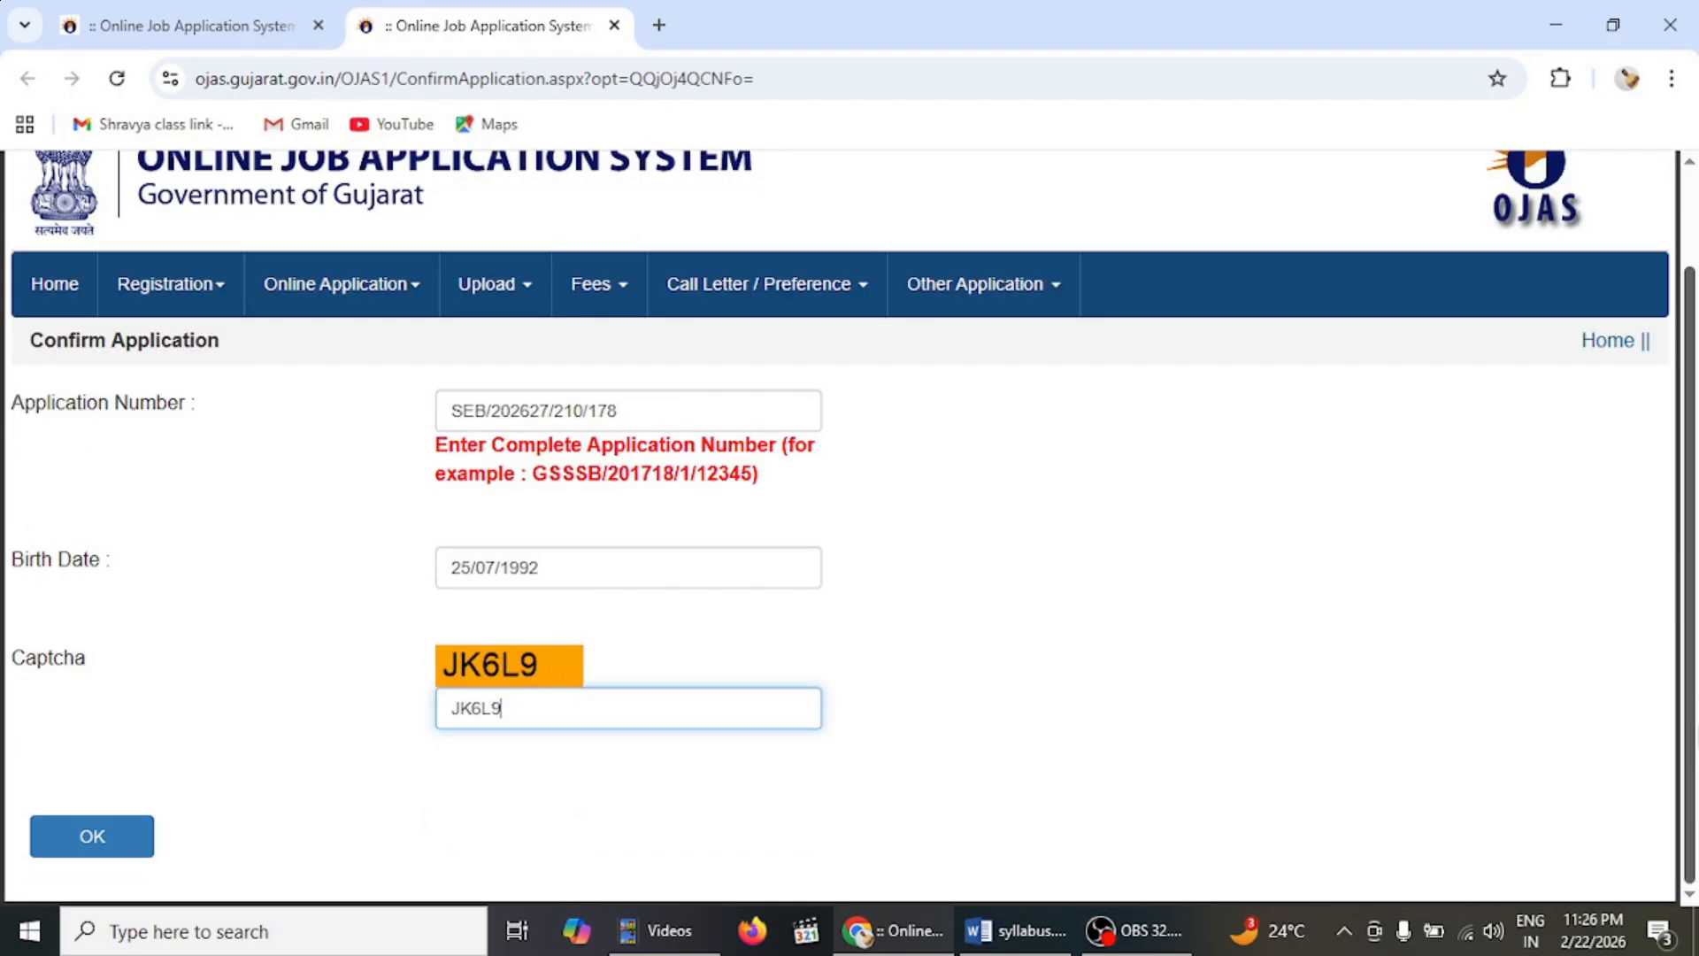
click(89, 843)
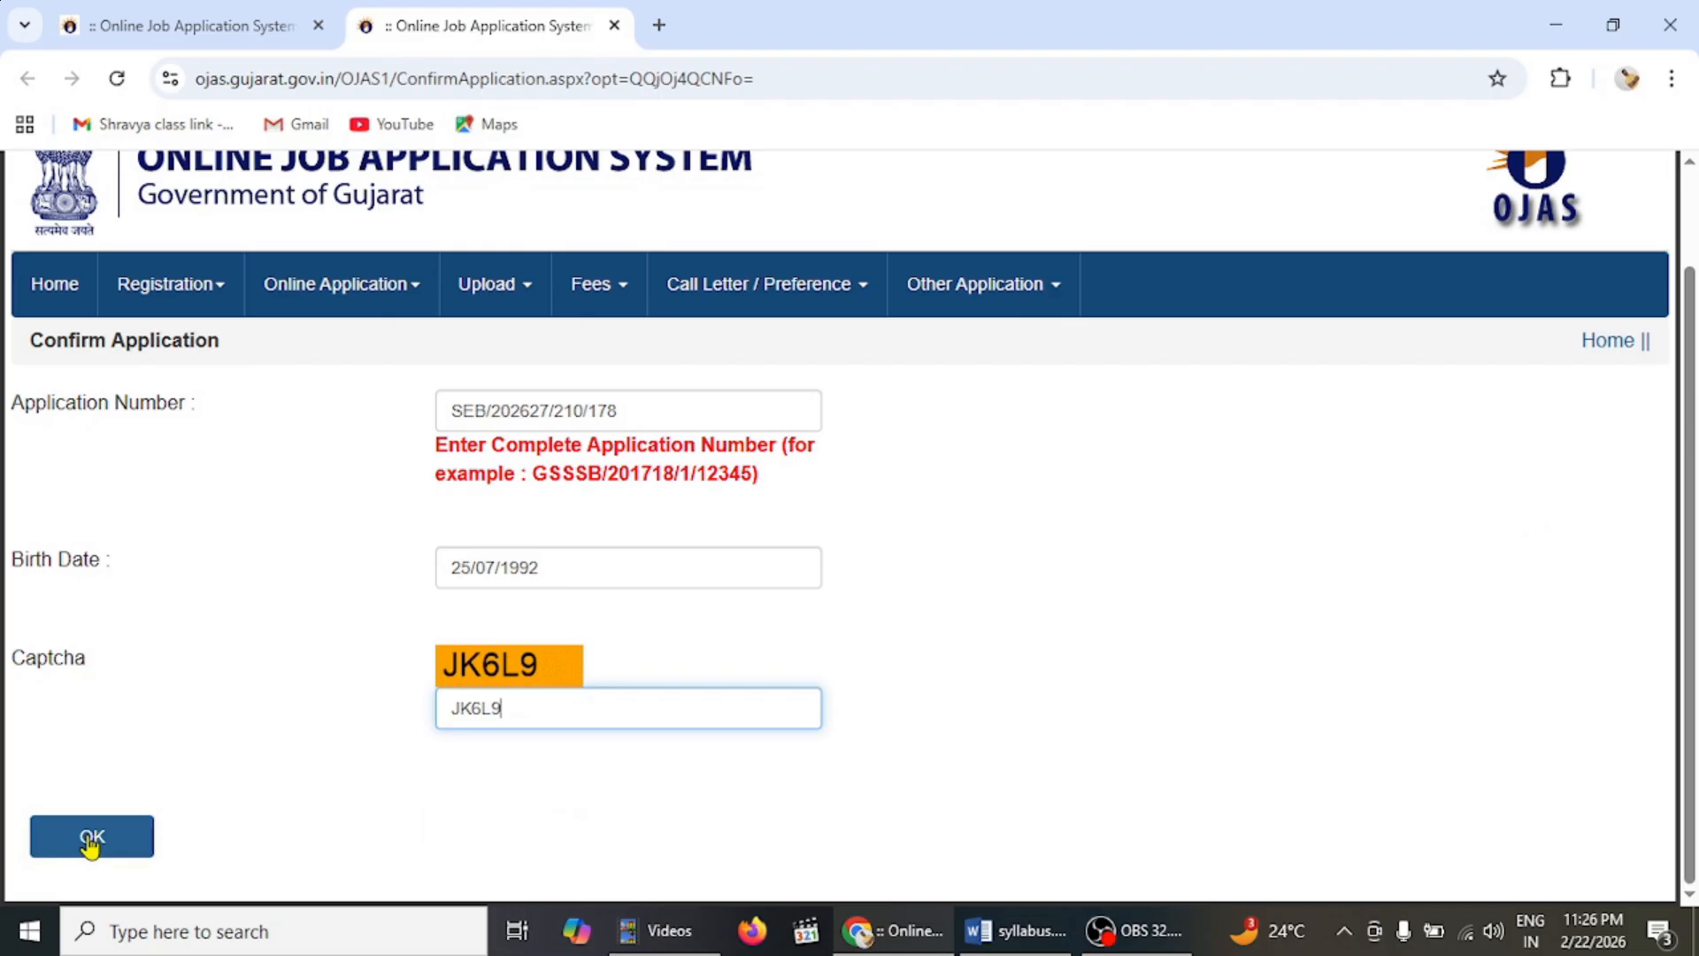
click(89, 843)
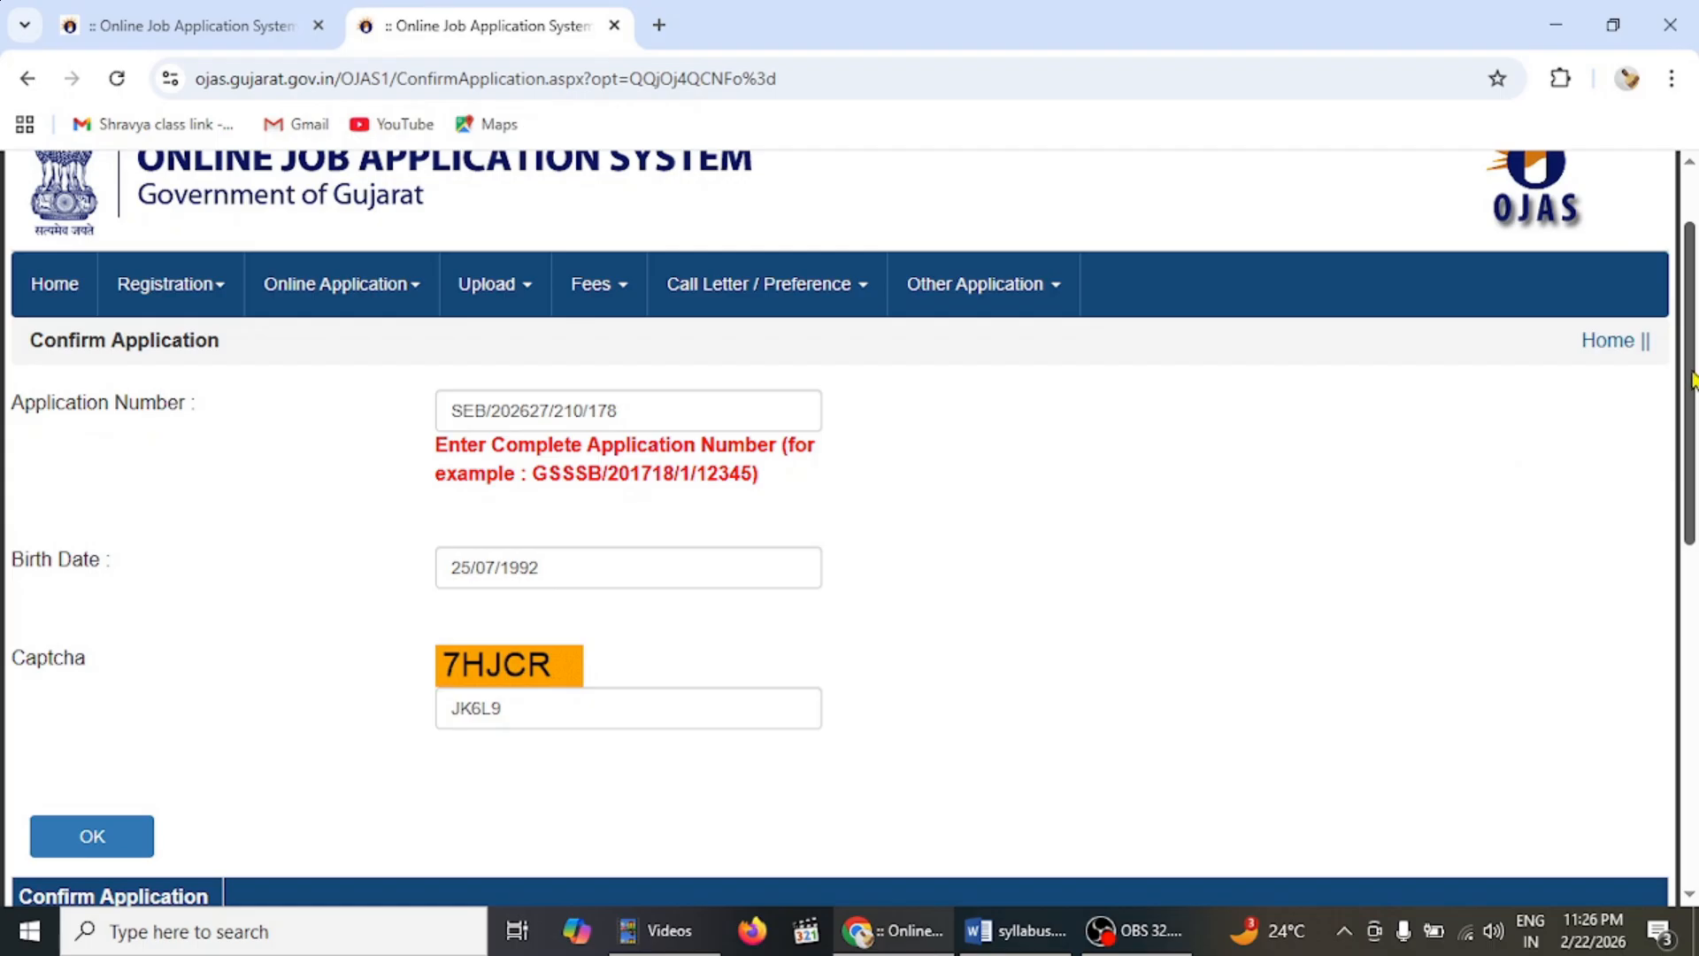
- Review the applicant details and RS. 500 fee row, then choose Confirm Application
scroll(1694, 378, down, 2)
scroll(1691, 451, down, 4)
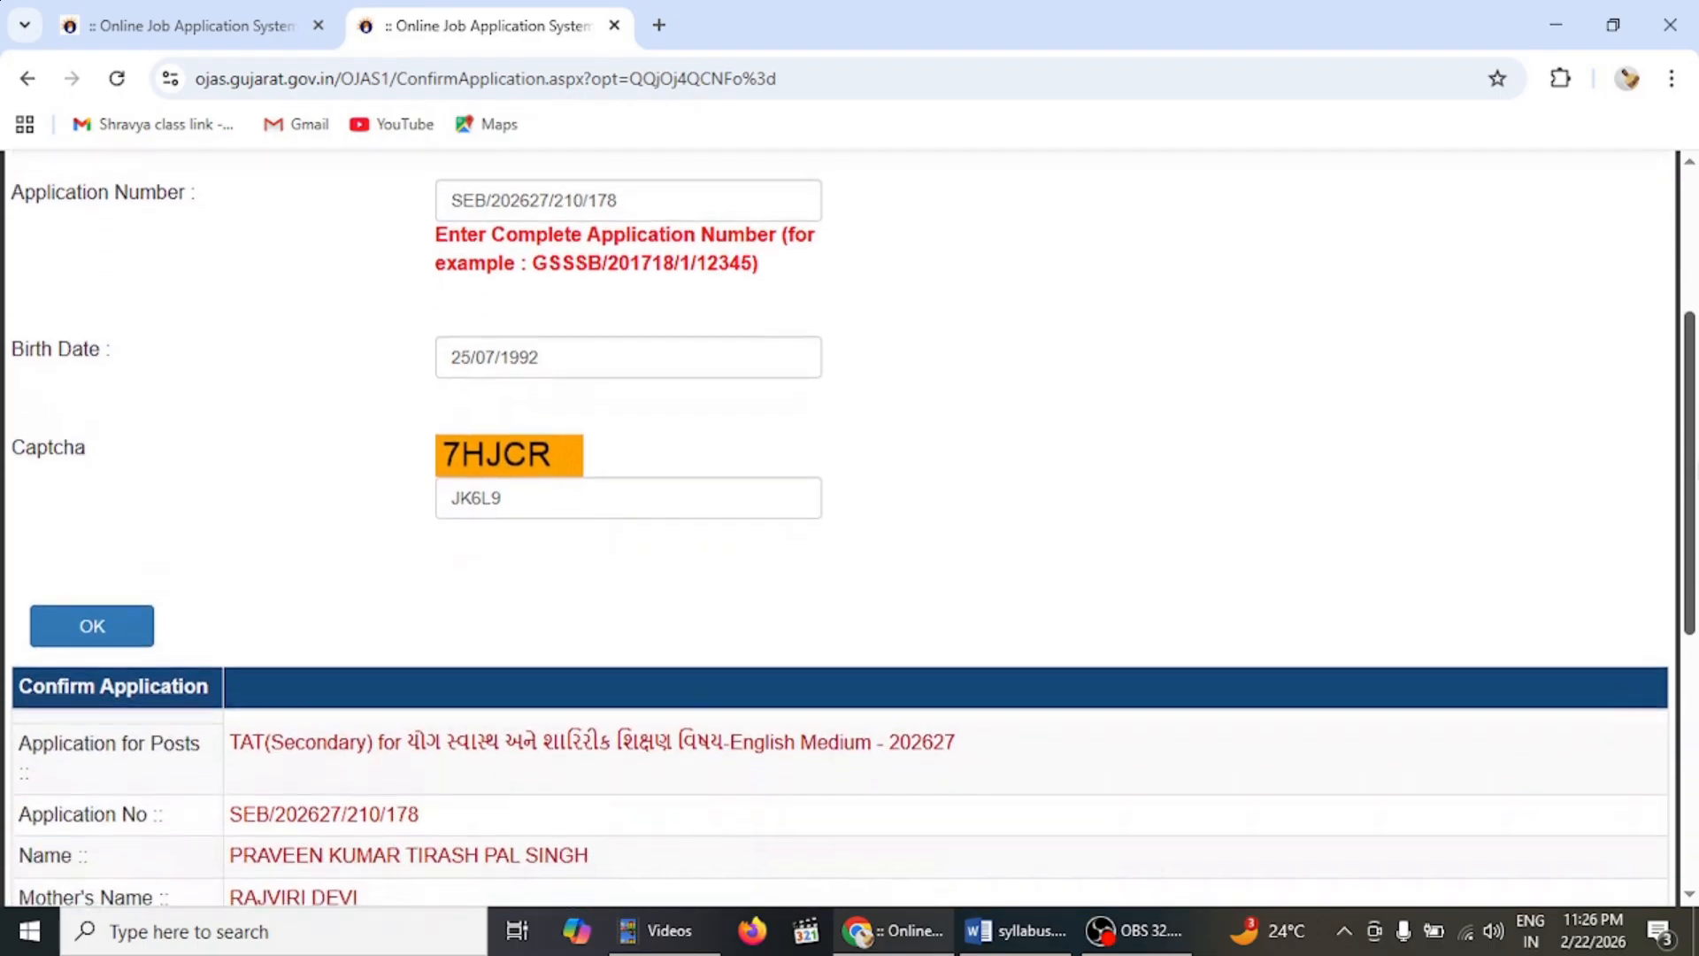
scroll(1692, 673, down, 3)
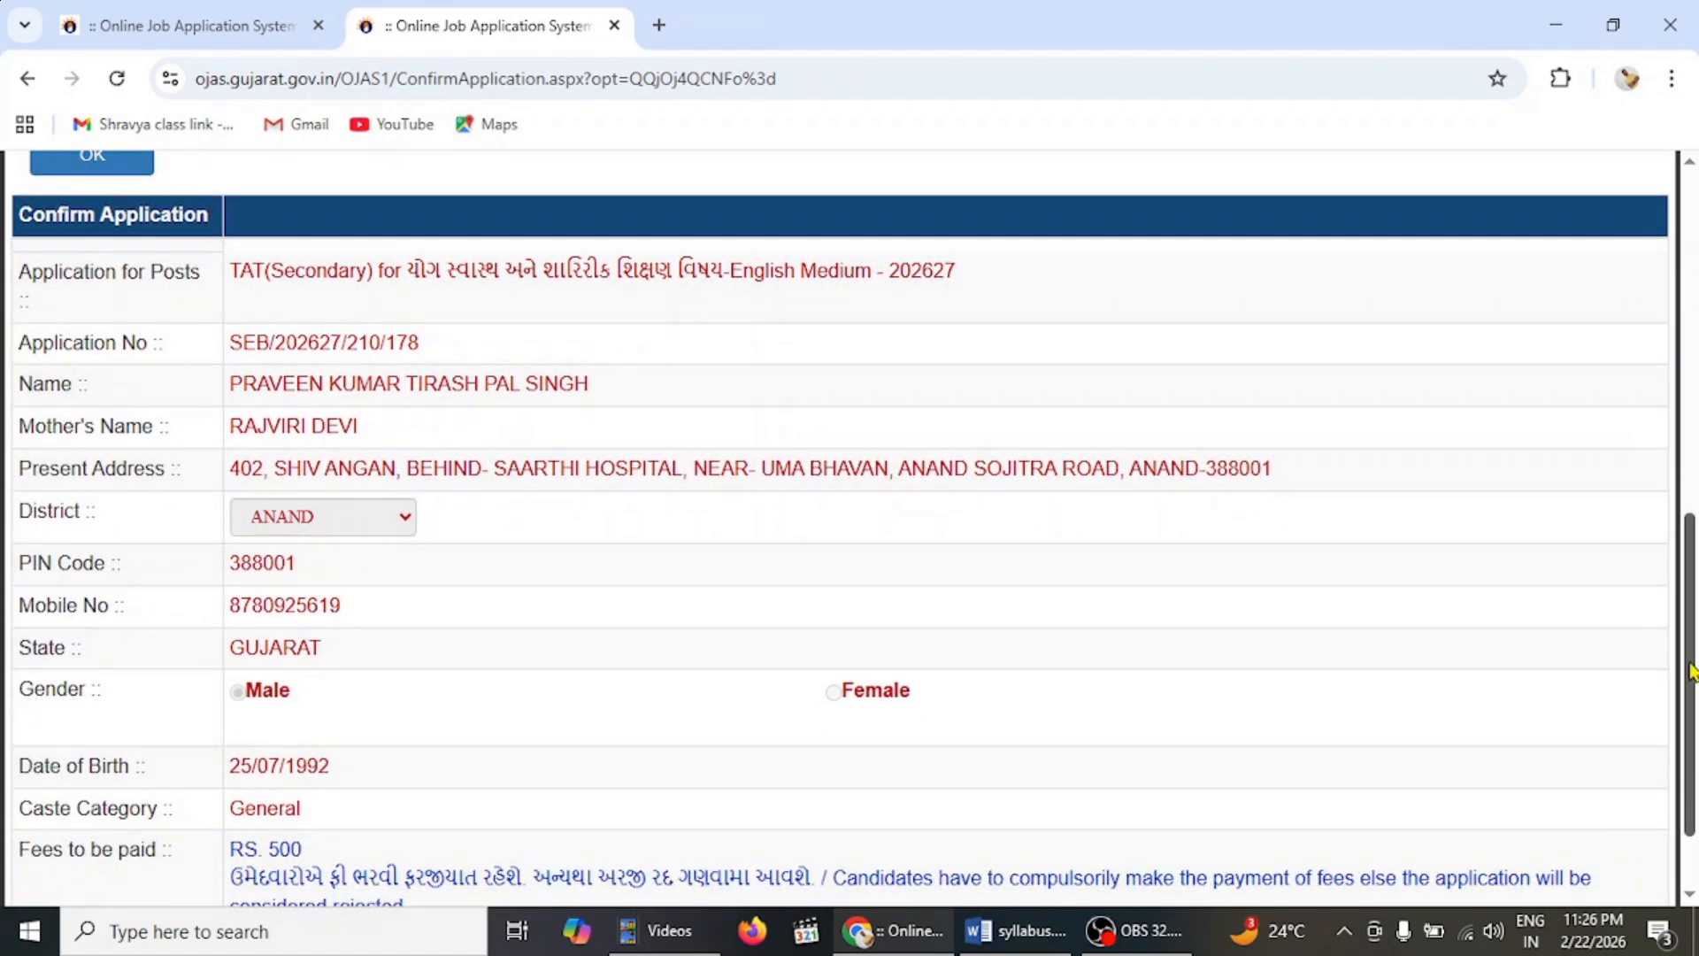
scroll(1692, 673, down, 1)
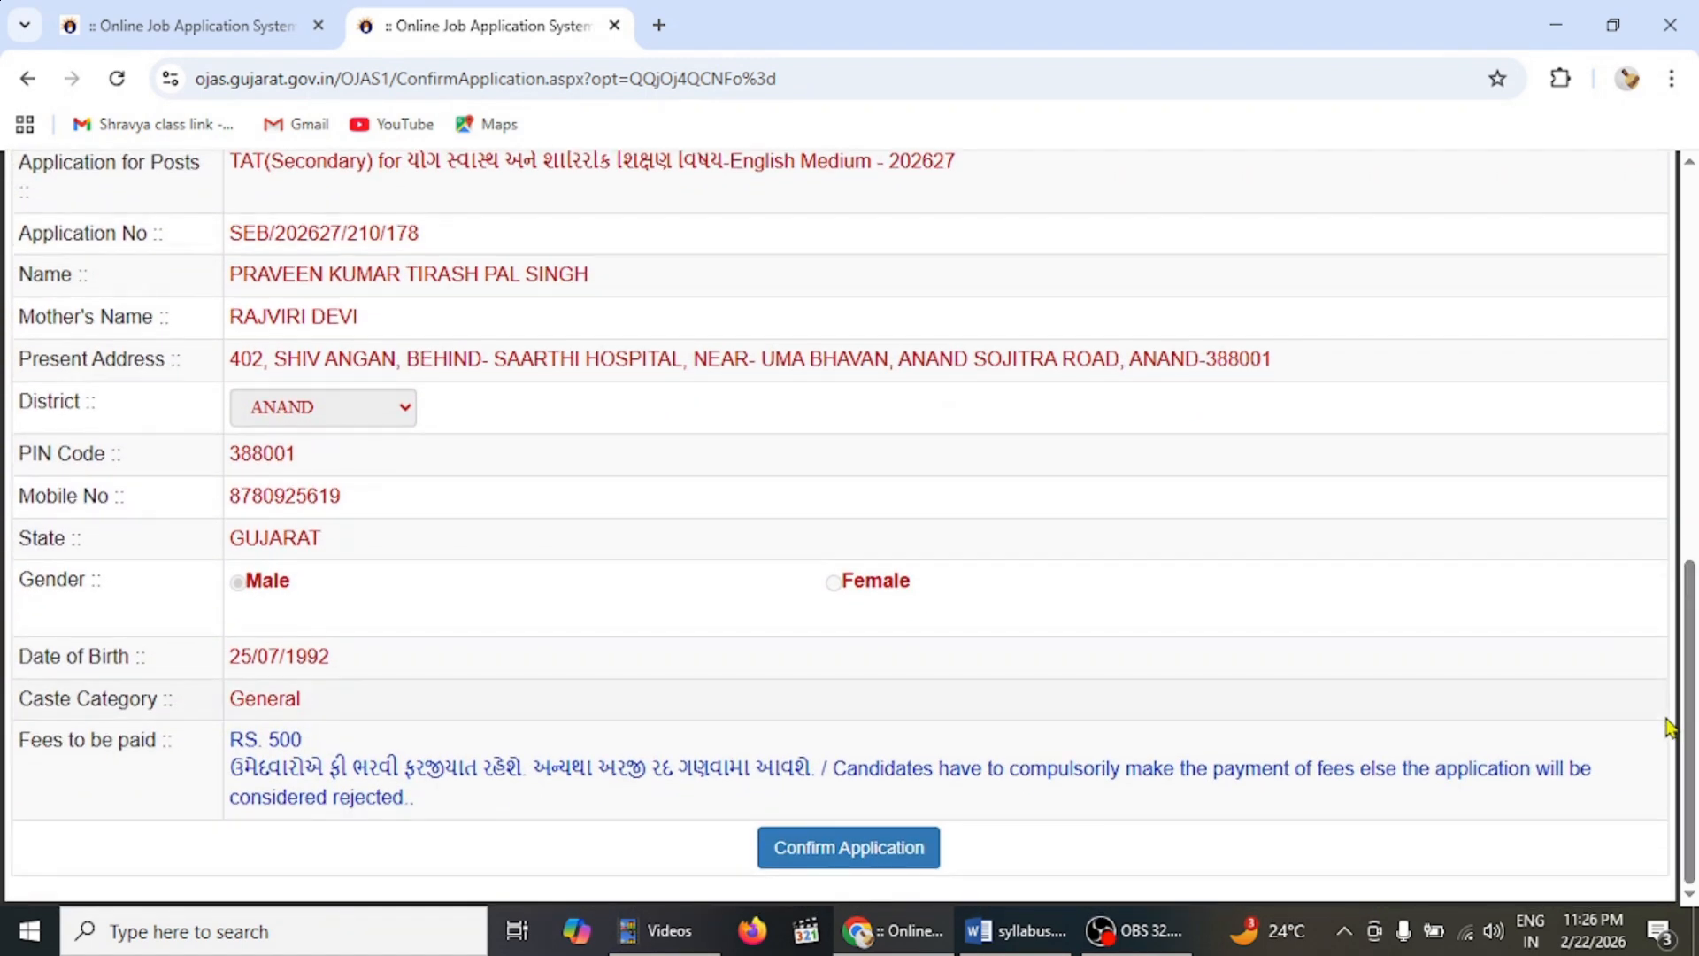
triple_click(1686, 775)
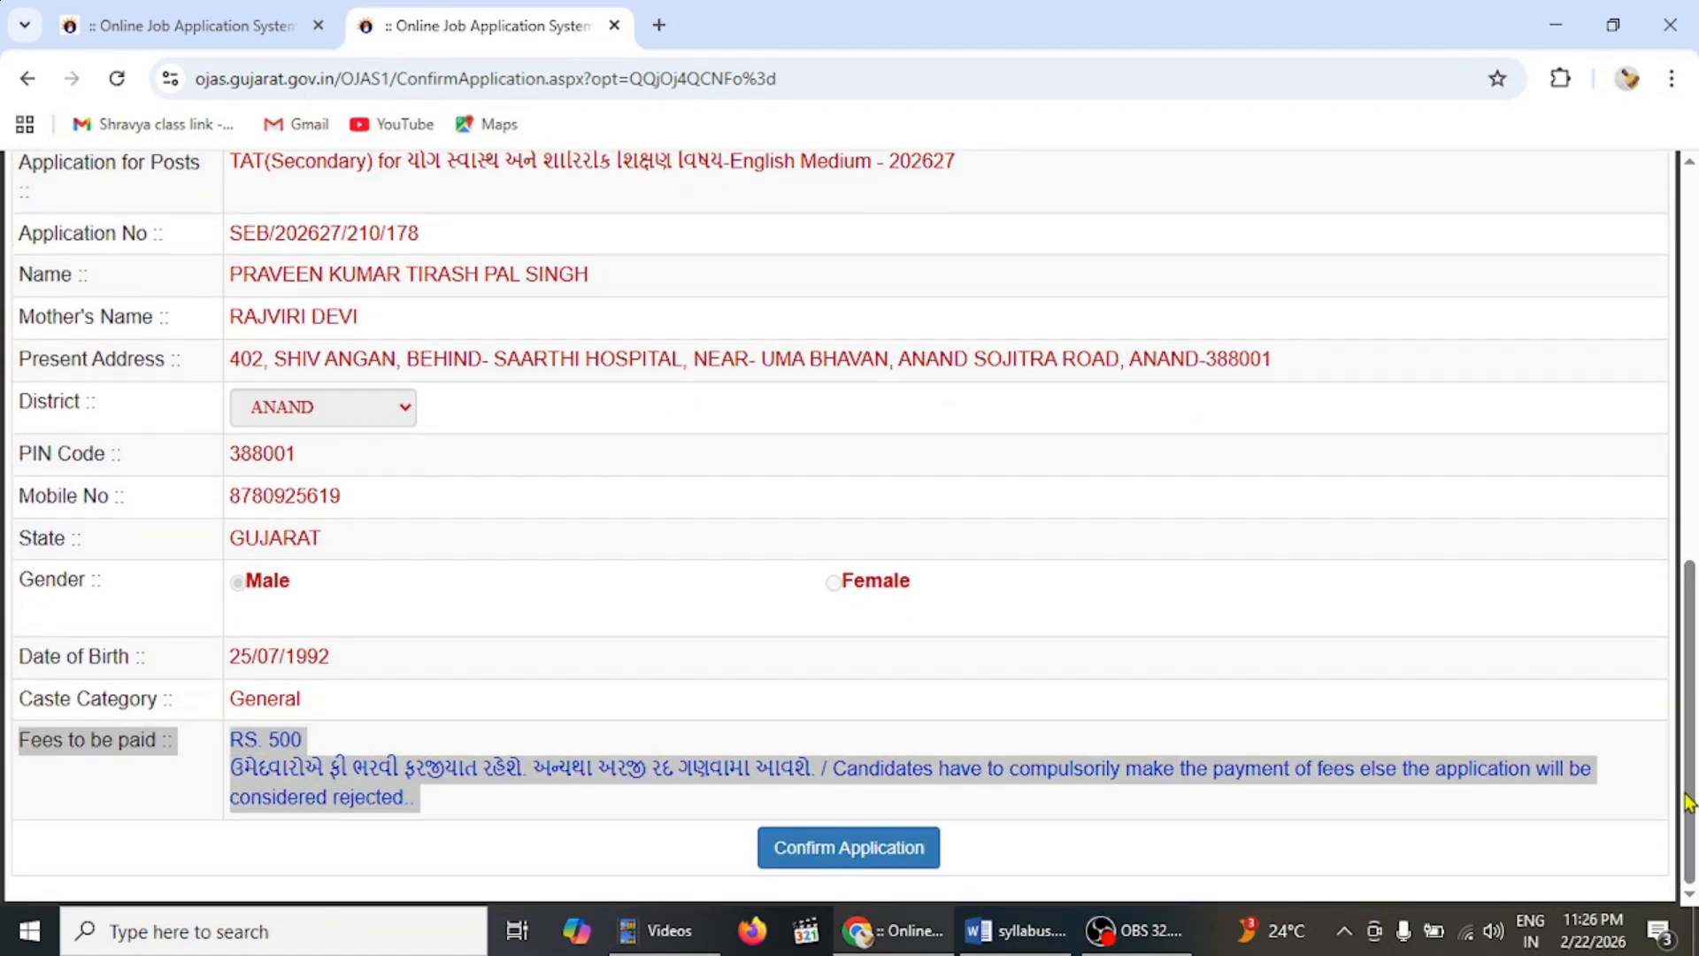
click(1468, 482)
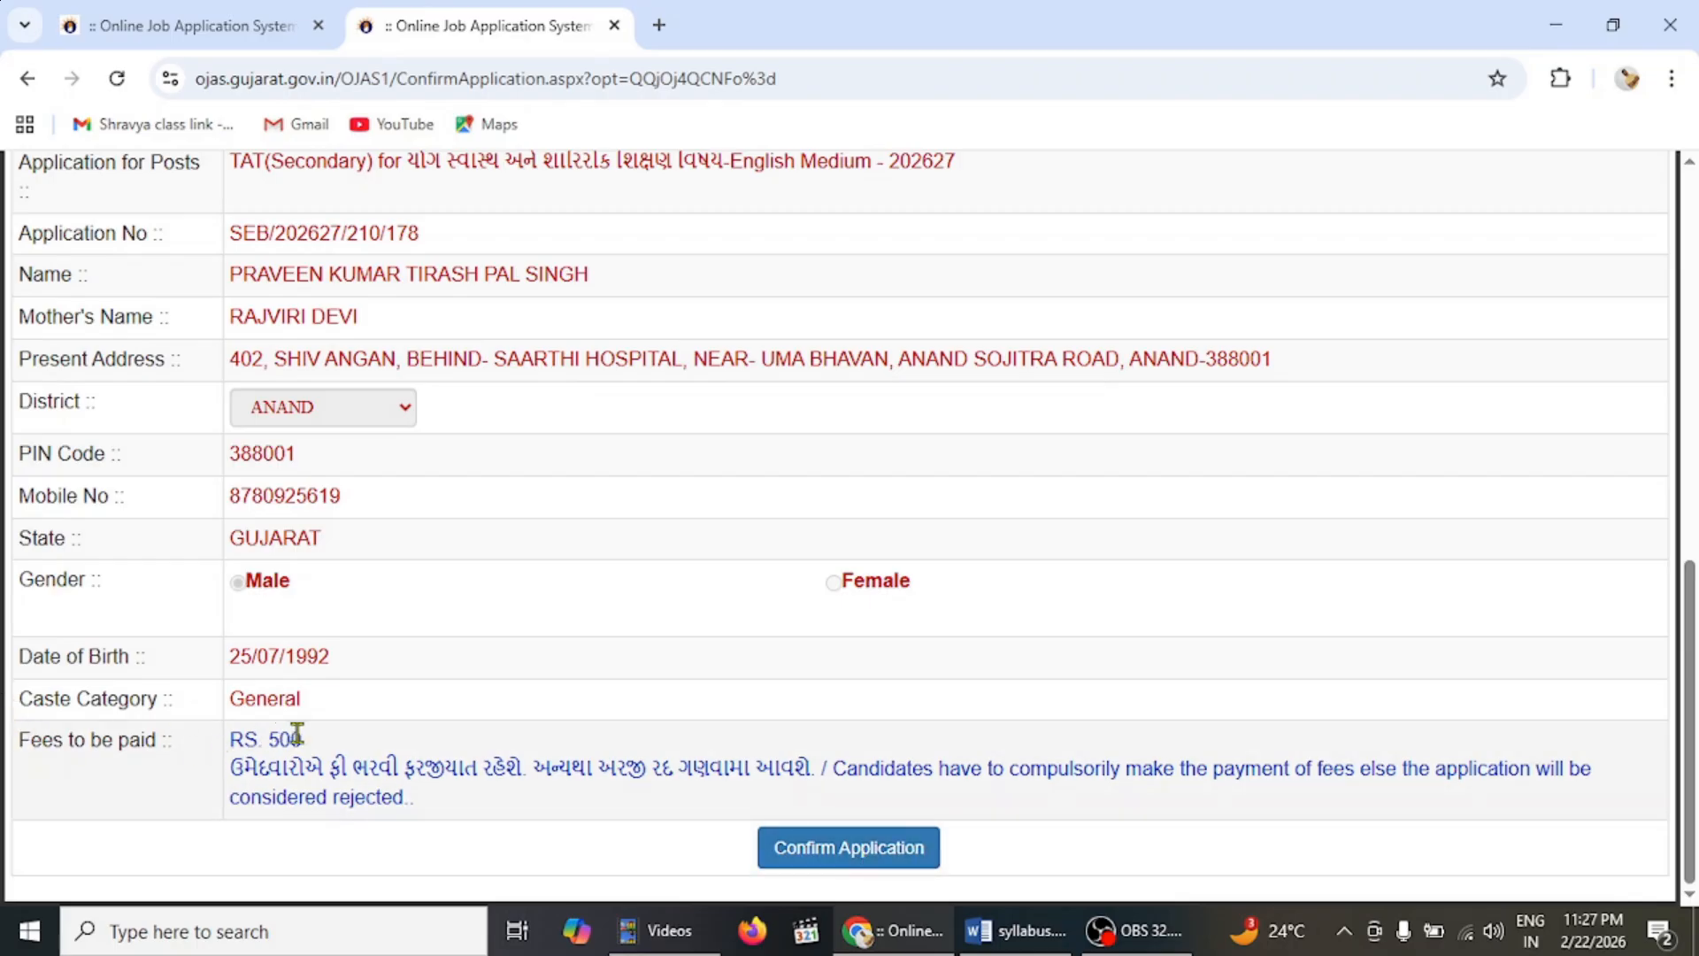
drag(304, 738, 228, 740)
click(438, 718)
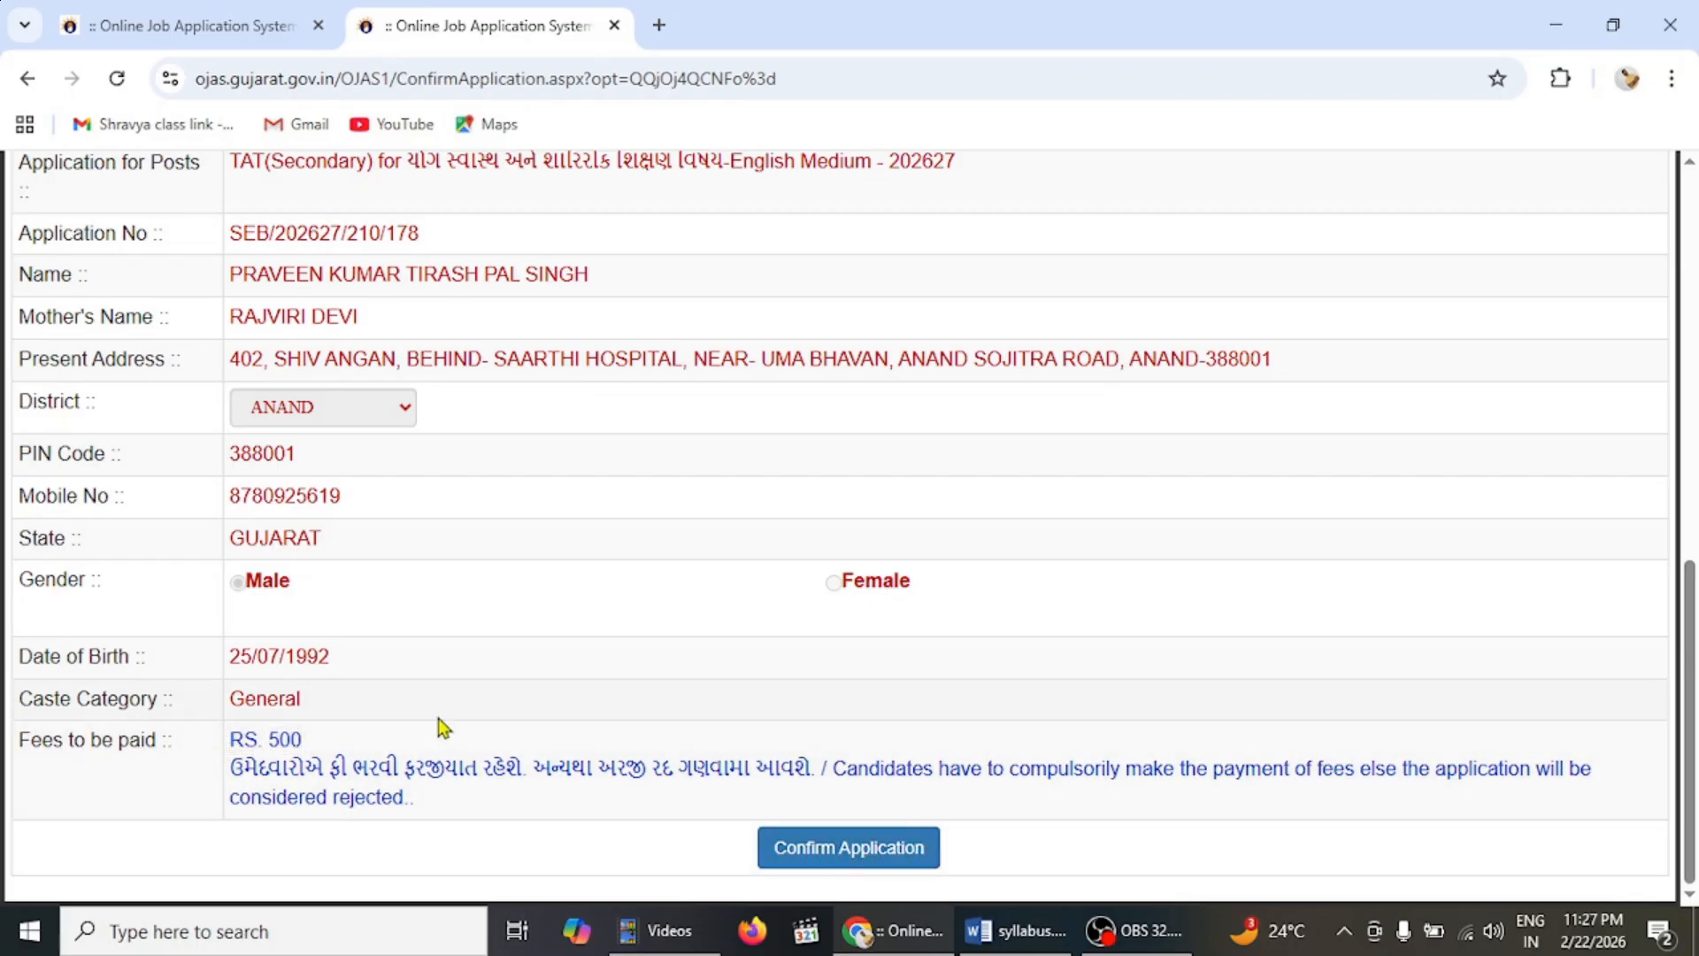
click(808, 849)
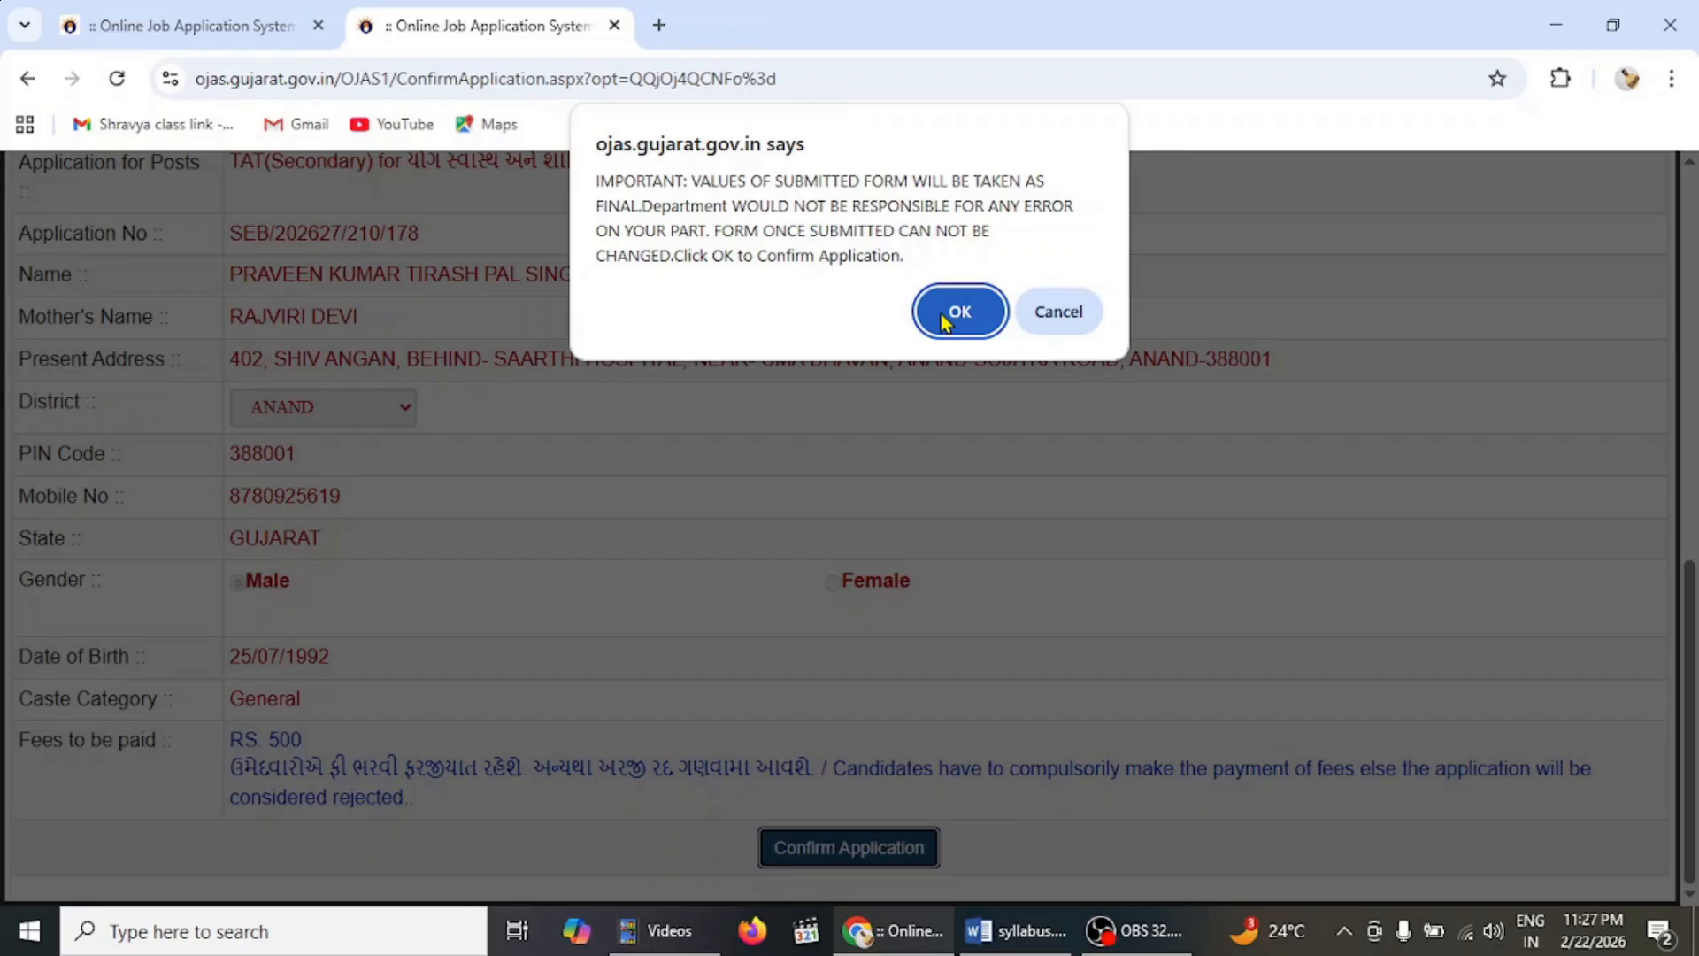
- Accept the final-submission warning and scroll the receipt to the fee payment options
click(941, 316)
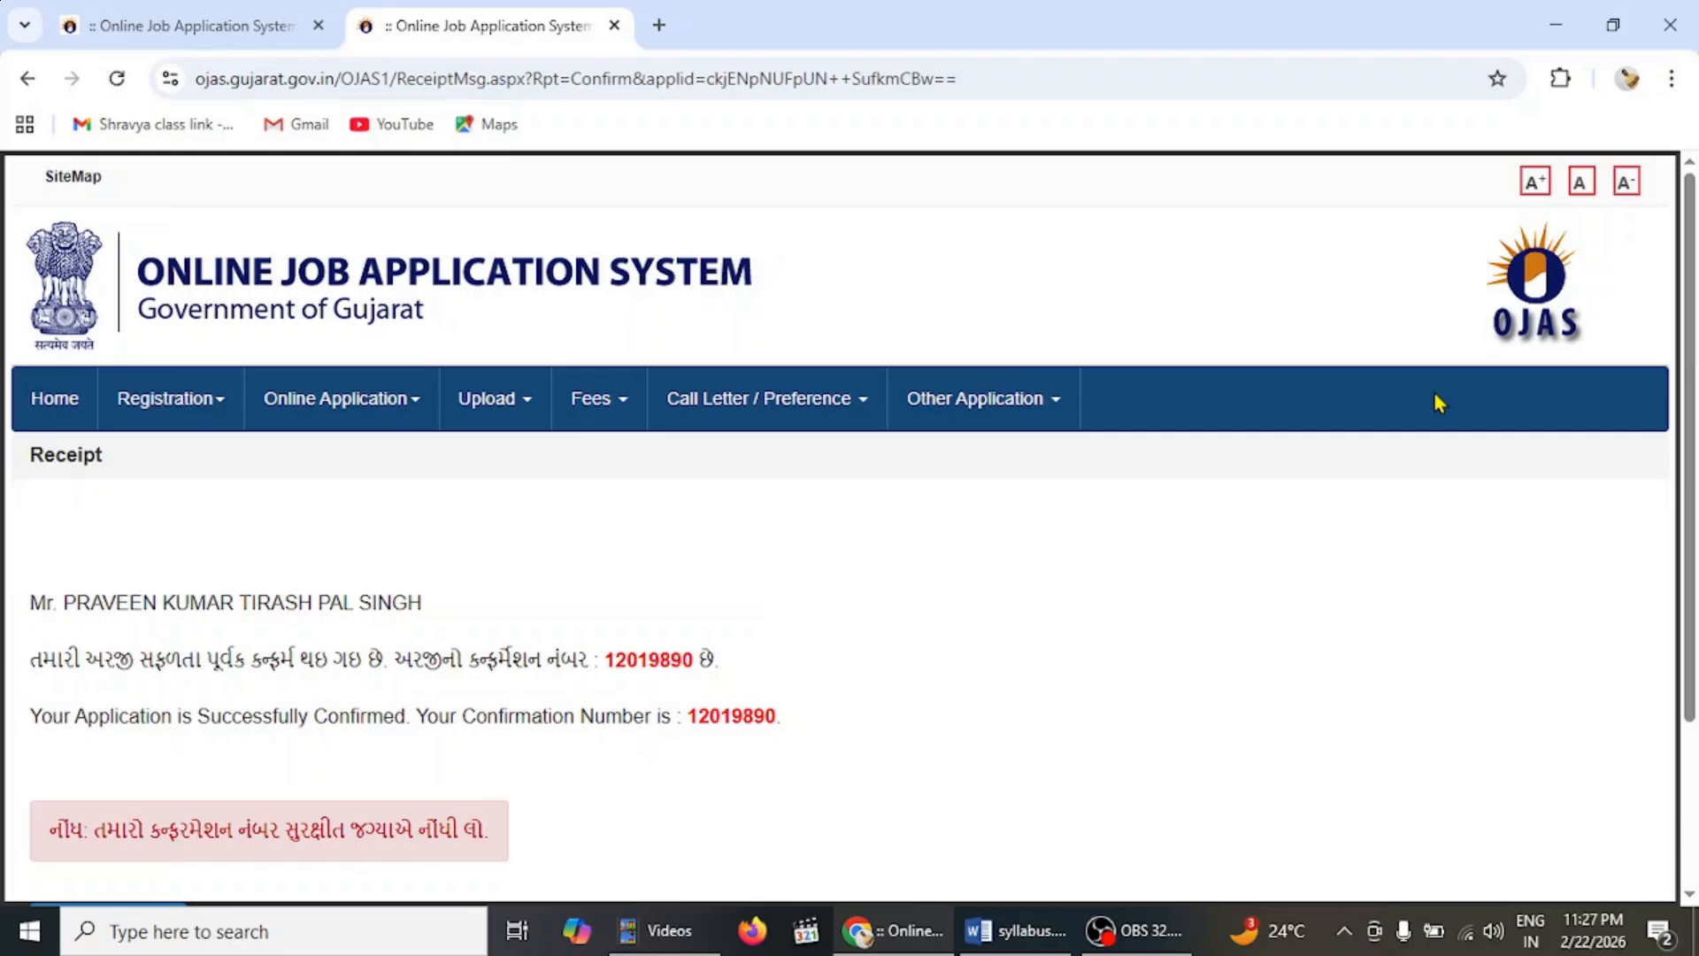
scroll(848, 528, down, 3)
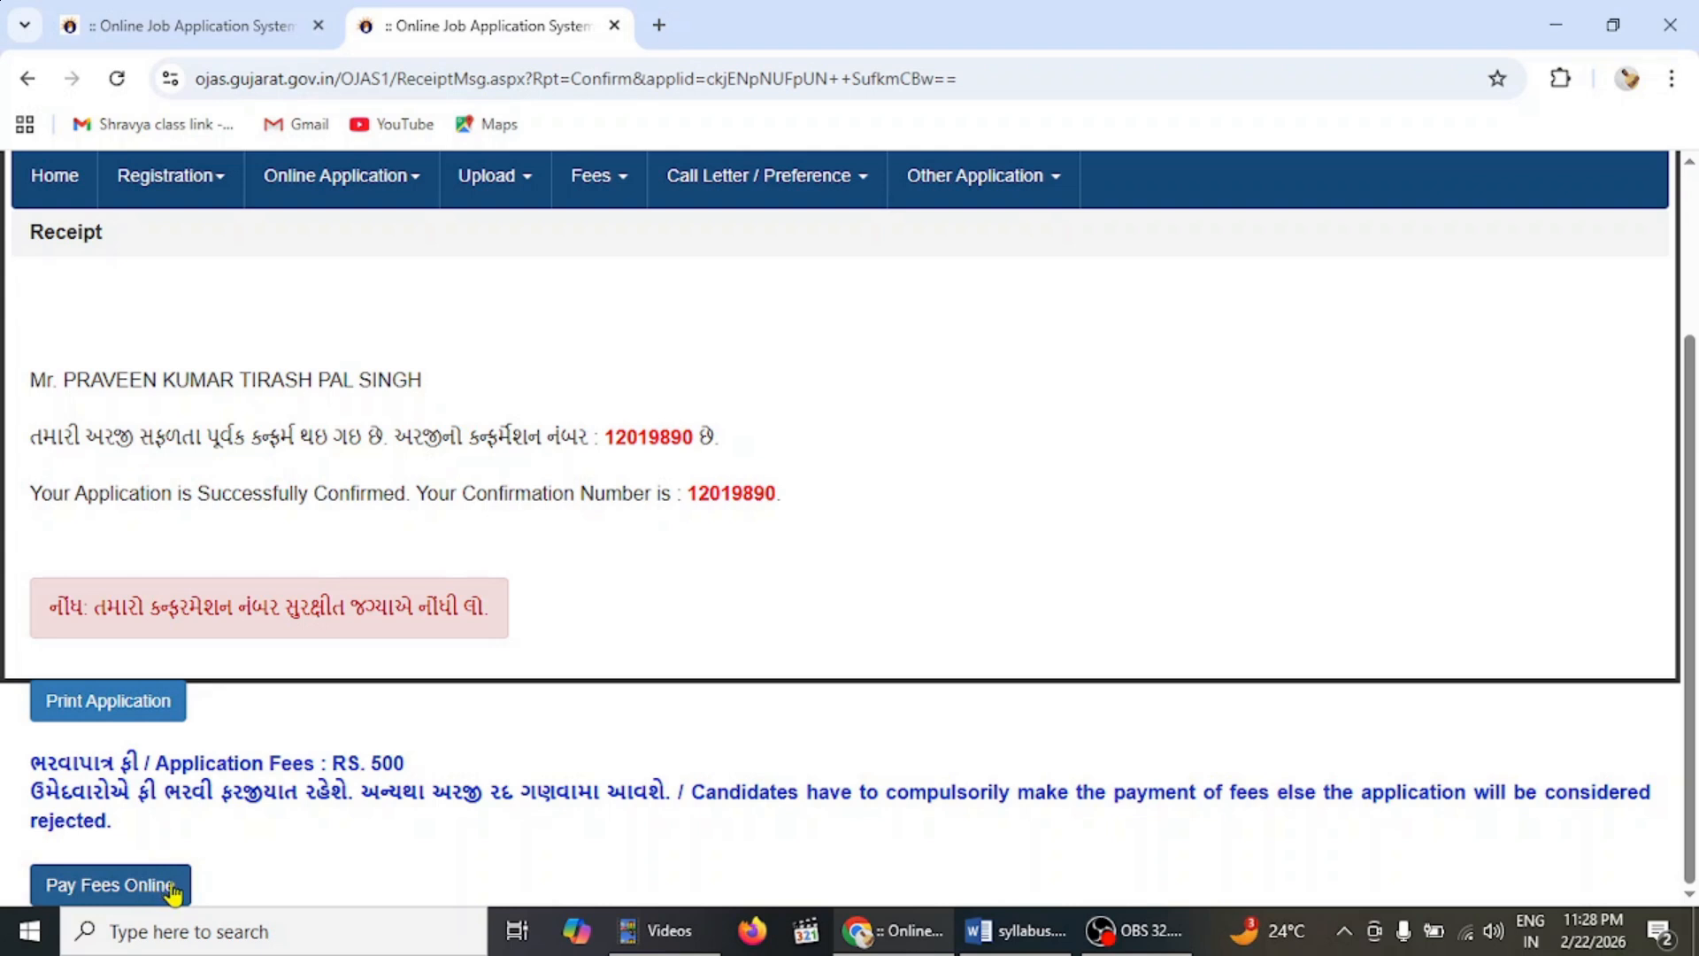
- Start online fee payment and select advertisement SEB/202627/210 TAT(Secondary)
click(173, 890)
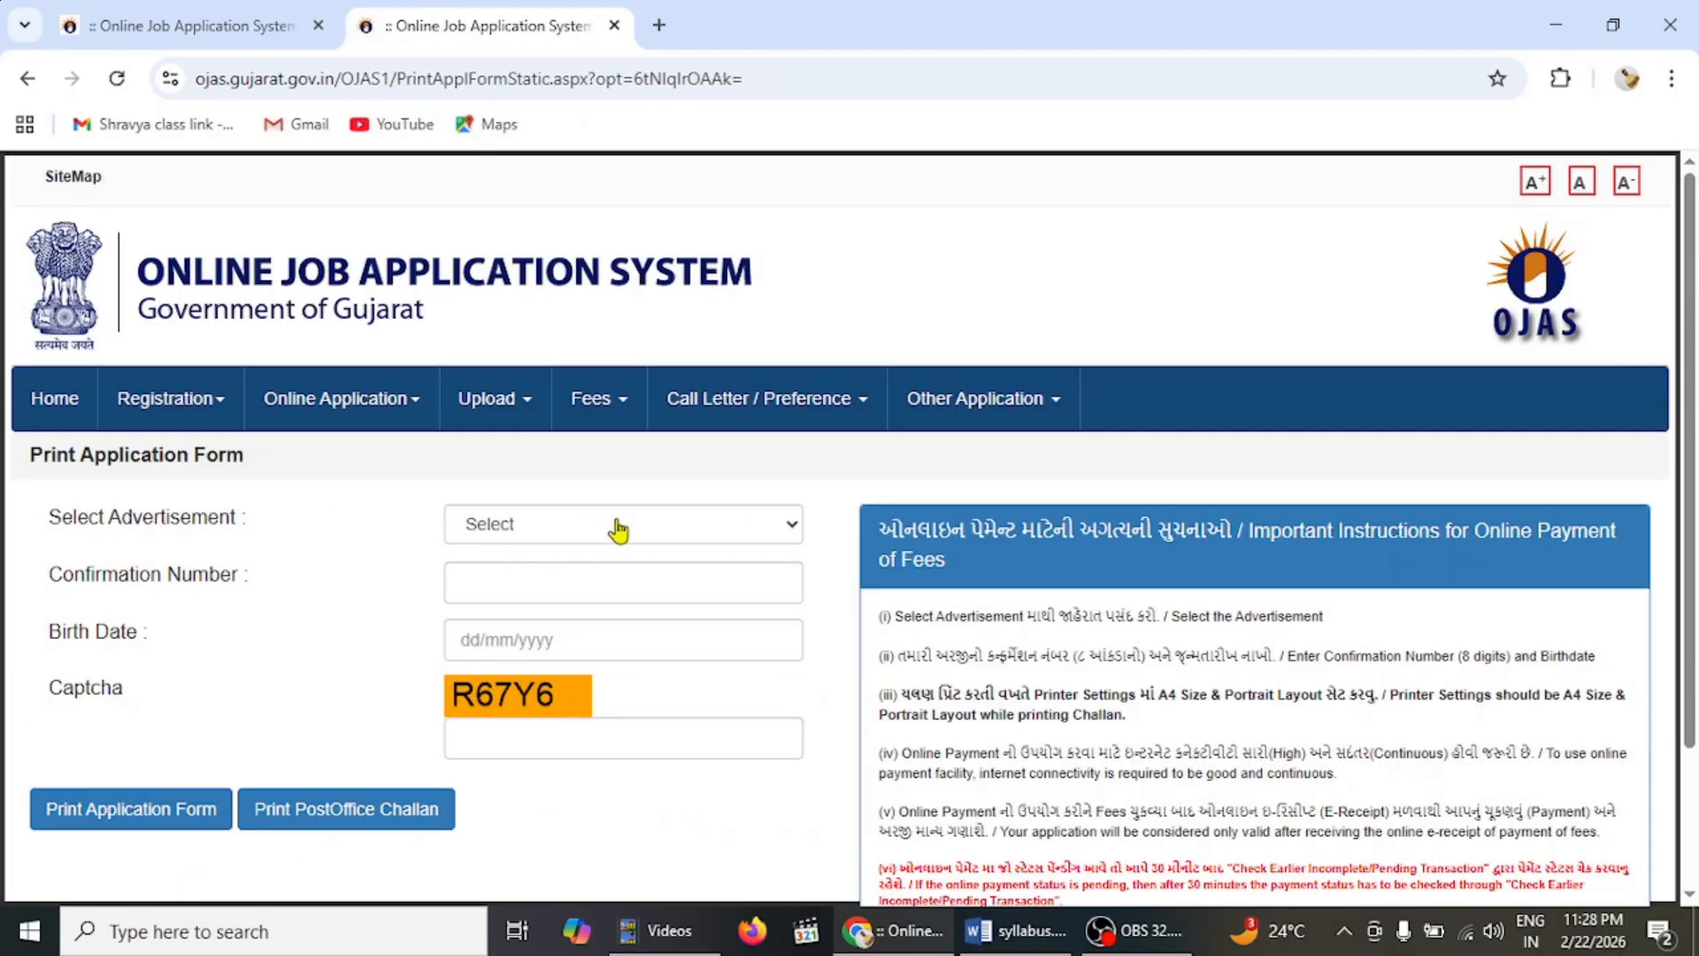
click(618, 527)
scroll(1177, 252, down, 1)
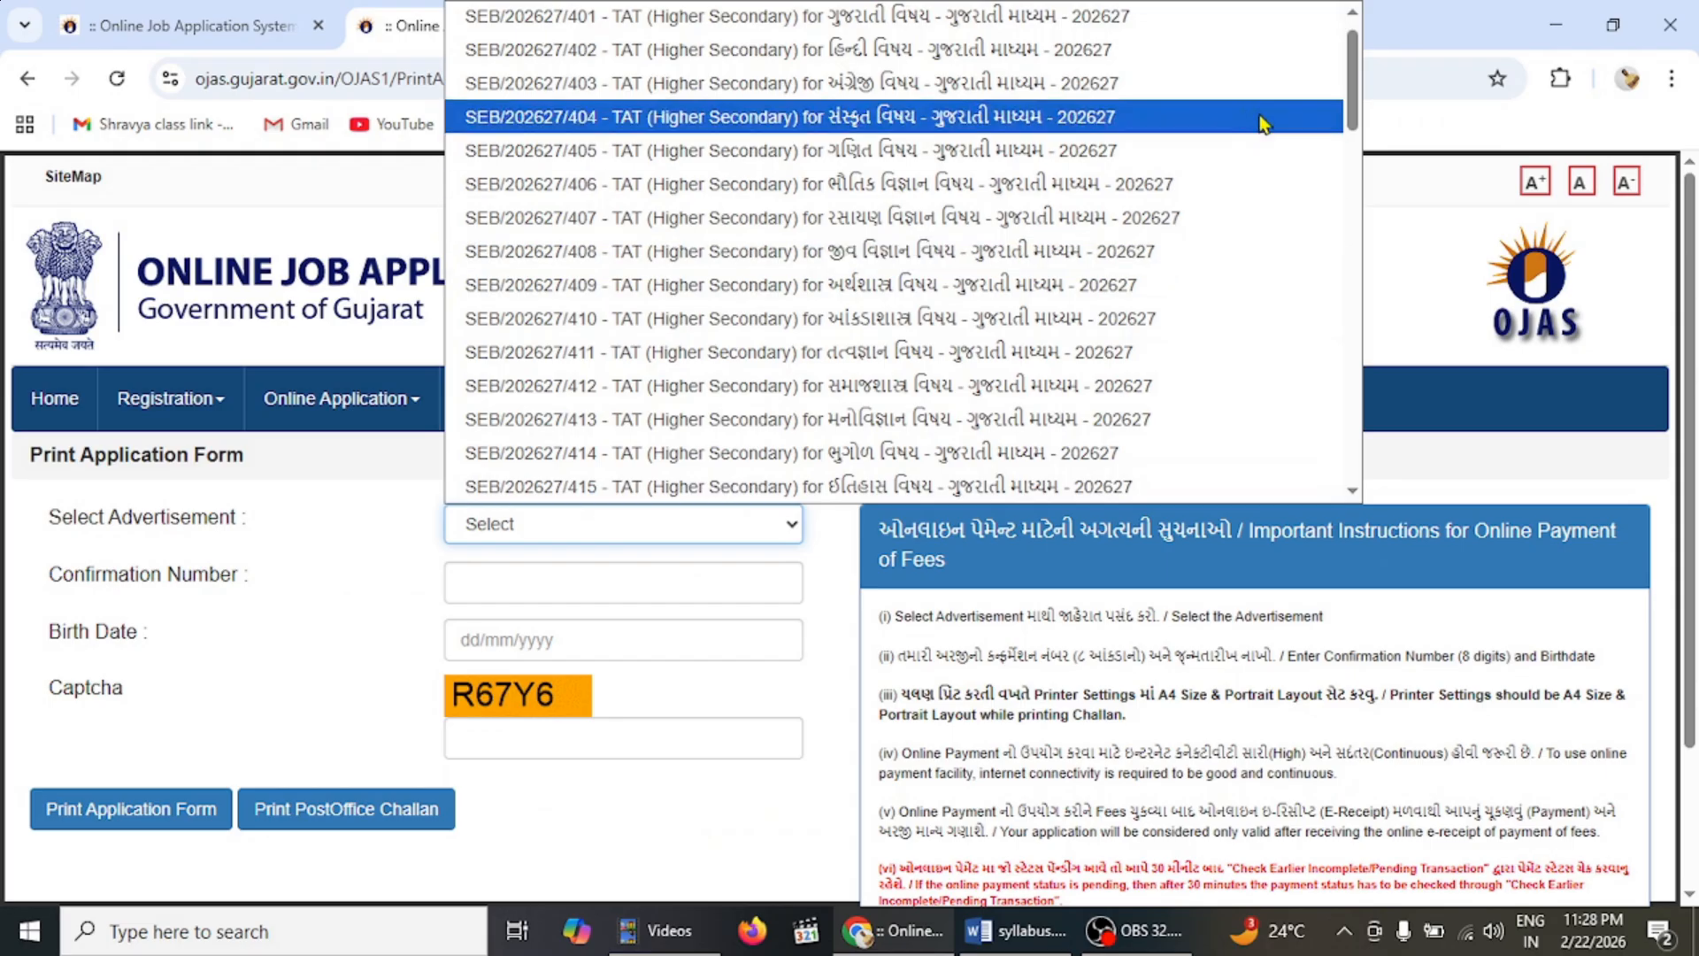
drag(1351, 105, 1346, 478)
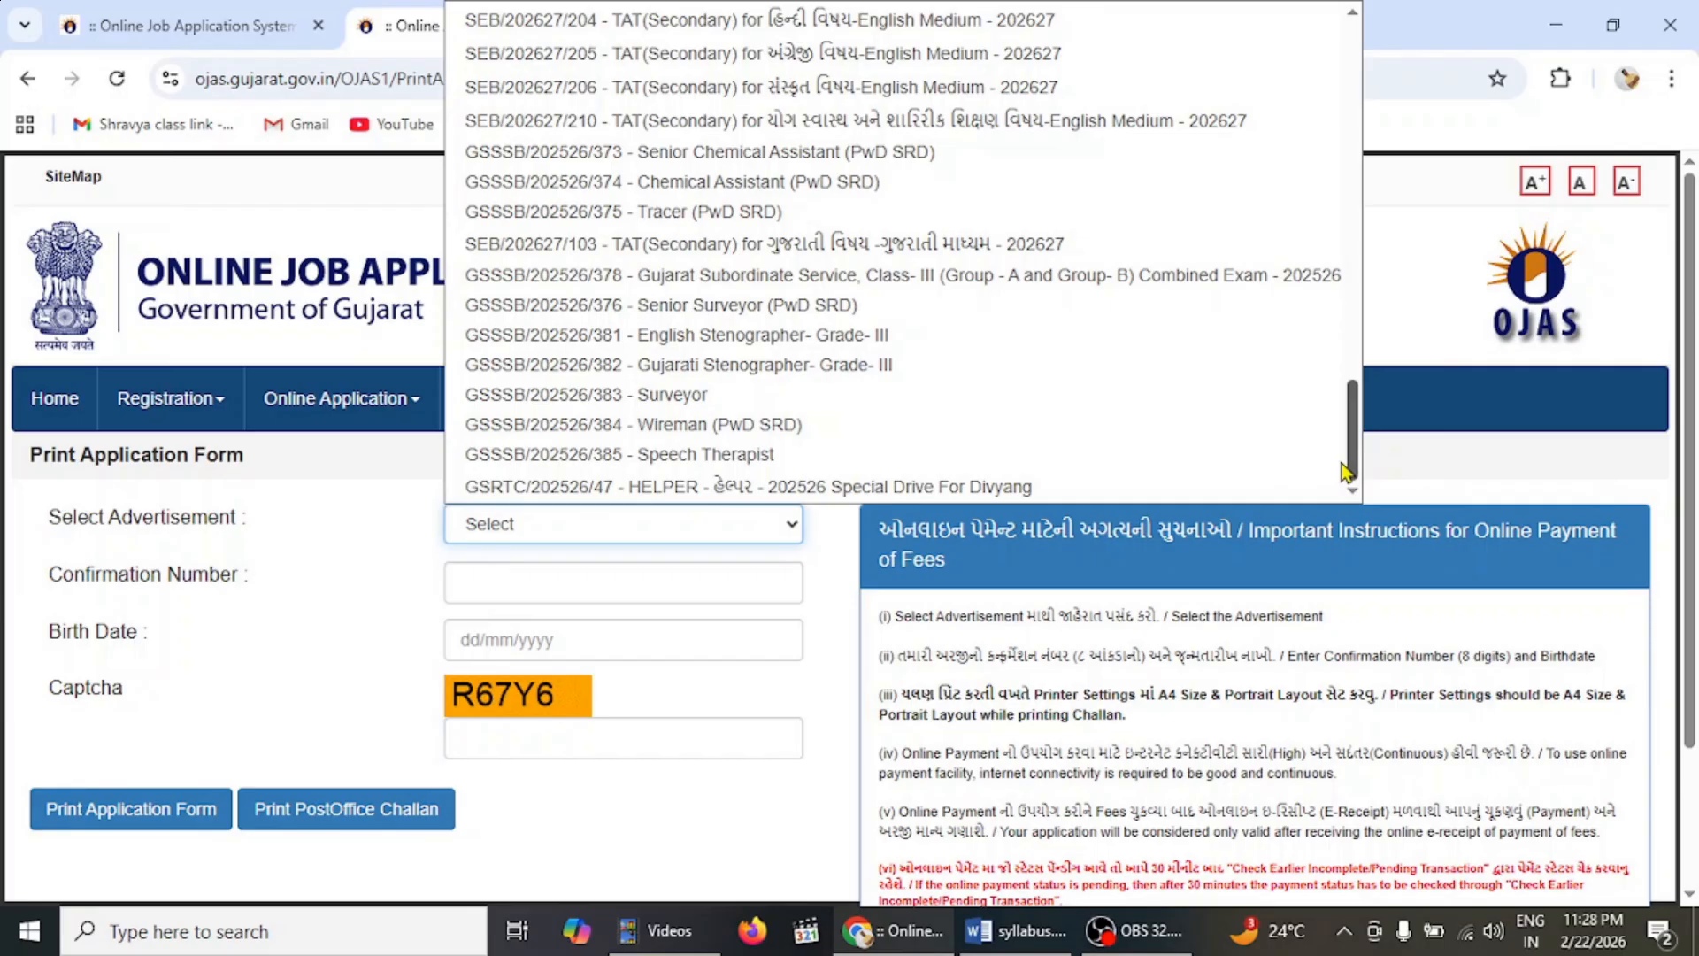
click(1127, 131)
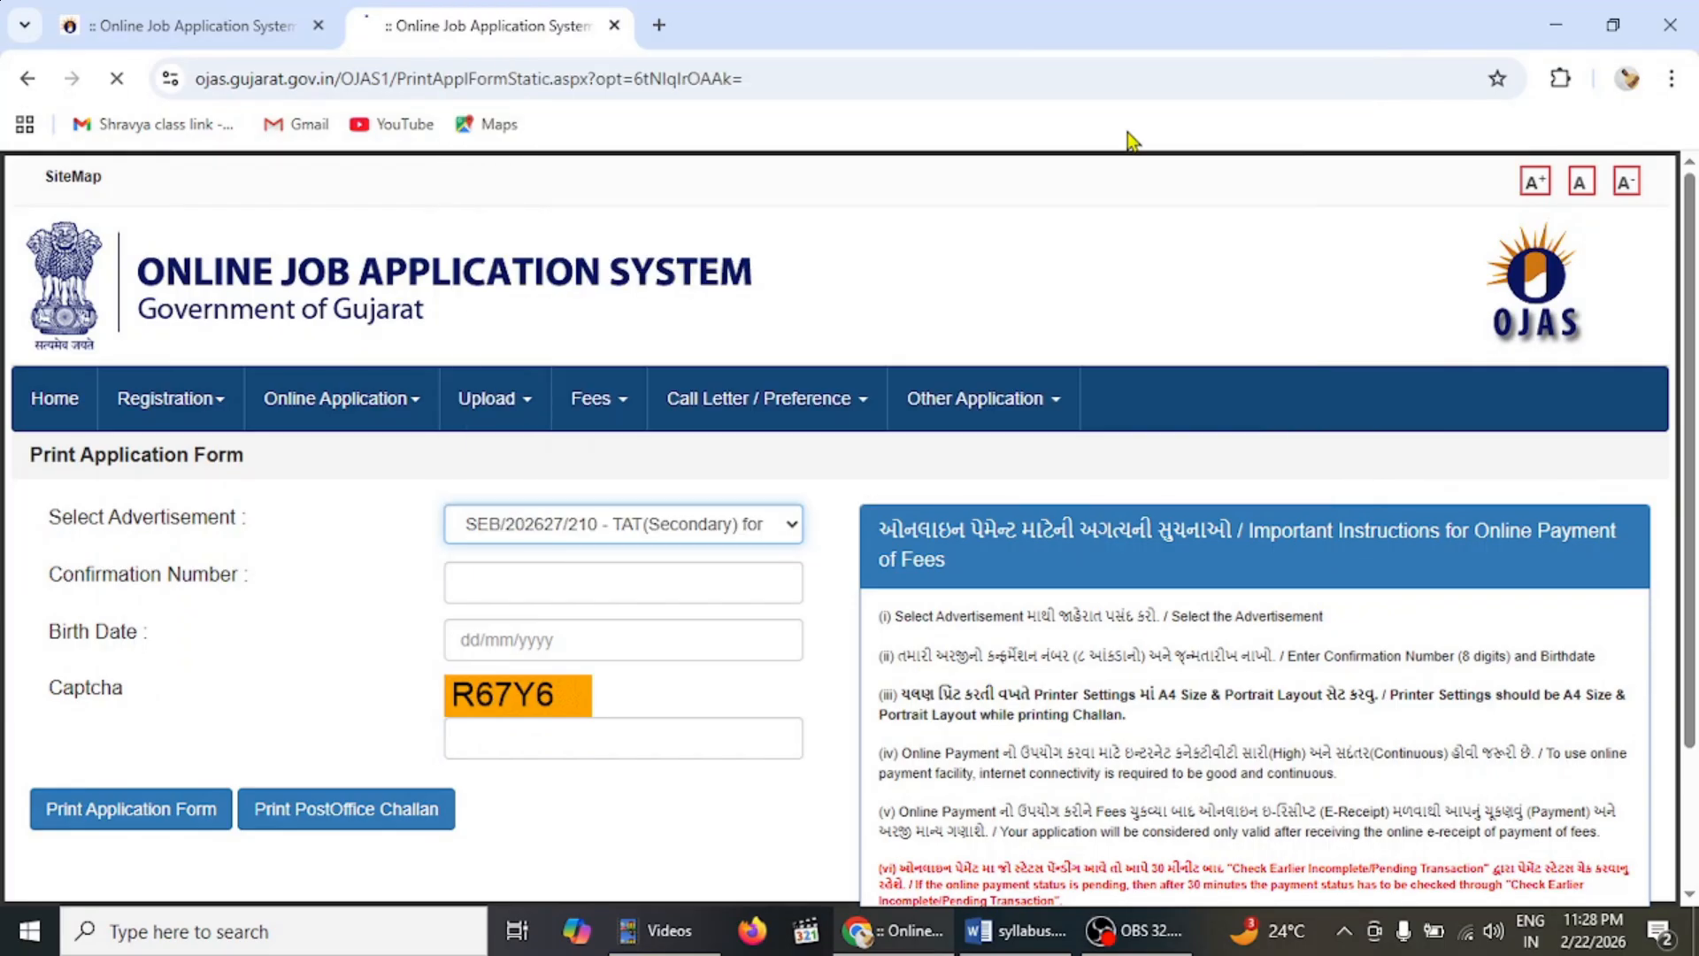
- Fill in the confirmation number, the applicant's birth date and the captcha code
click(471, 576)
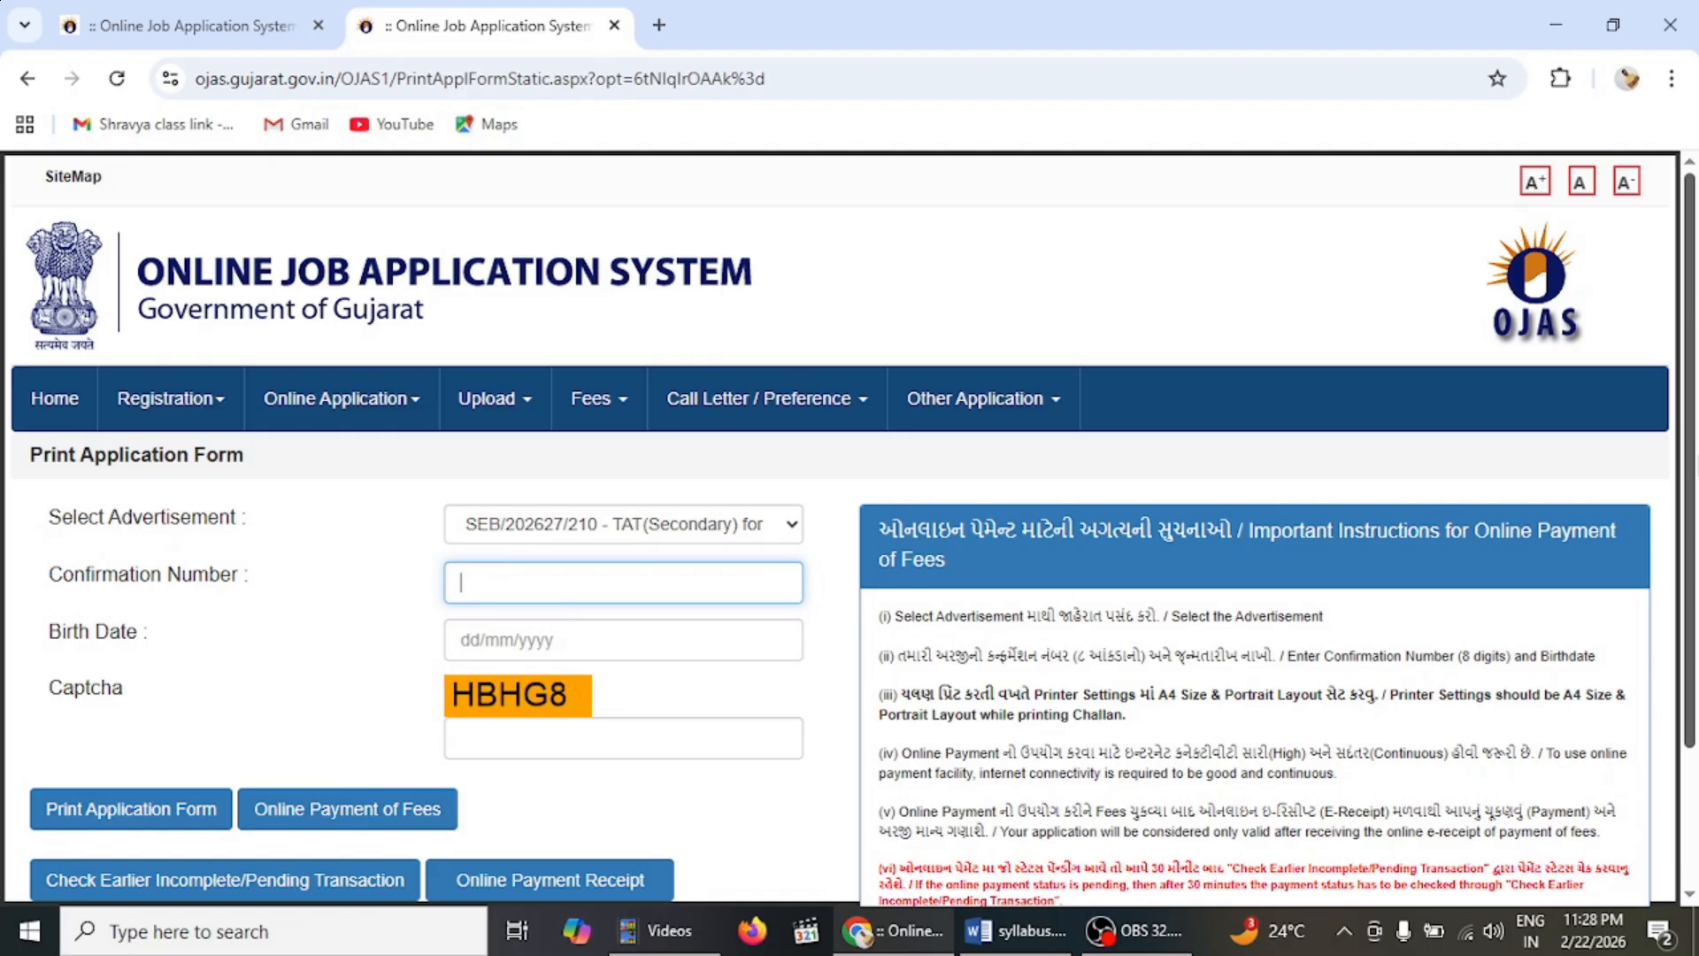
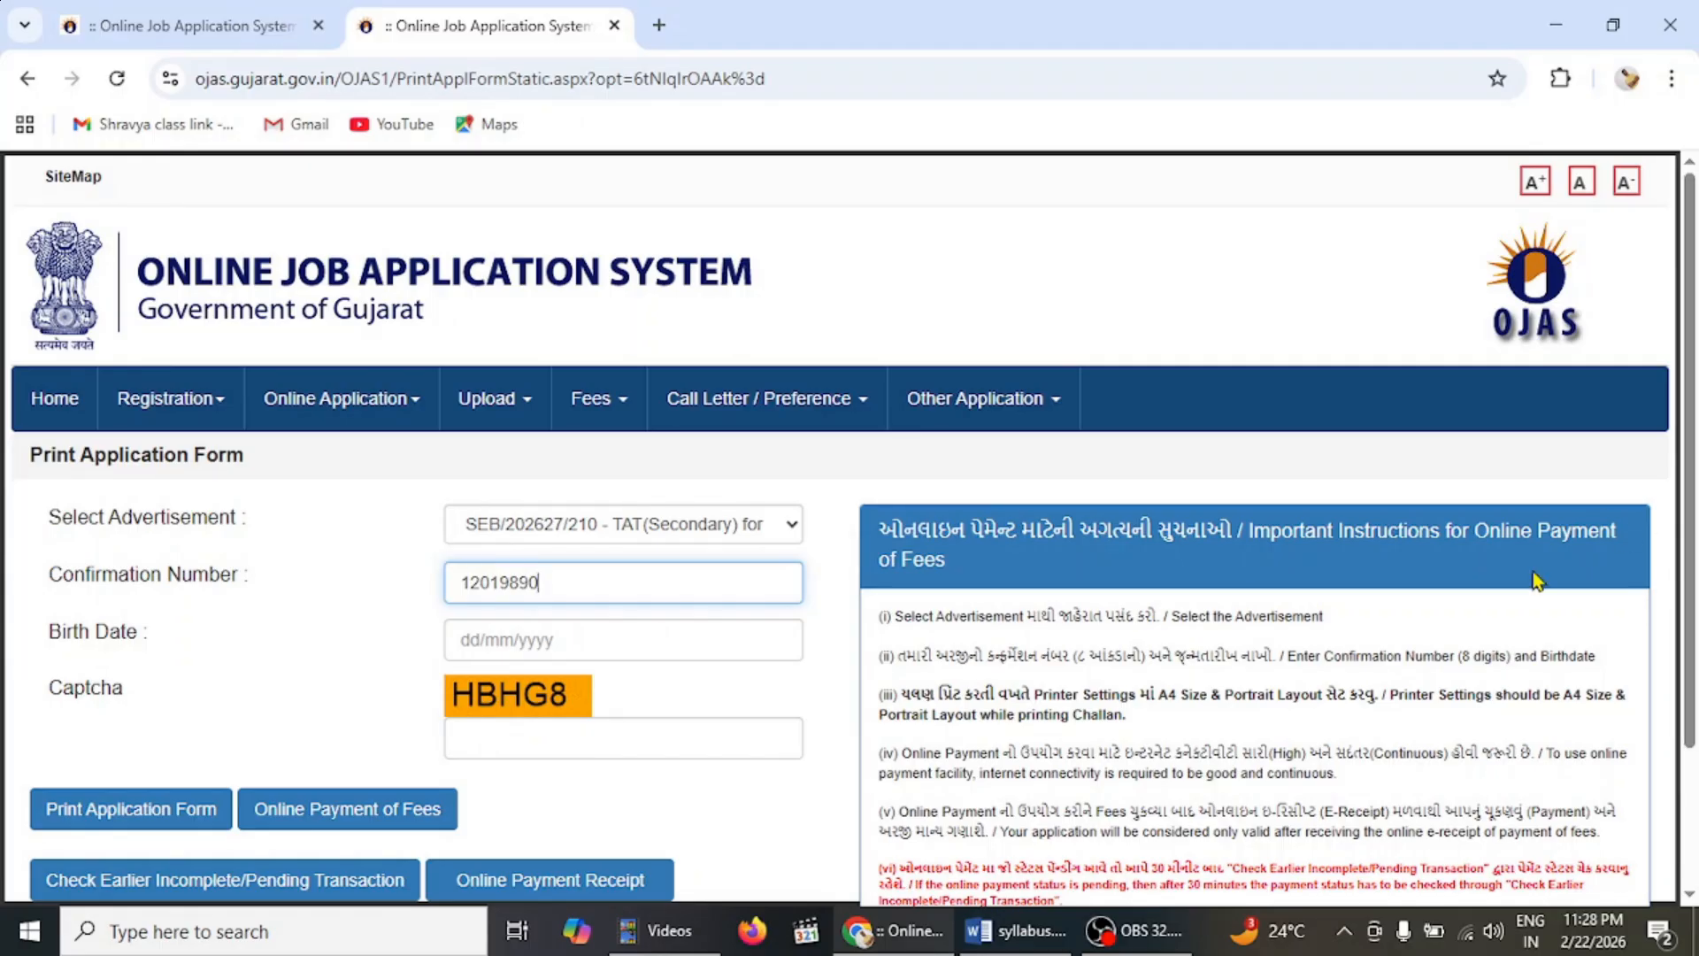
click(457, 649)
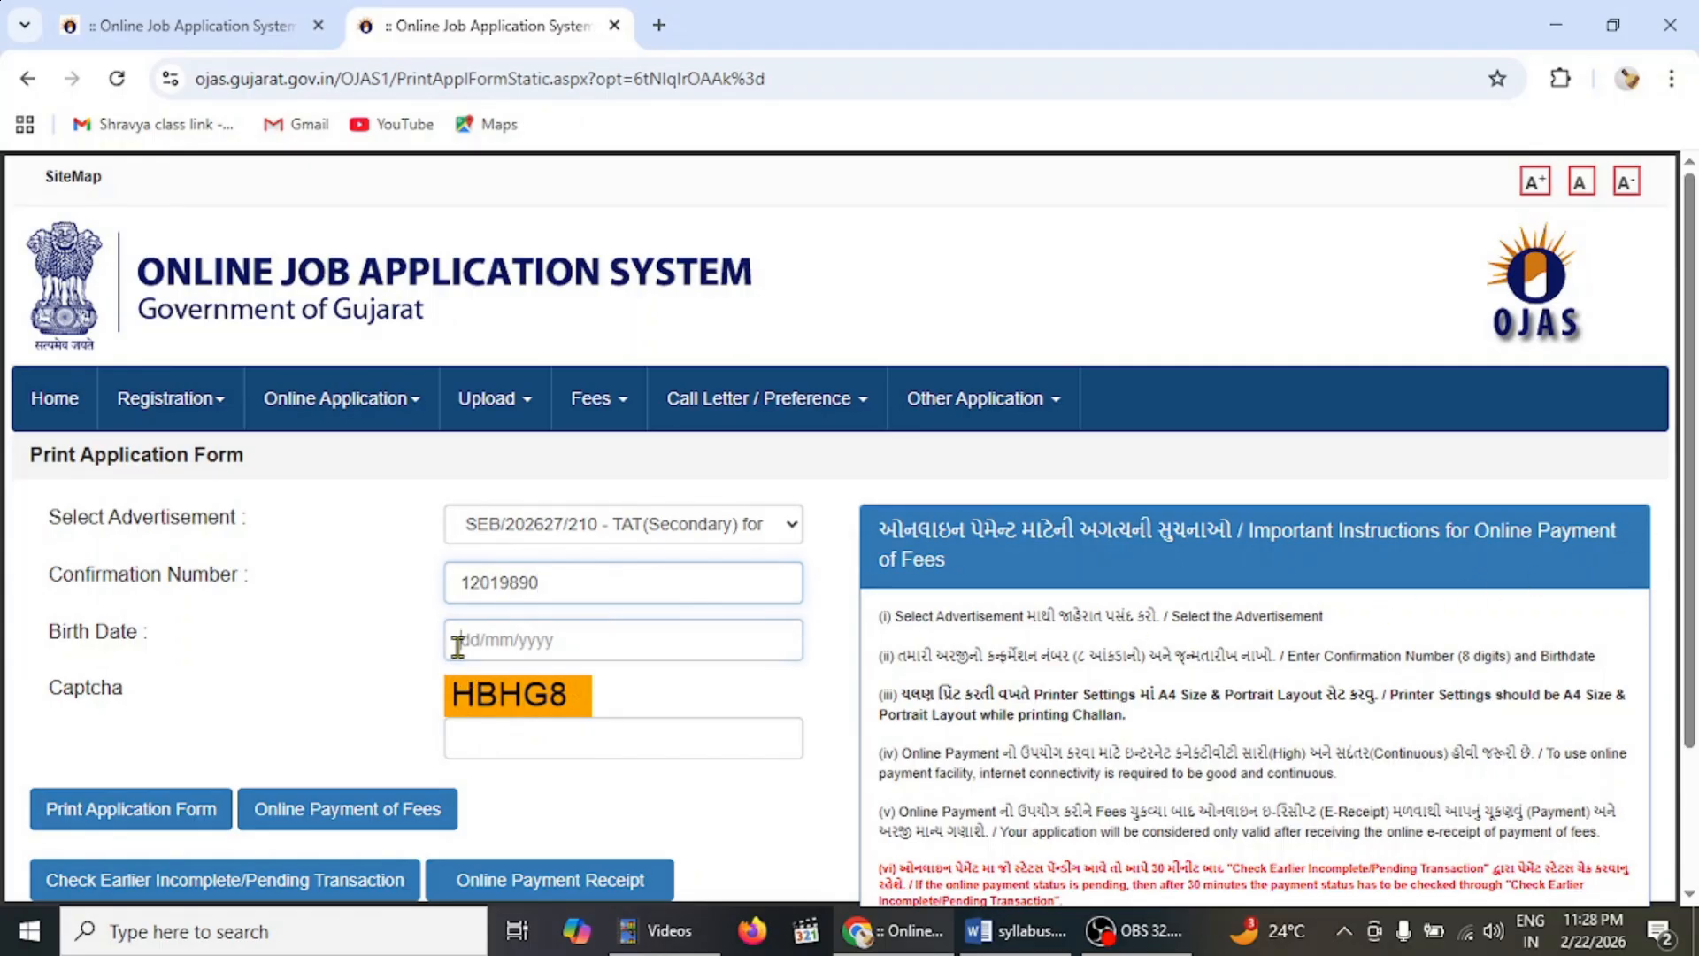
text(25)
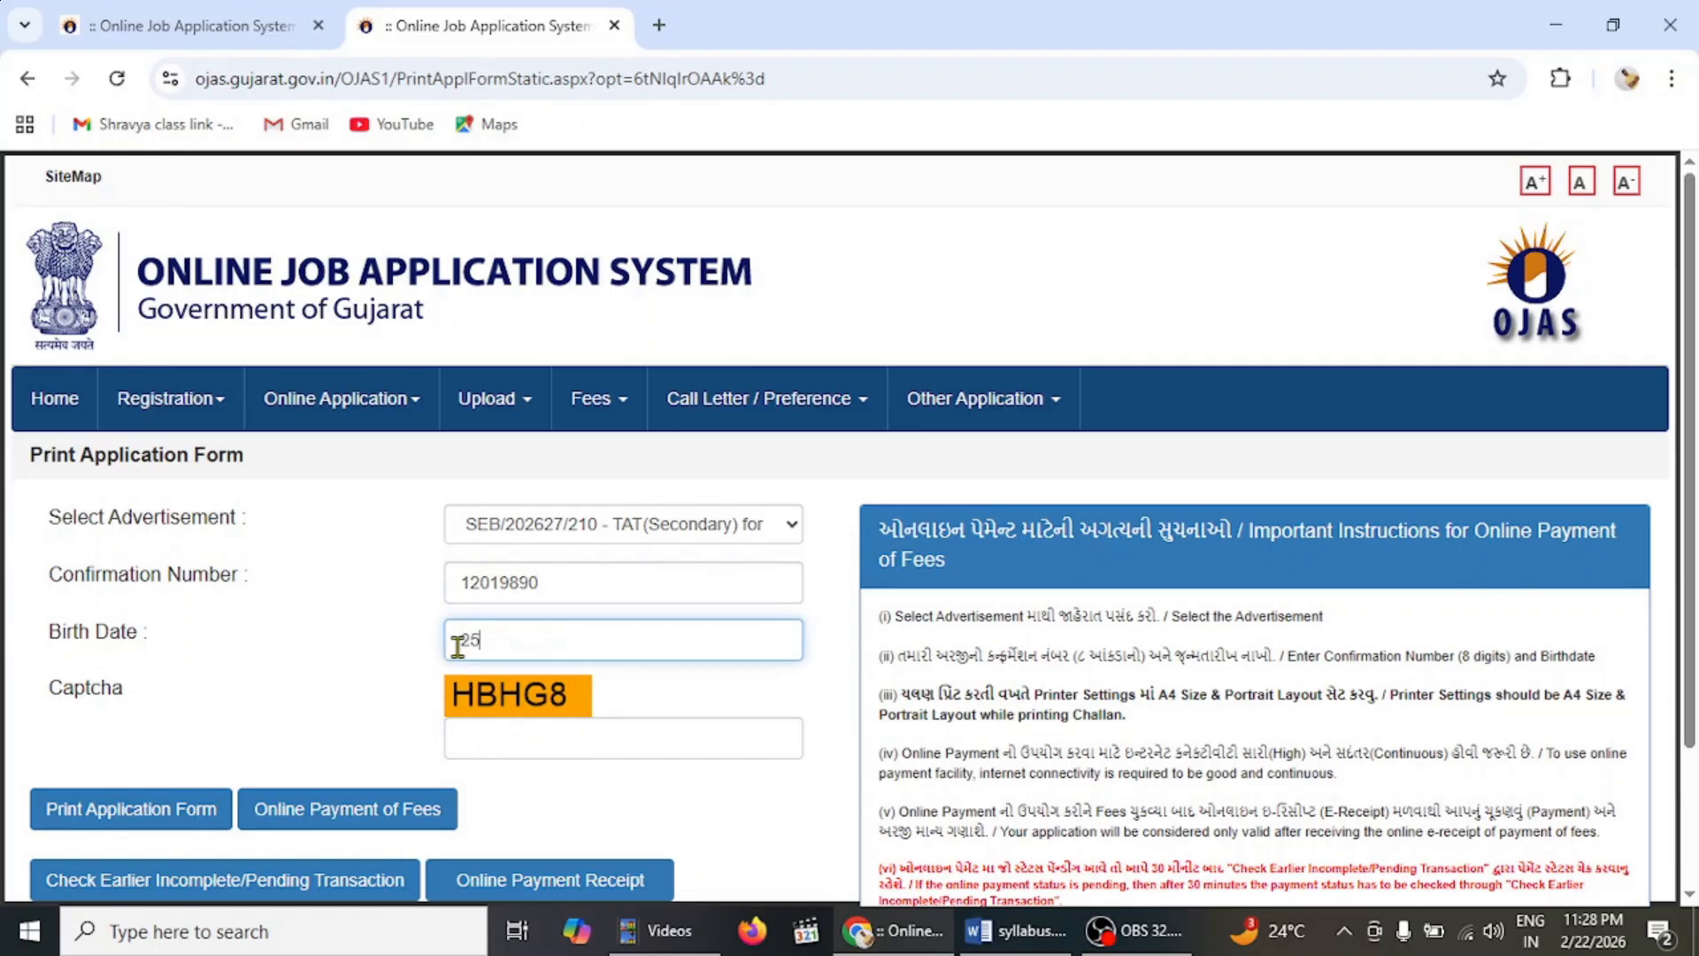
text(/07/1992)
click(487, 751)
text(H)
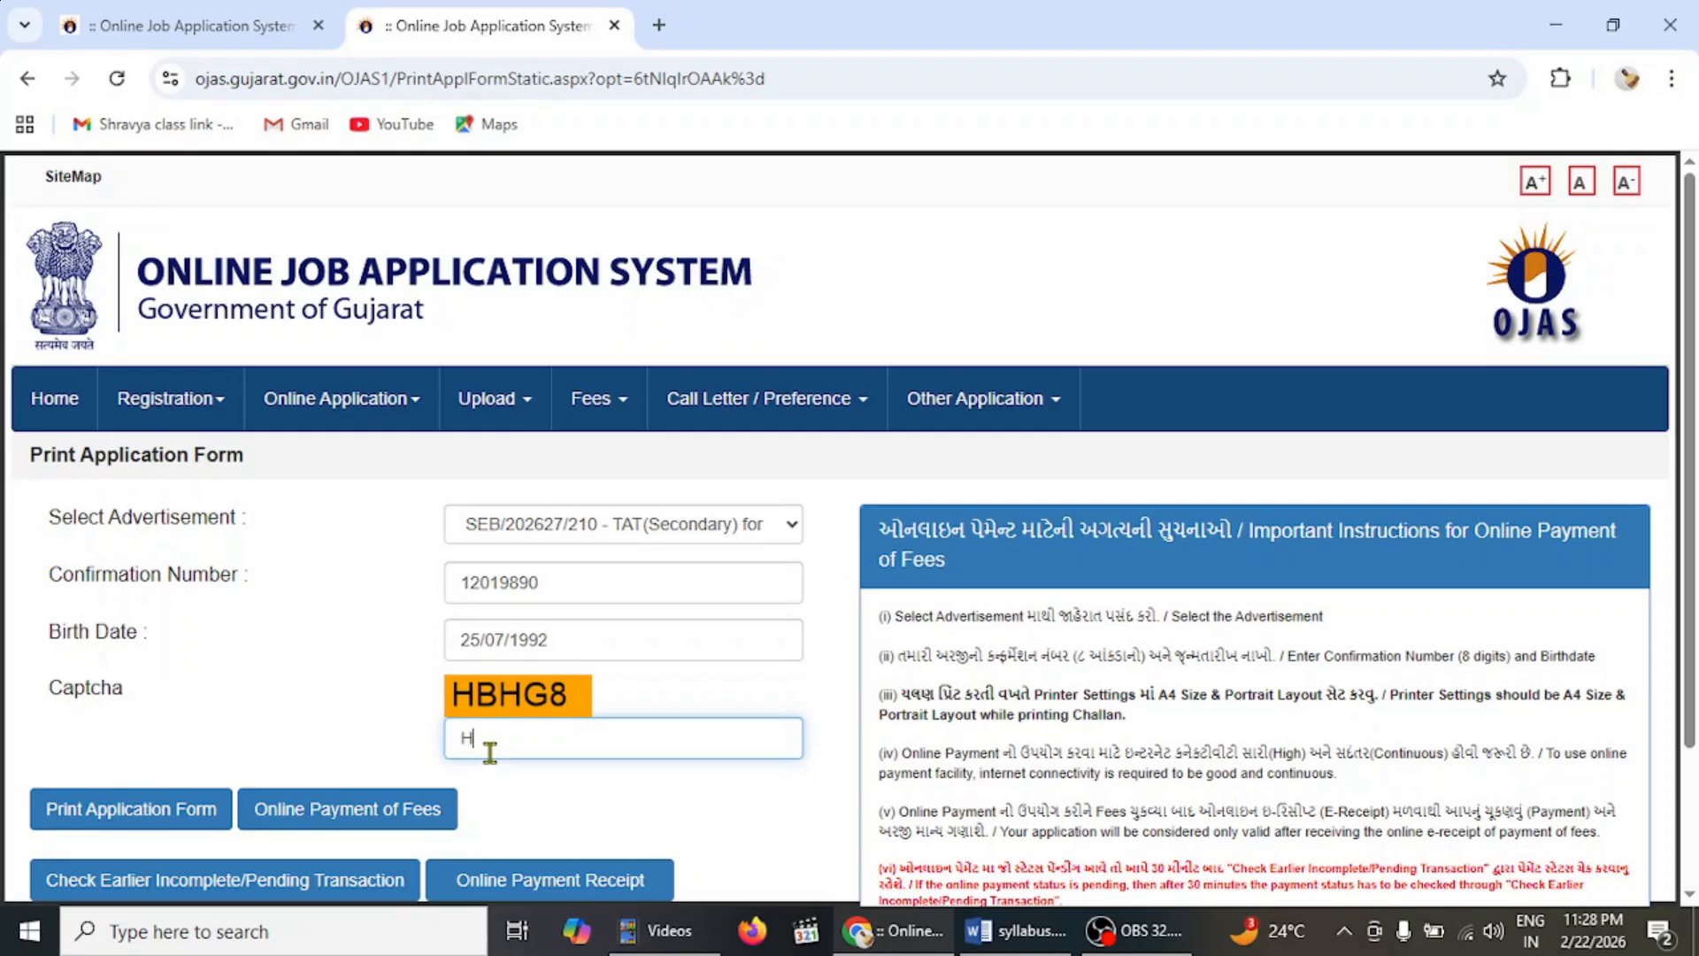
text(BHG8)
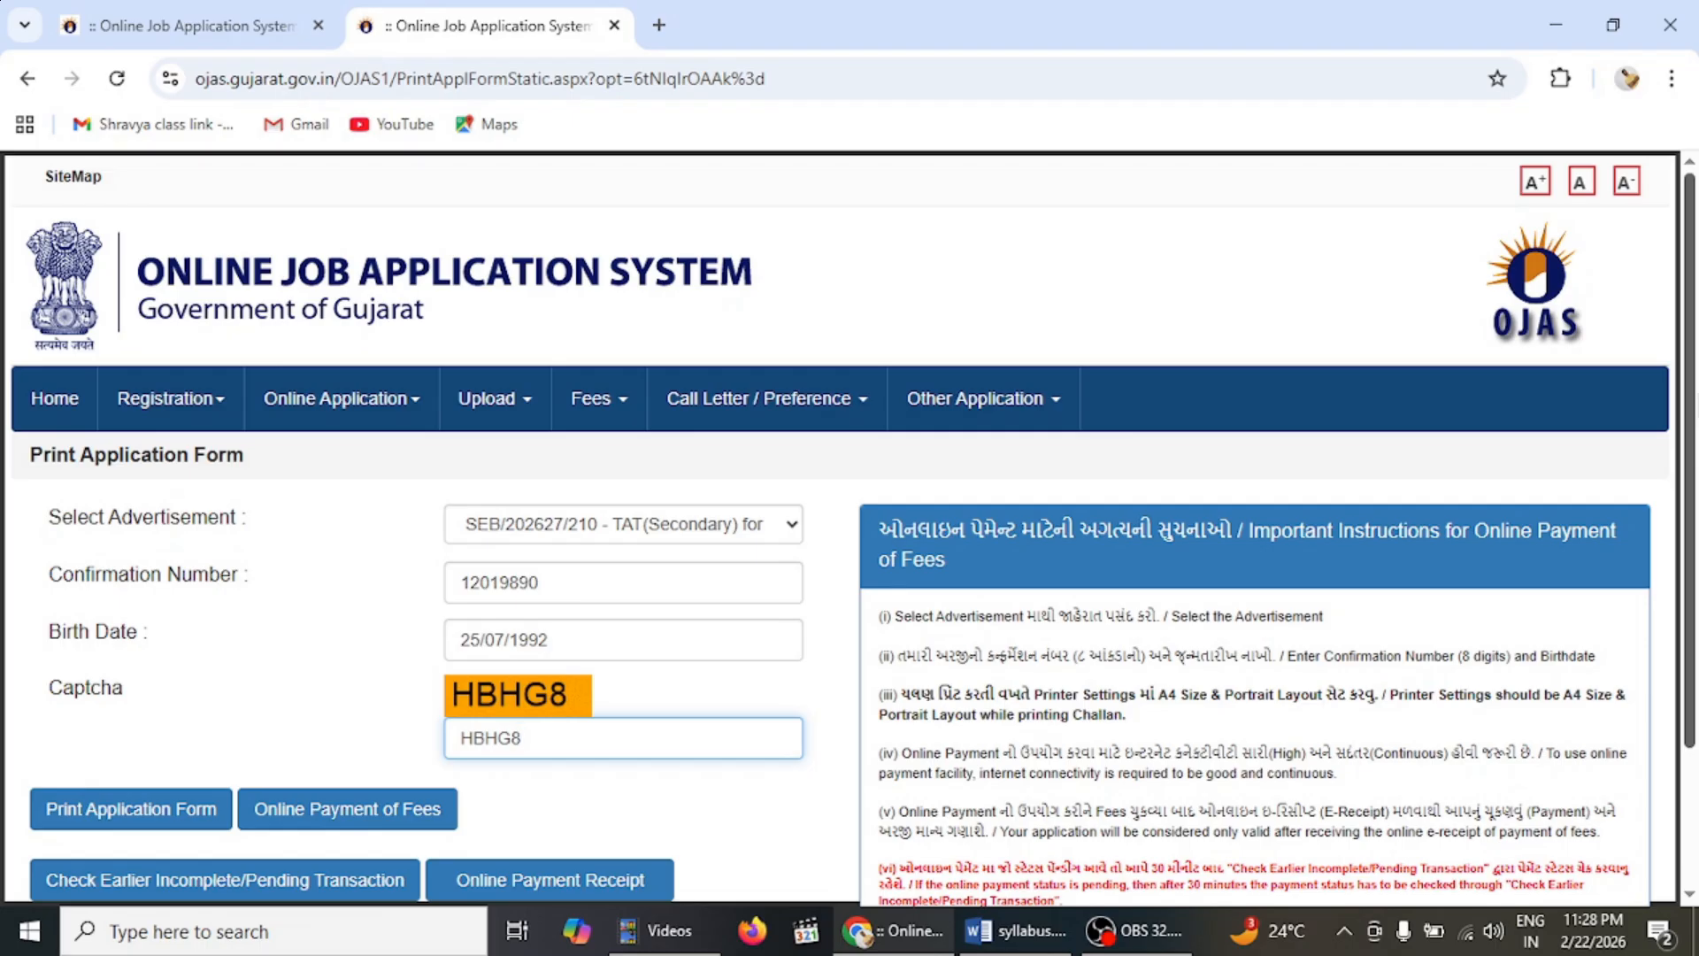
scroll(841, 531, down, 2)
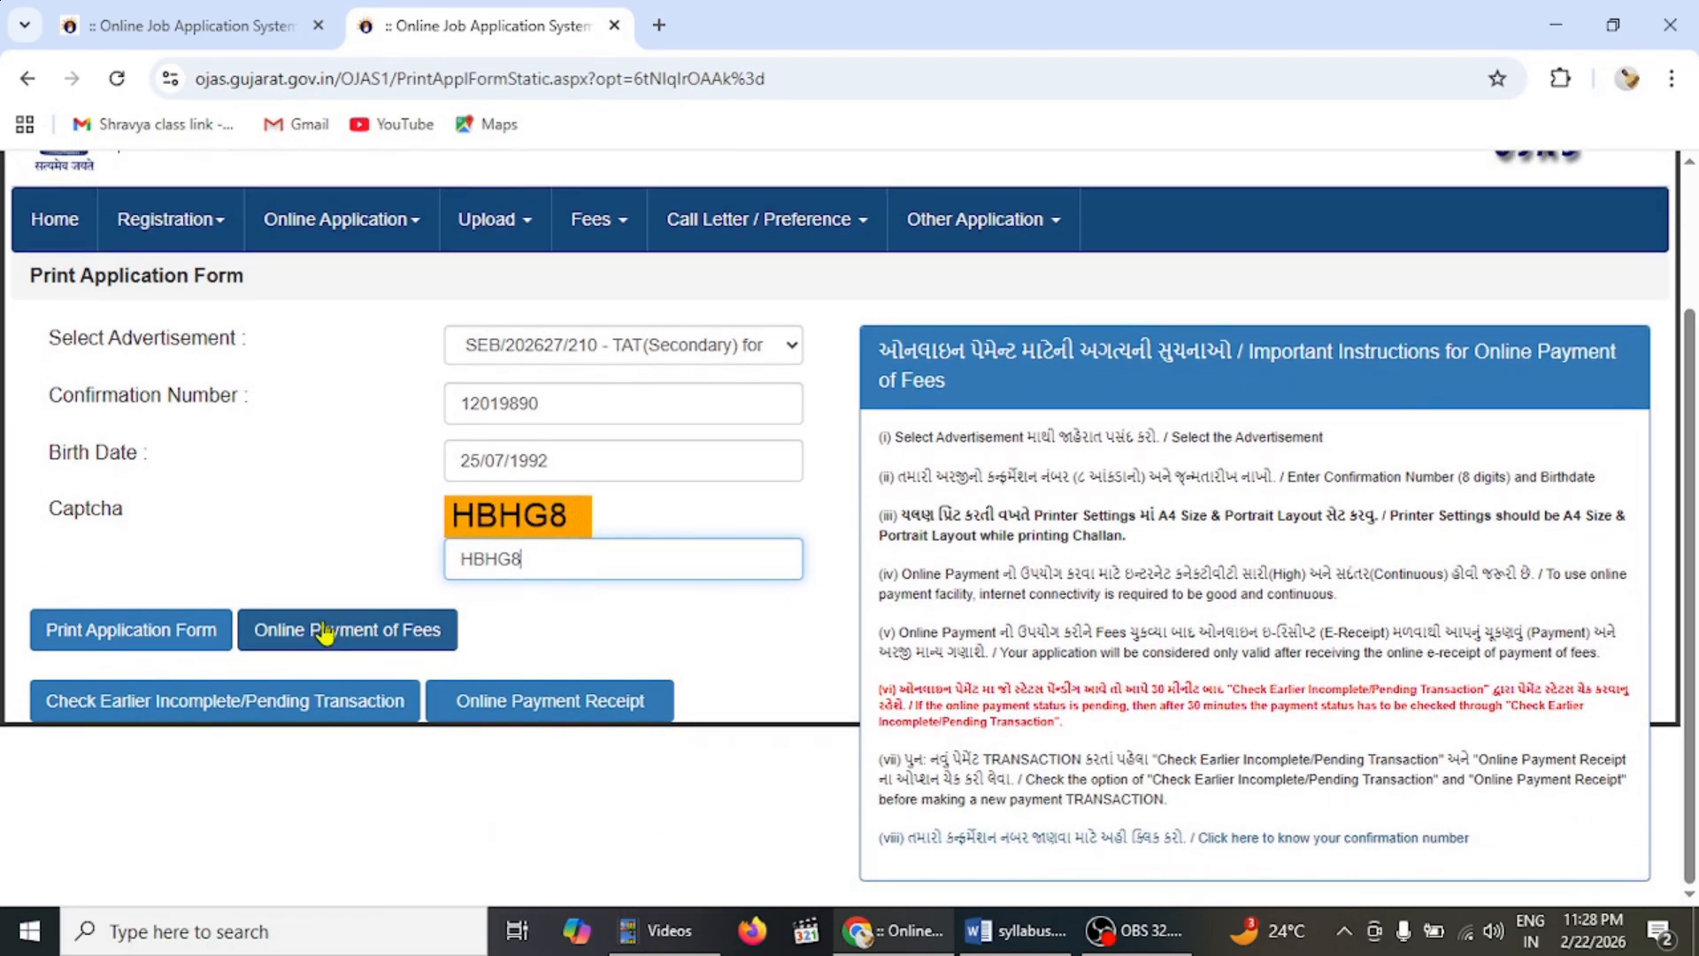
- Open Online Payment of Fees for the 500 amount and submit it to BillDesk
click(396, 635)
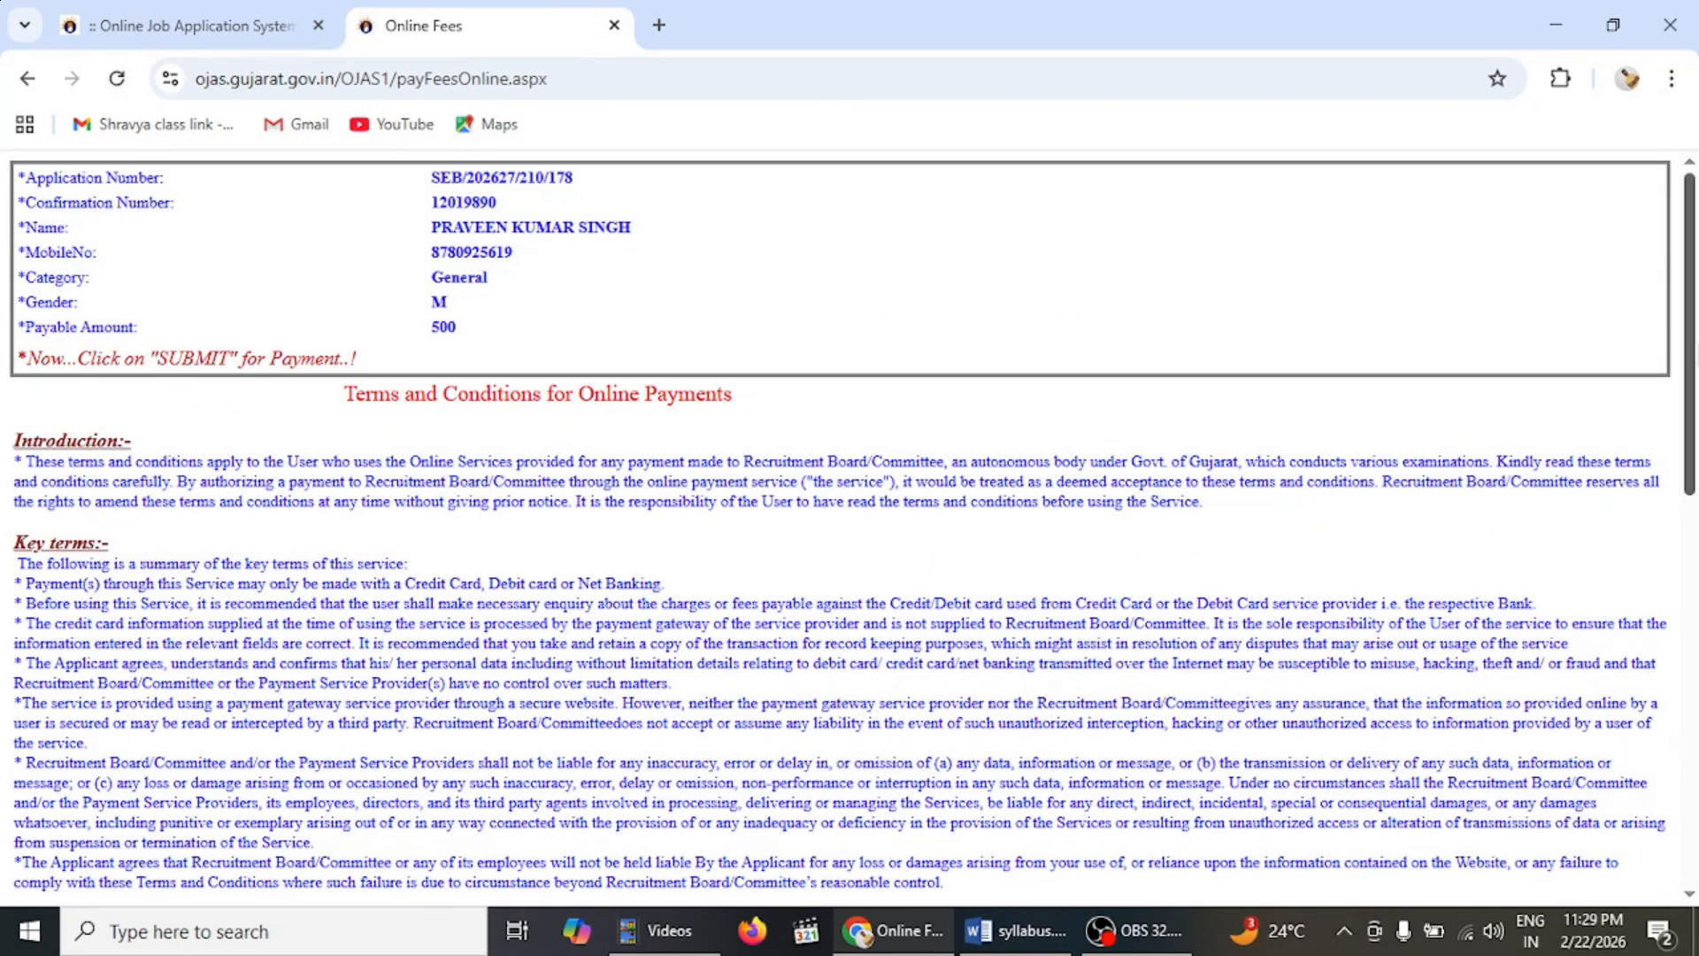
drag(1684, 407, 1684, 796)
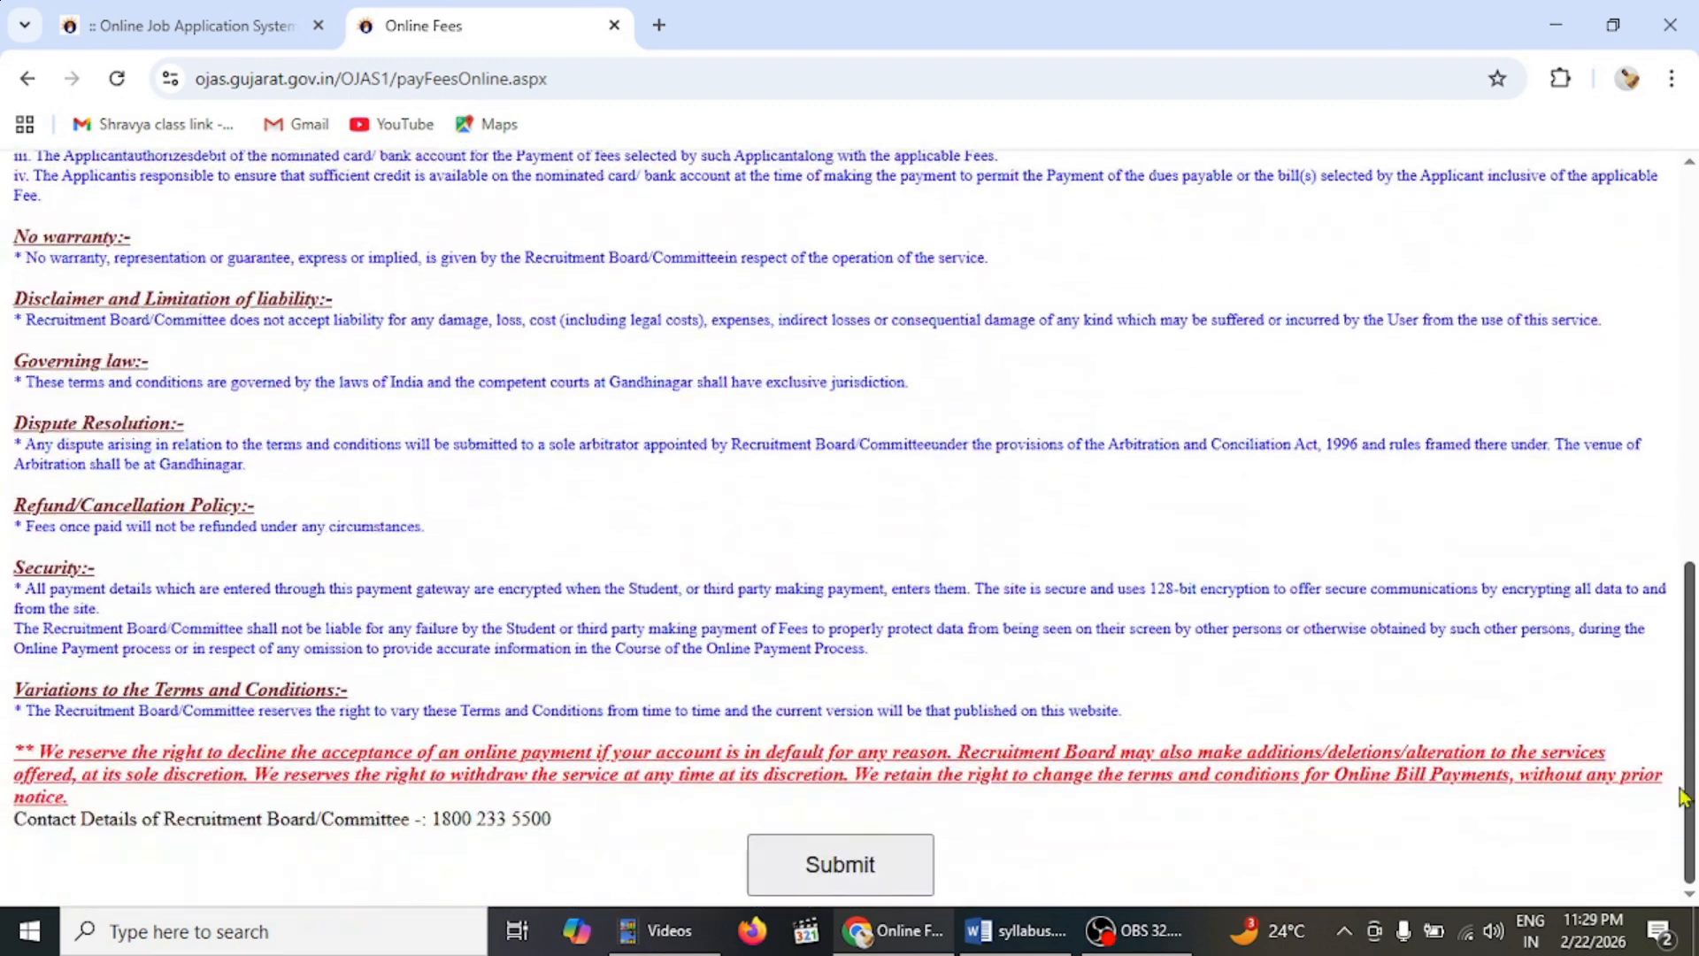
click(822, 872)
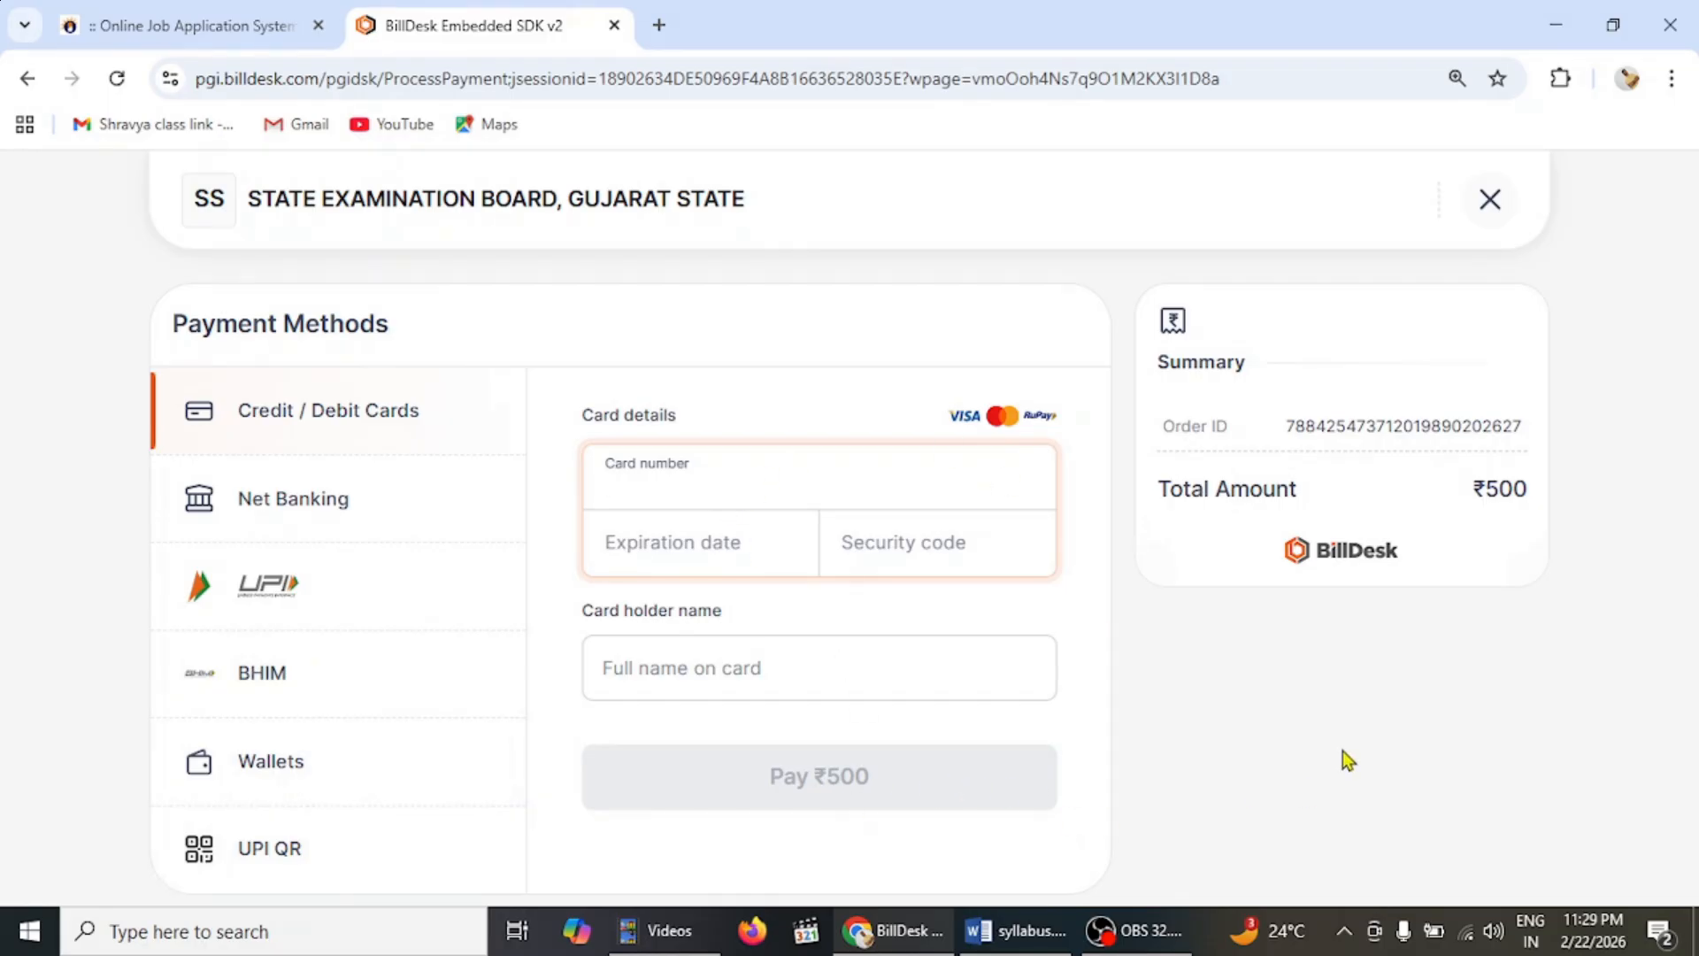
- Glance at the OJAS receipt tab, then return to the BillDesk page showing ₹500 due
click(227, 25)
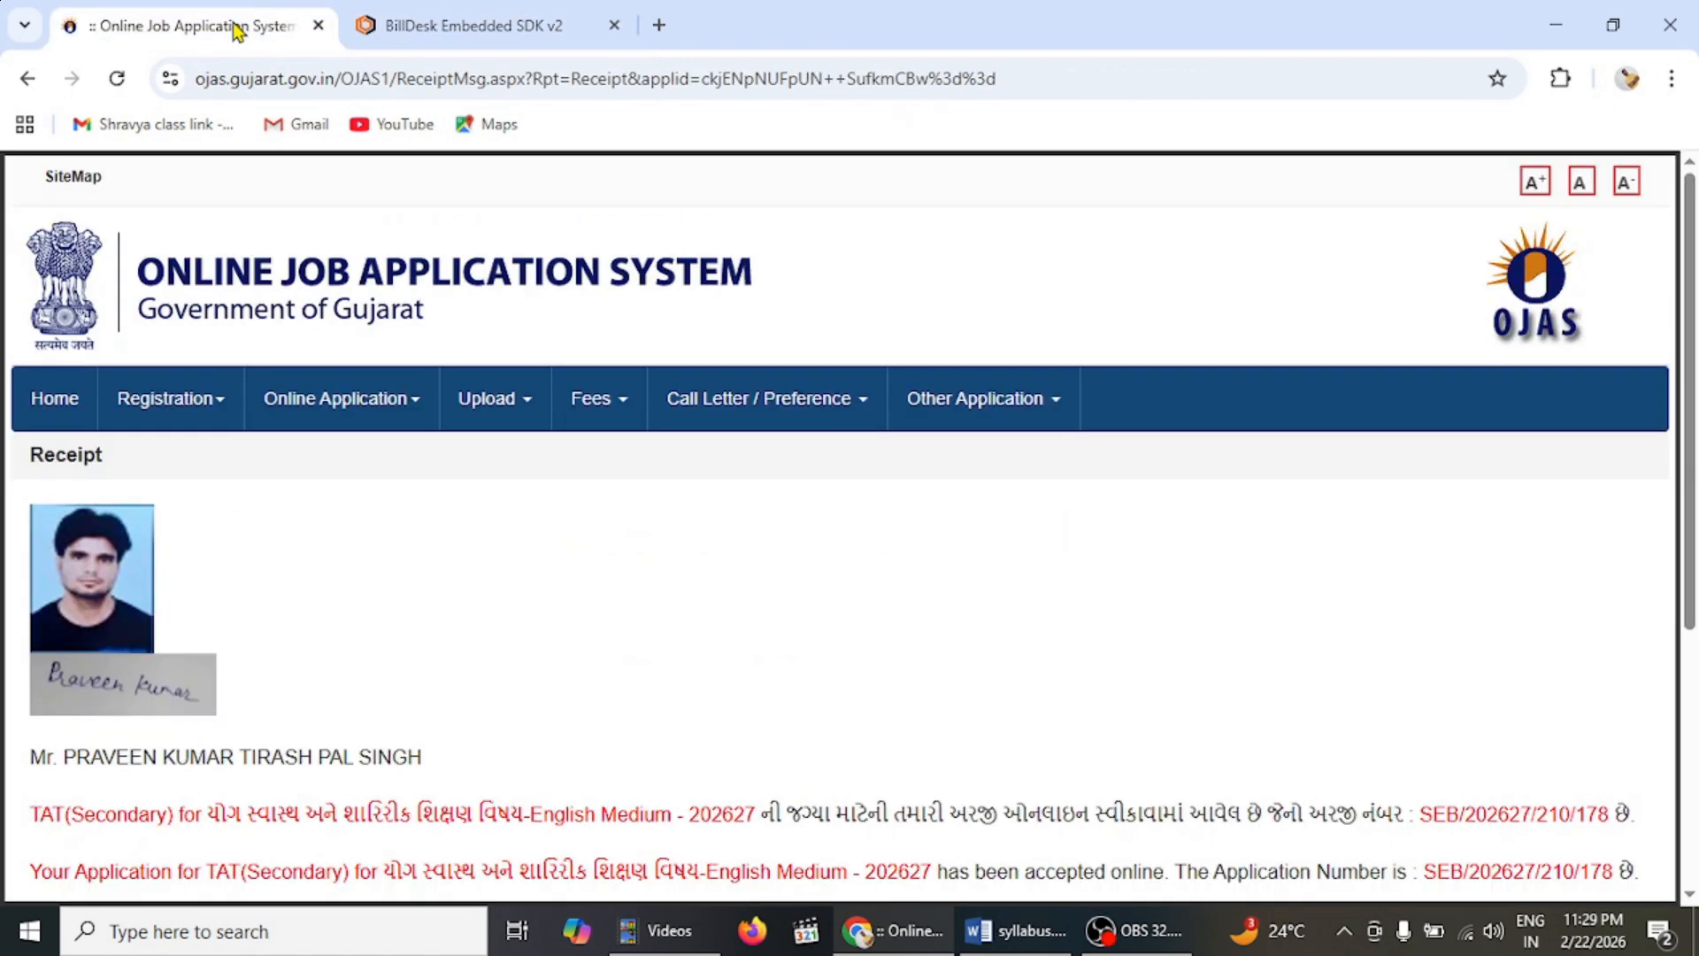
click(457, 13)
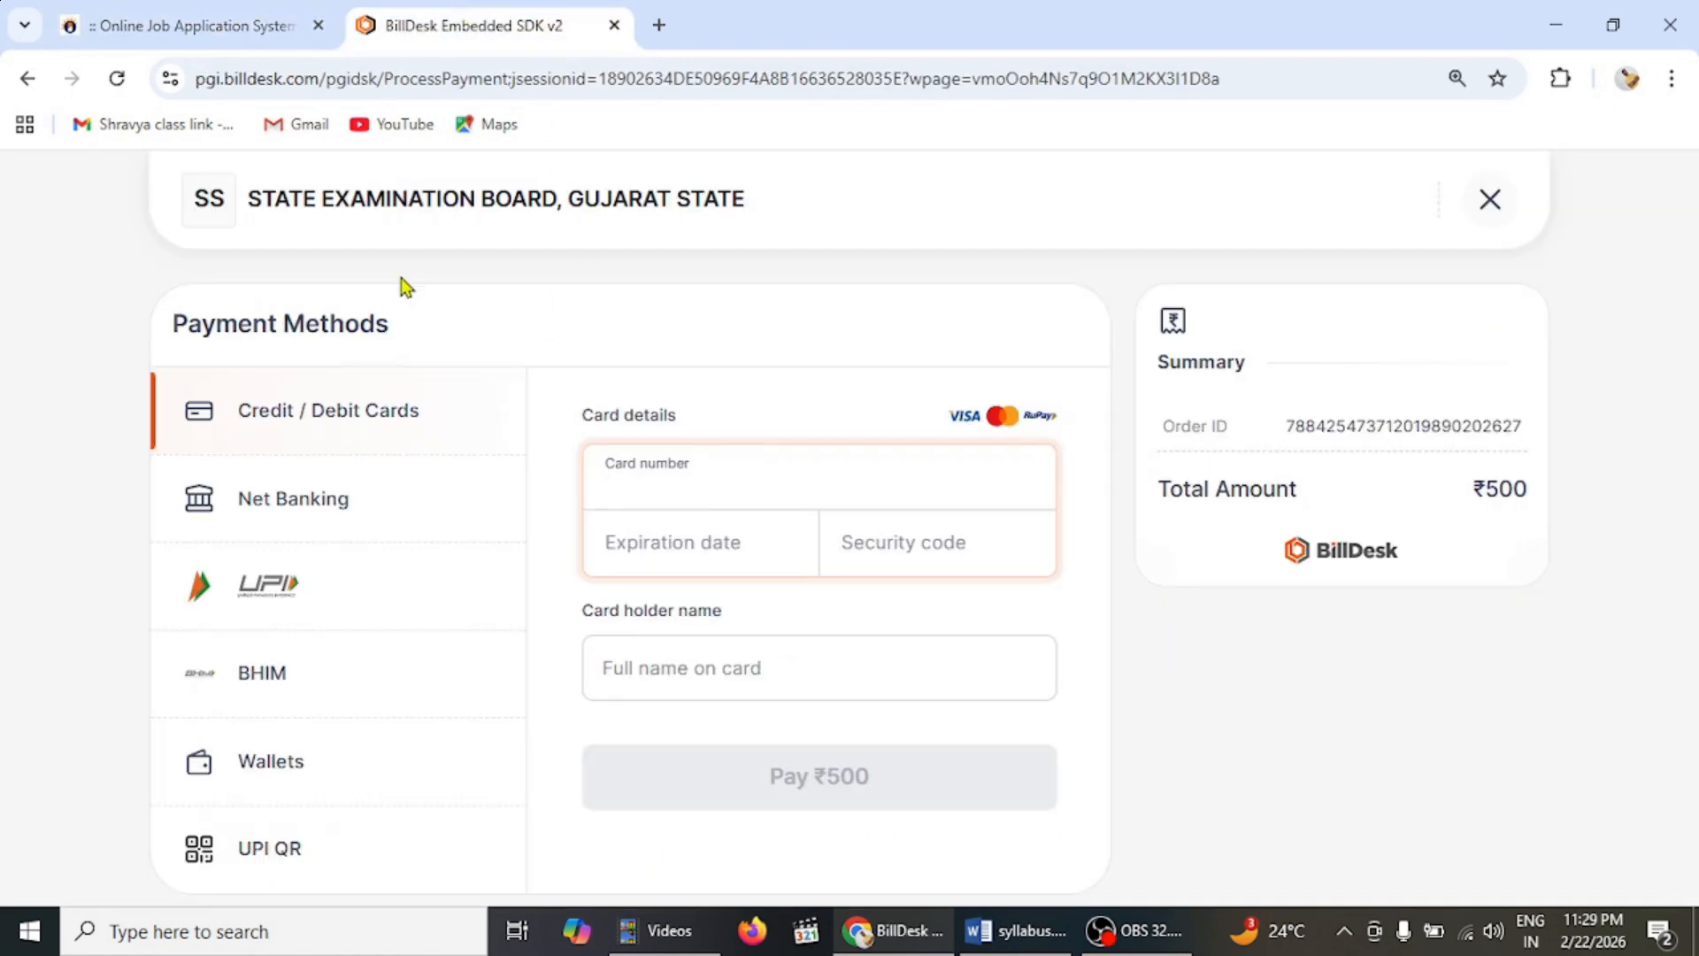